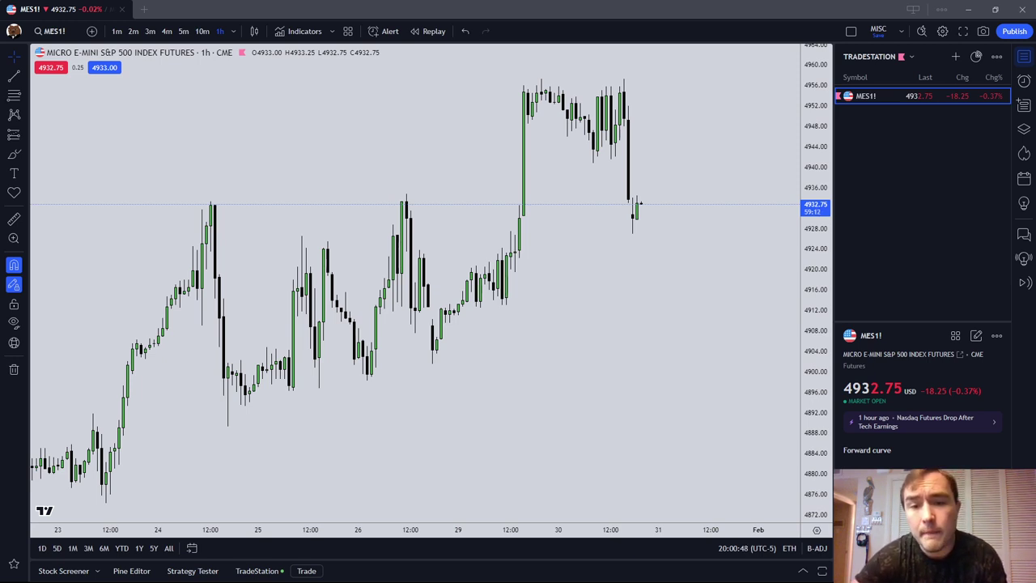
Step: Switch the MES1! chart from hourly candles to the 1-day timeframe
left_click_drag(565, 312, 641, 315)
scroll(761, 256, "down", 2)
left_click_drag(756, 314, 645, 266)
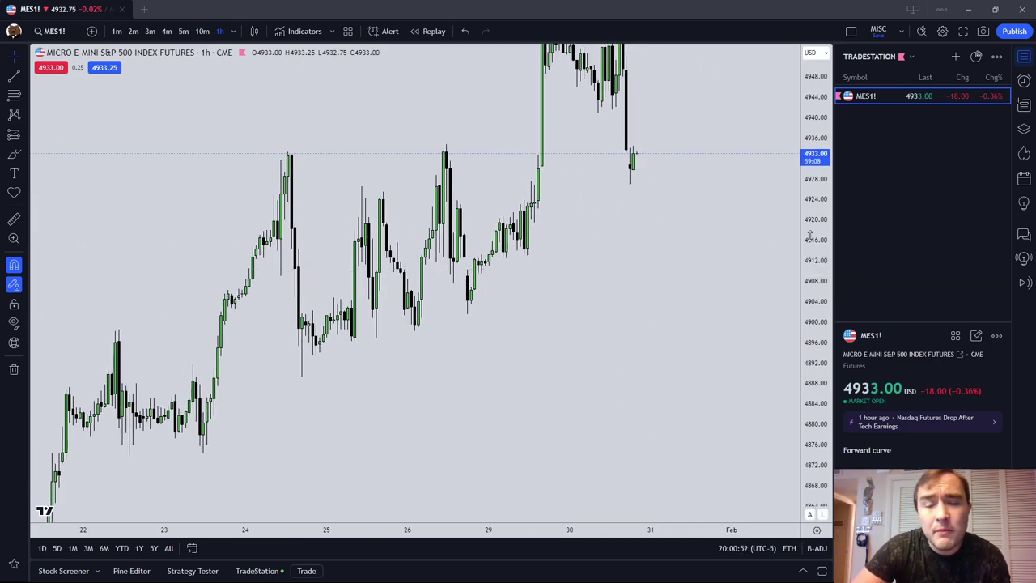
left_click_drag(578, 347, 666, 329)
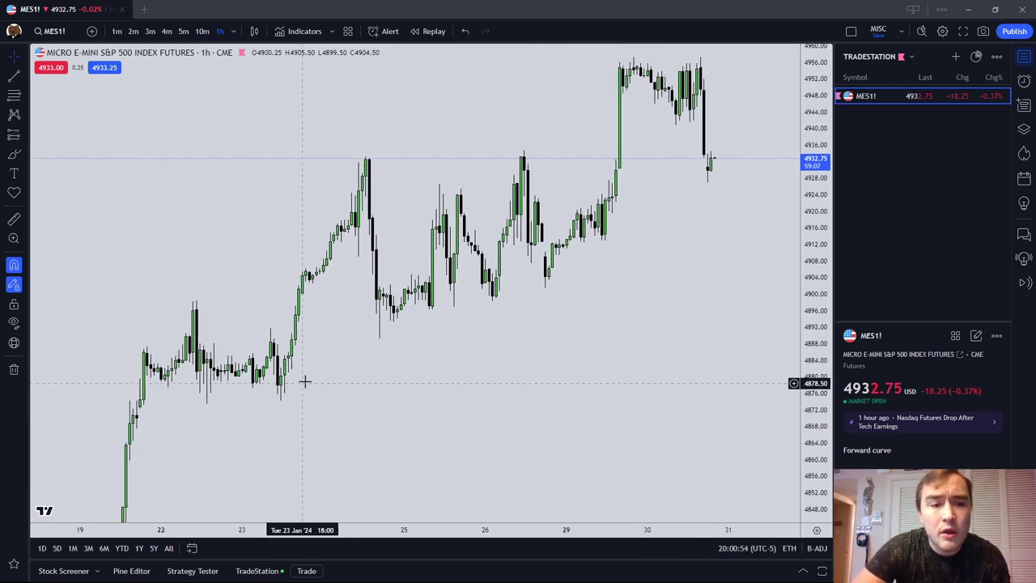
scroll(559, 342, "up", 1)
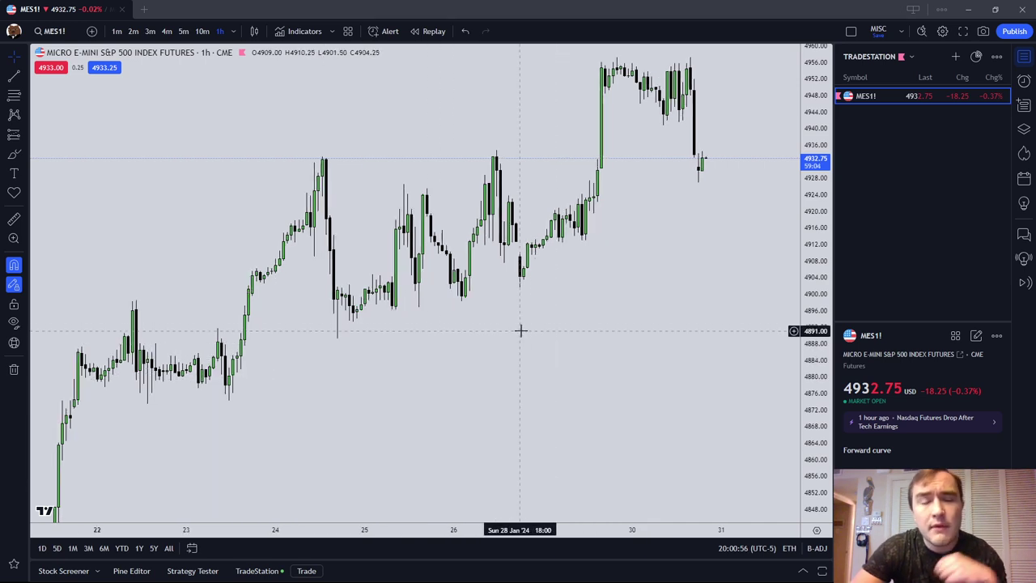
left_click(233, 31)
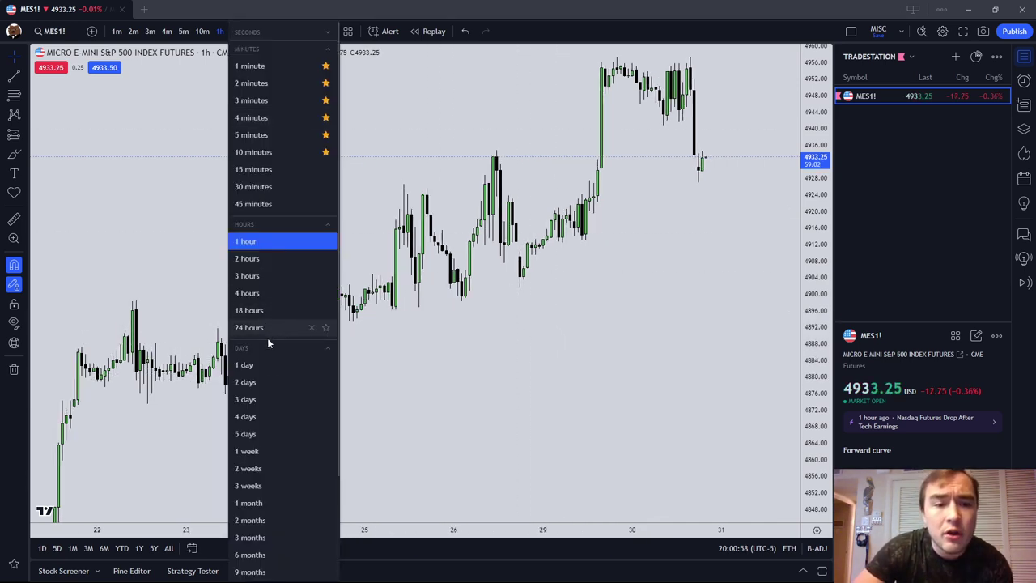
left_click(267, 364)
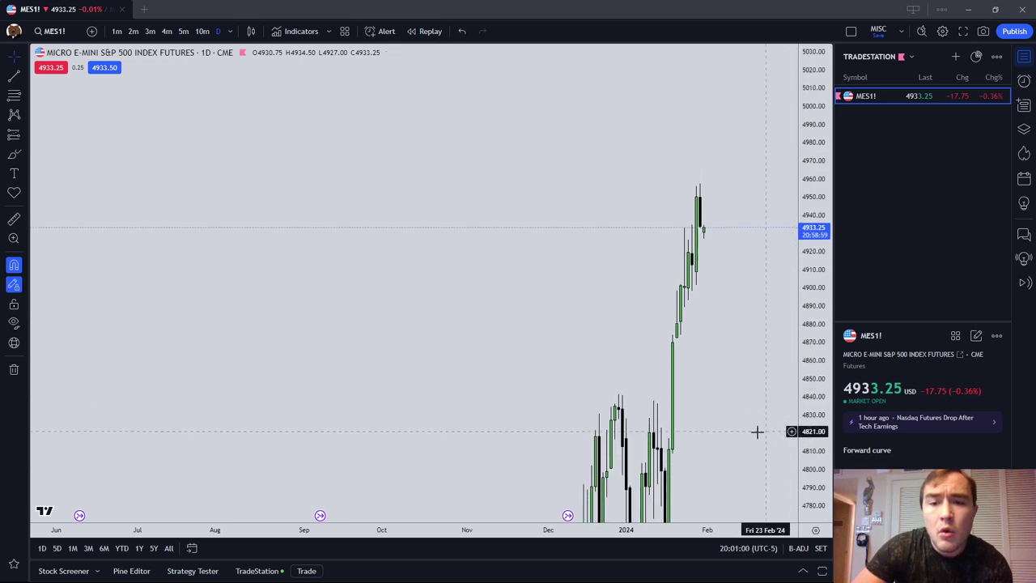
left_click_drag(757, 431, 652, 163)
scroll(650, 164, "up", 3)
left_click_drag(809, 219, 806, 323)
left_click_drag(662, 266, 668, 343)
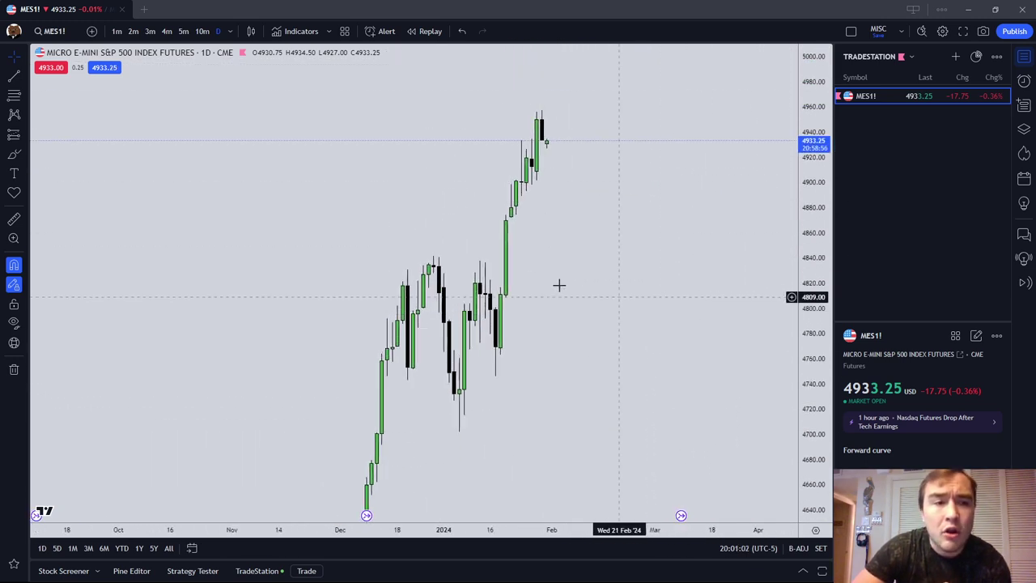
Step: Brush a freehand wave at about 4,870 to 4,910 from late October to the January rally candles, and delete it
left_click(17, 154)
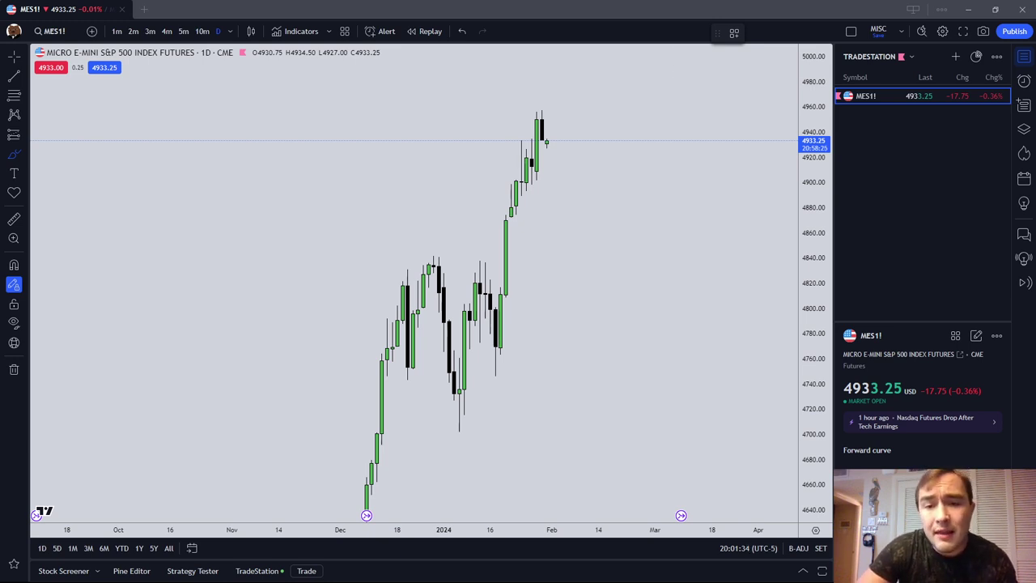
scroll(518, 237, "up", 1)
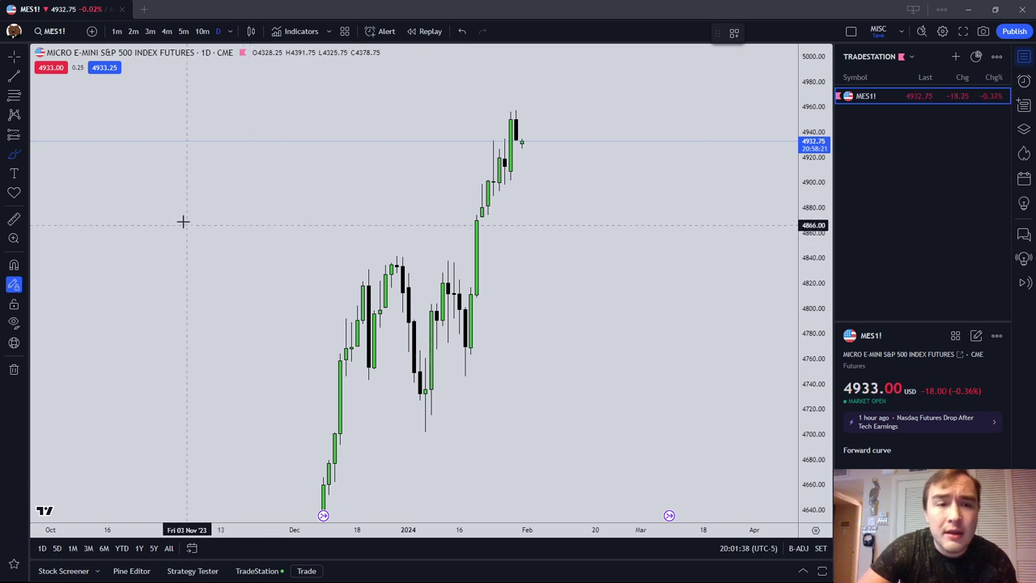
mouse_move(142, 208)
left_mouse_down()
mouse_move(166, 173)
mouse_move(192, 208)
mouse_move(226, 188)
mouse_move(262, 185)
mouse_move(282, 213)
mouse_move(335, 173)
mouse_move(386, 214)
mouse_move(458, 205)
mouse_move(477, 214)
left_mouse_up()
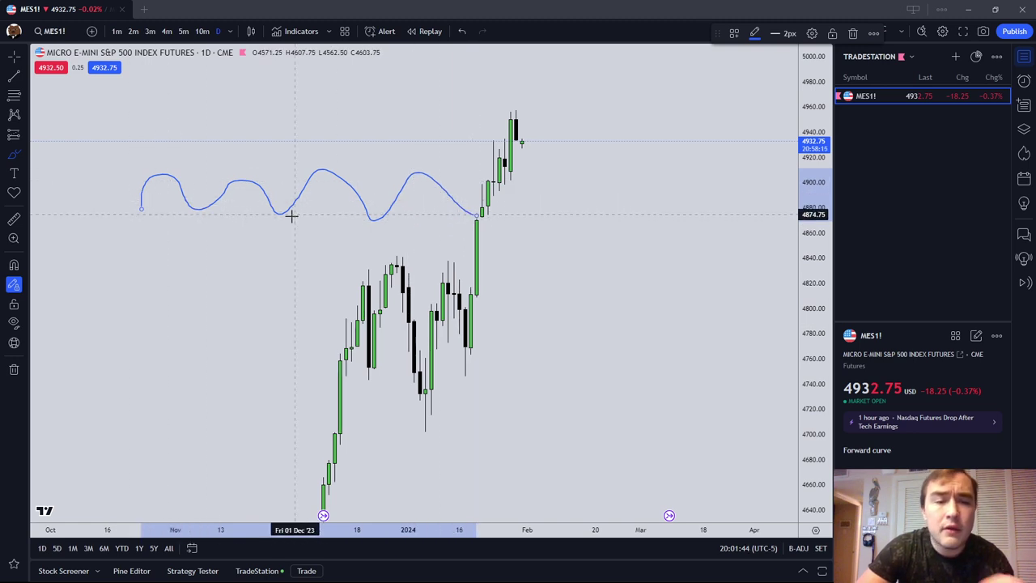
key("Escape")
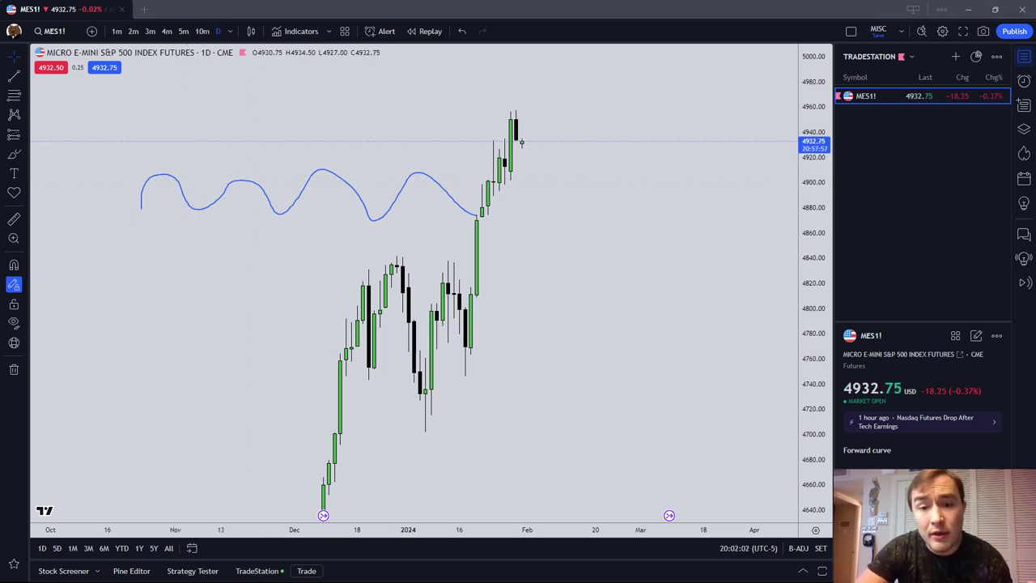
left_click(243, 182)
left_click(852, 32)
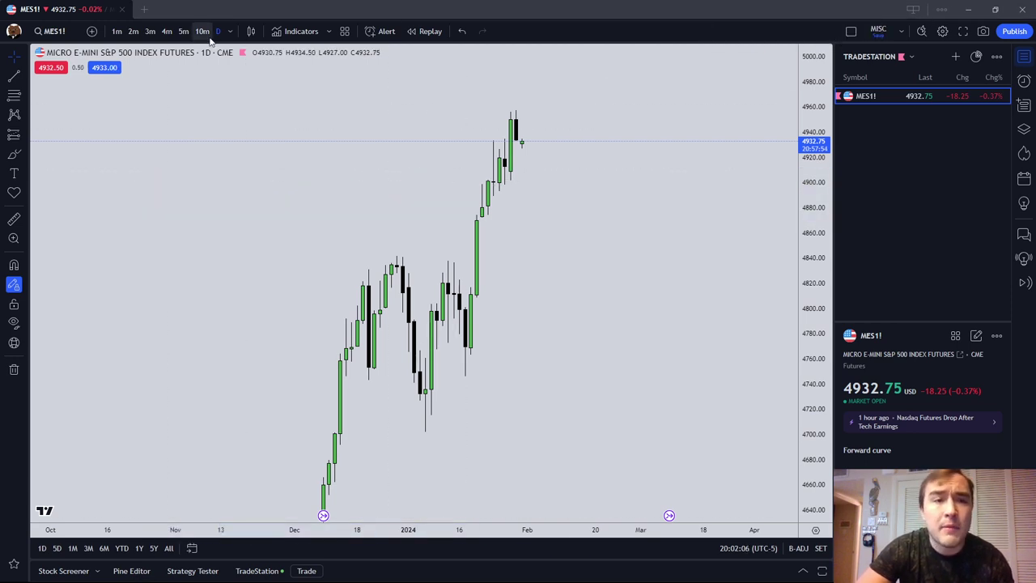
Step: Brush a four-hump wave at about 4,820 to 4,845 from mid-October to mid-December 2023
scroll(647, 388, "up", 2)
scroll(702, 352, "down", 2)
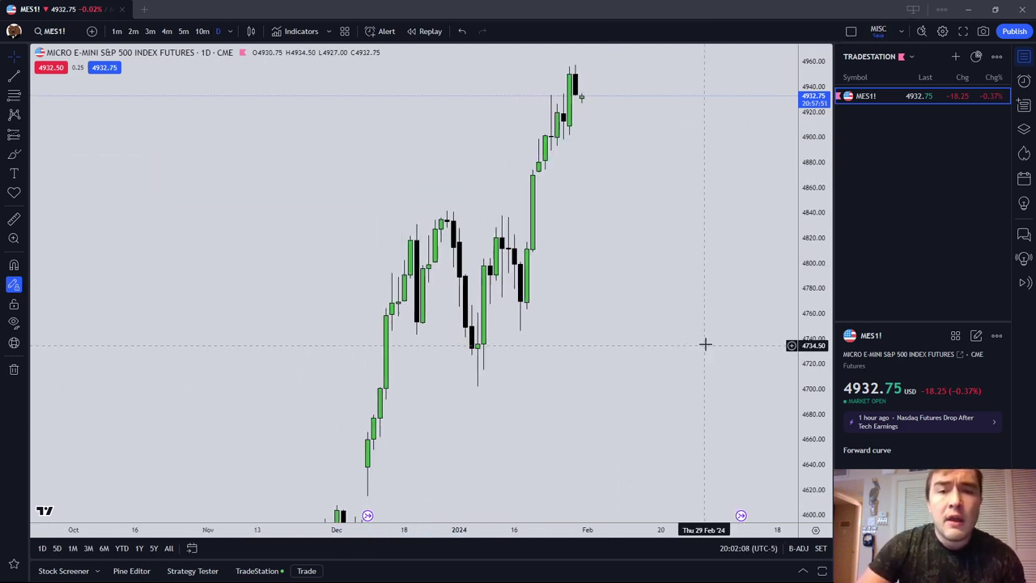
left_click(14, 154)
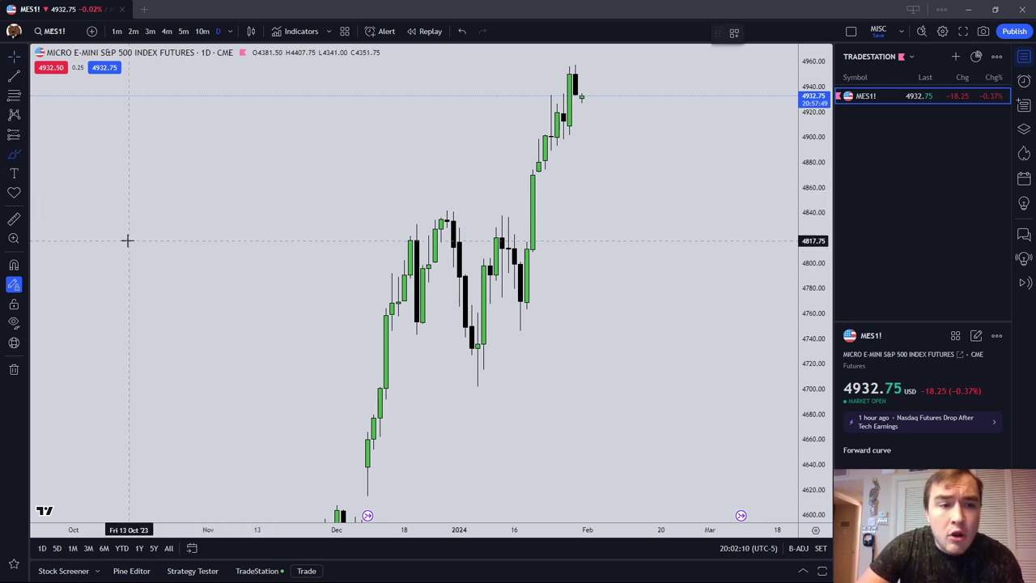
mouse_move(128, 237)
left_mouse_down()
mouse_move(162, 203)
mouse_move(173, 236)
mouse_move(205, 209)
mouse_move(234, 234)
mouse_move(266, 210)
mouse_move(308, 238)
mouse_move(365, 223)
mouse_move(385, 238)
left_mouse_up()
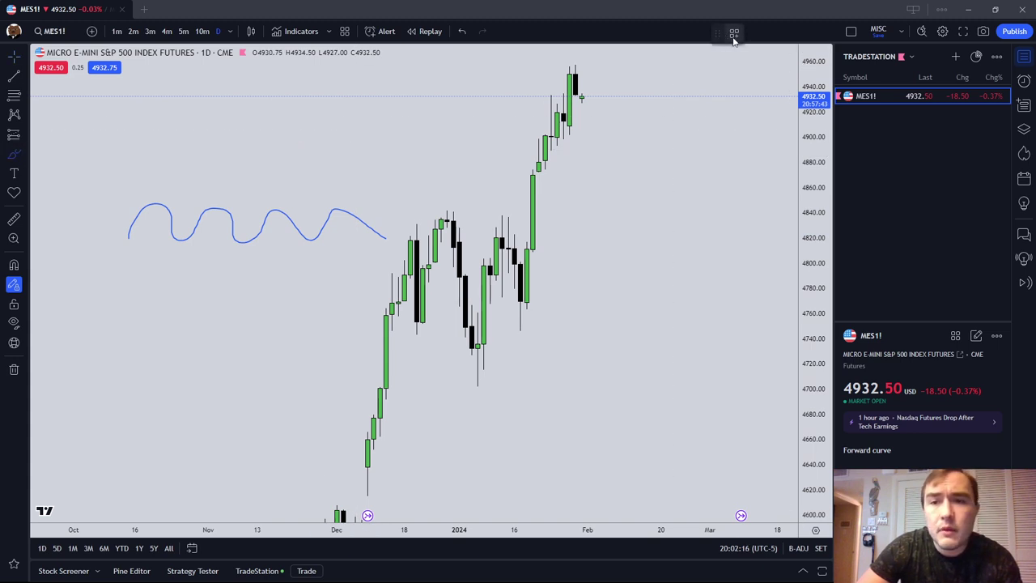
Step: Select the Brush and place the floating favourite drawing tools clear of the drawing options
left_click(27, 155)
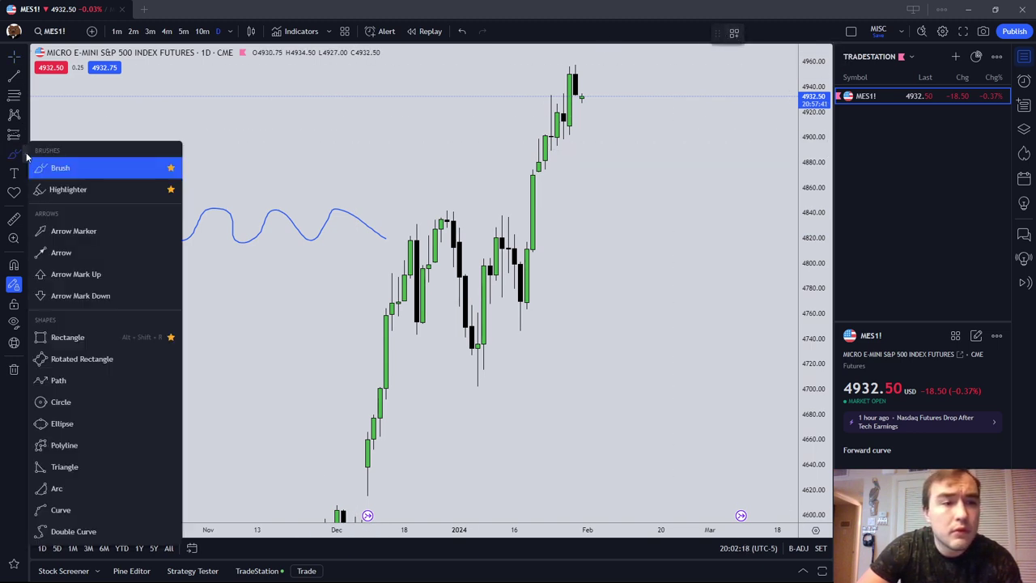
left_click(127, 168)
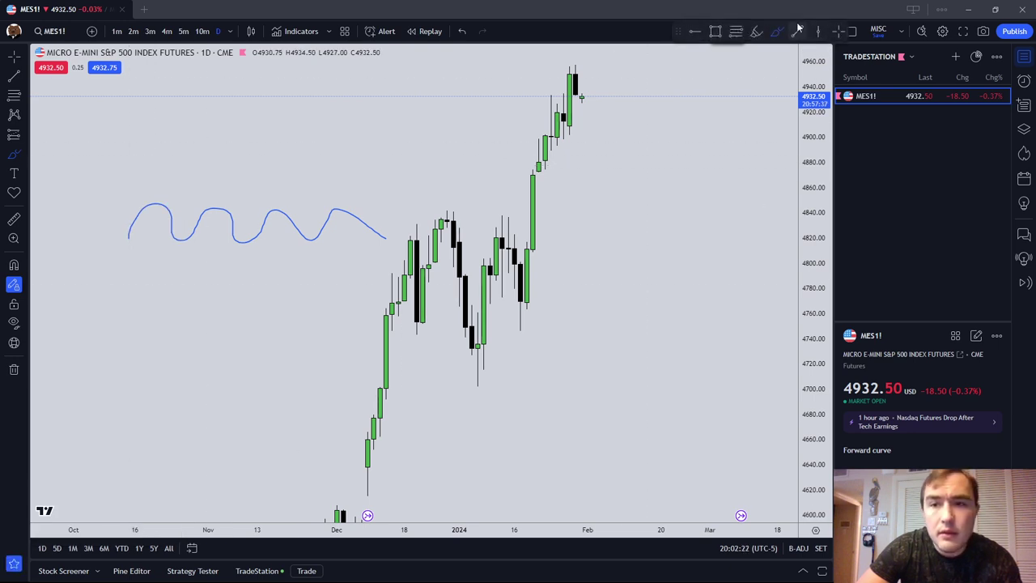
mouse_move(678, 30)
left_mouse_down()
mouse_move(641, 99)
mouse_move(656, 69)
left_mouse_up()
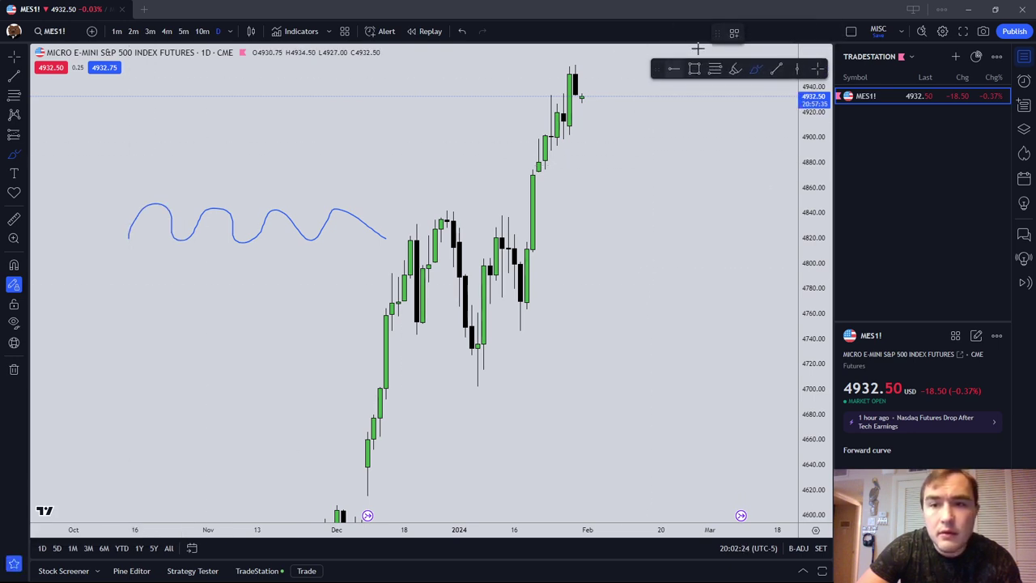
Step: Brush two arrows, one pointing at the start of the wave and one at its first downward swing
left_click(340, 213)
left_click(754, 34)
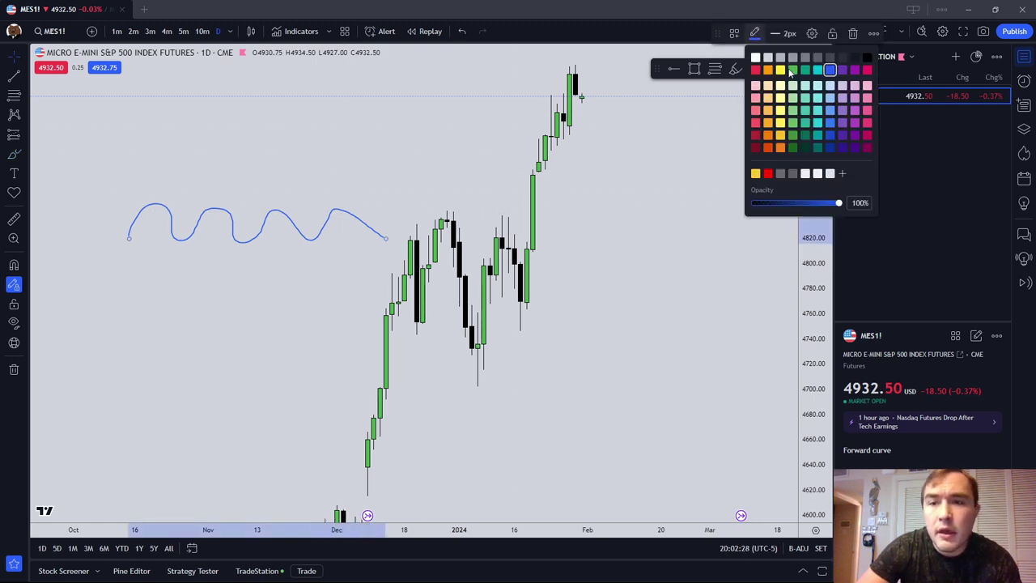
mouse_move(398, 174)
left_mouse_down()
mouse_move(354, 173)
mouse_move(442, 204)
left_mouse_up()
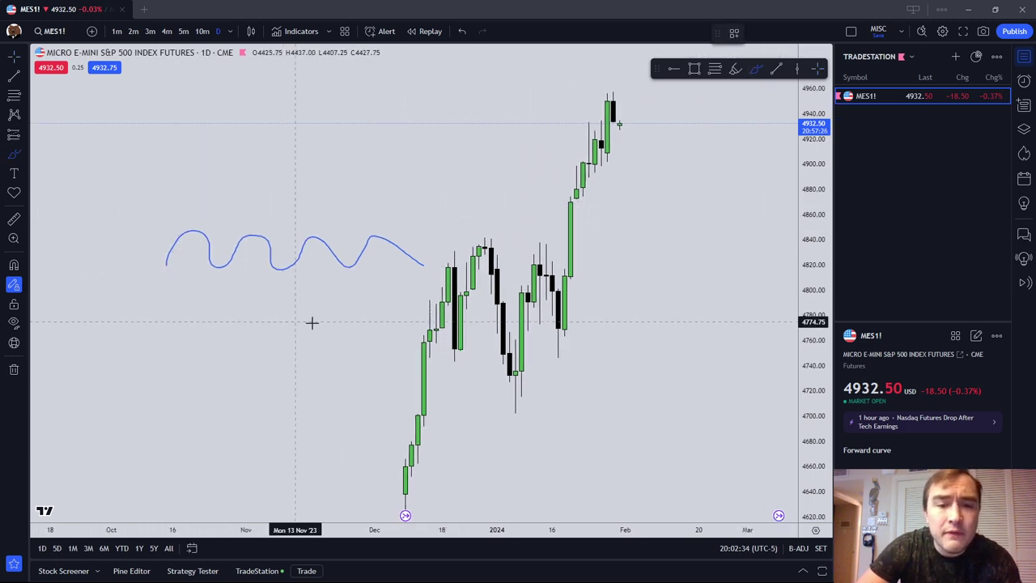
mouse_move(202, 314)
left_mouse_down()
mouse_move(169, 257)
mouse_move(175, 265)
left_mouse_up()
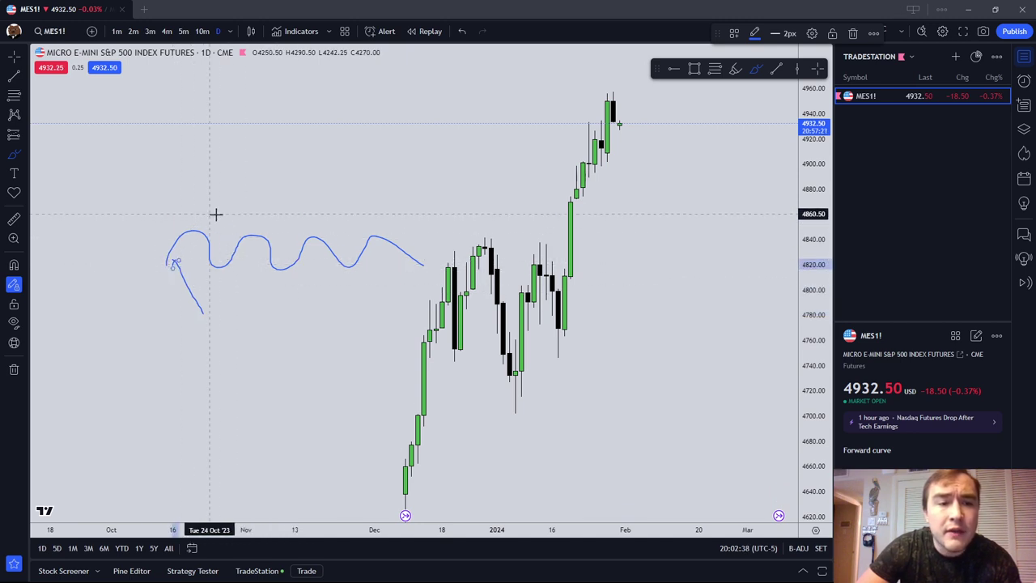
mouse_move(235, 209)
left_mouse_down()
mouse_move(209, 238)
mouse_move(227, 232)
left_mouse_up()
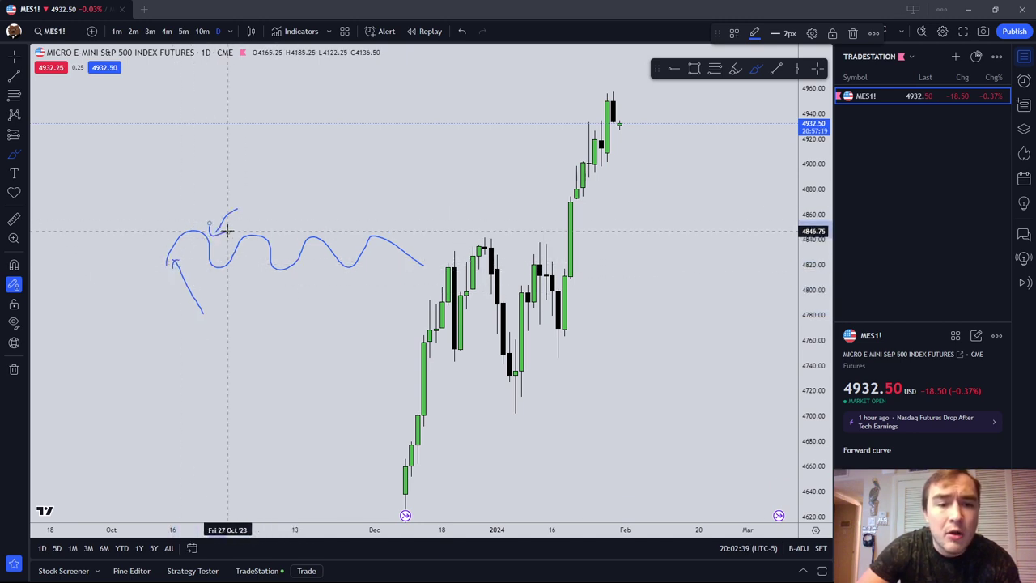
Step: Remove all drawings from the chart
key("Escape")
right_click(377, 344)
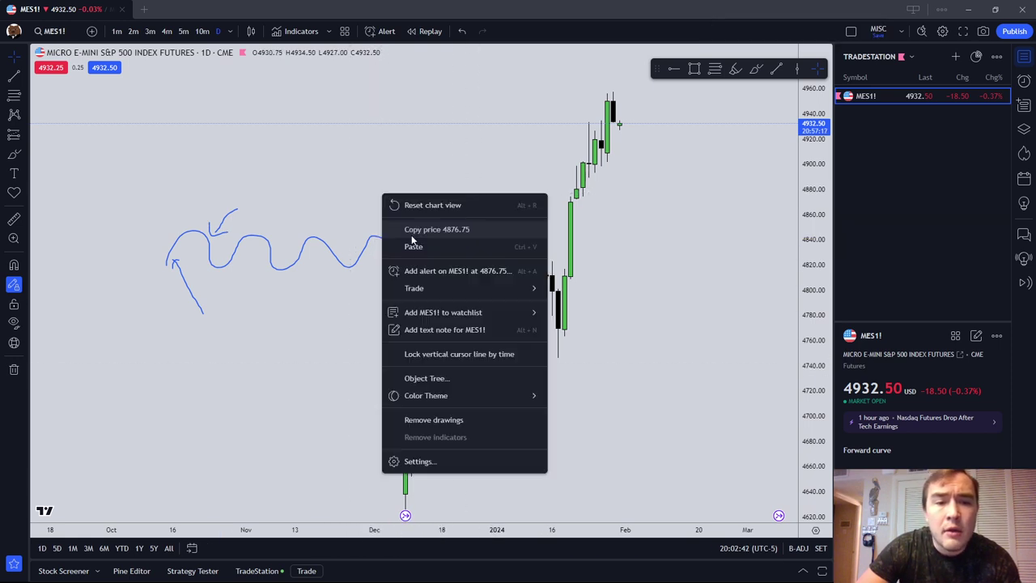
left_click(462, 418)
Step: Draw horizontal trend lines from 7 December 2023 across the range high at 4842.00 and the range low at 4702.50
left_click_drag(565, 419, 544, 384)
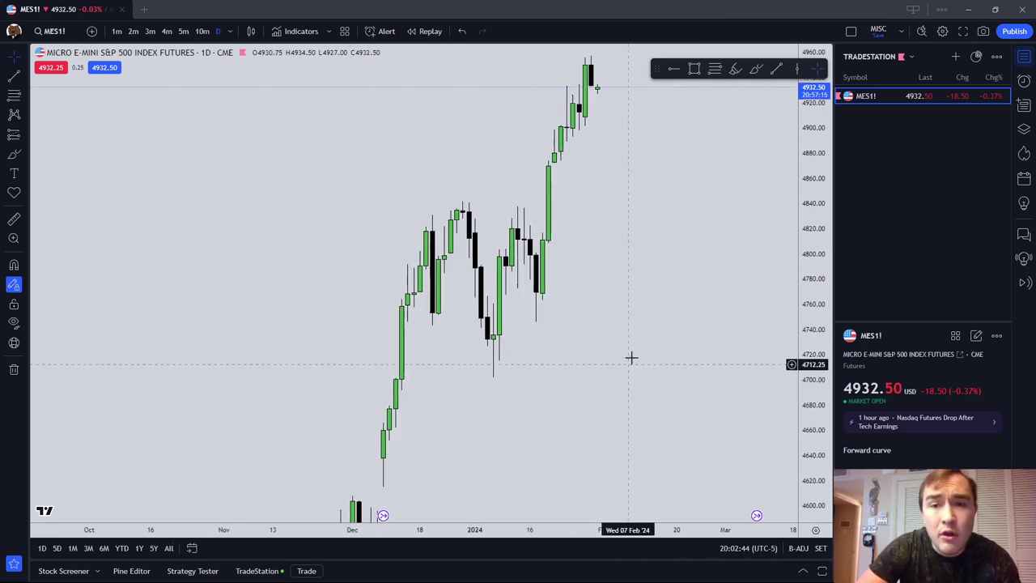
left_click(757, 70)
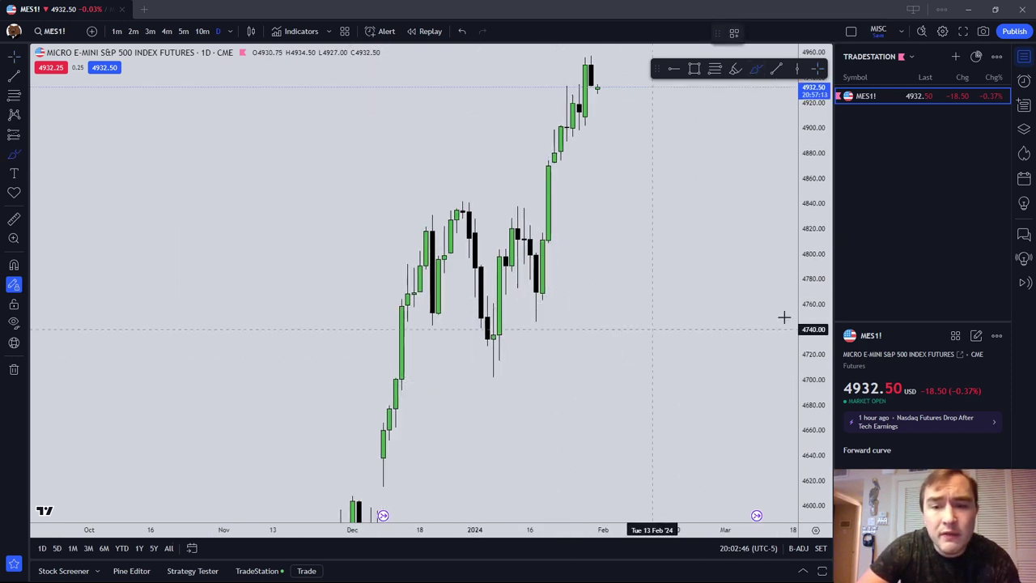
left_click_drag(814, 307, 817, 355)
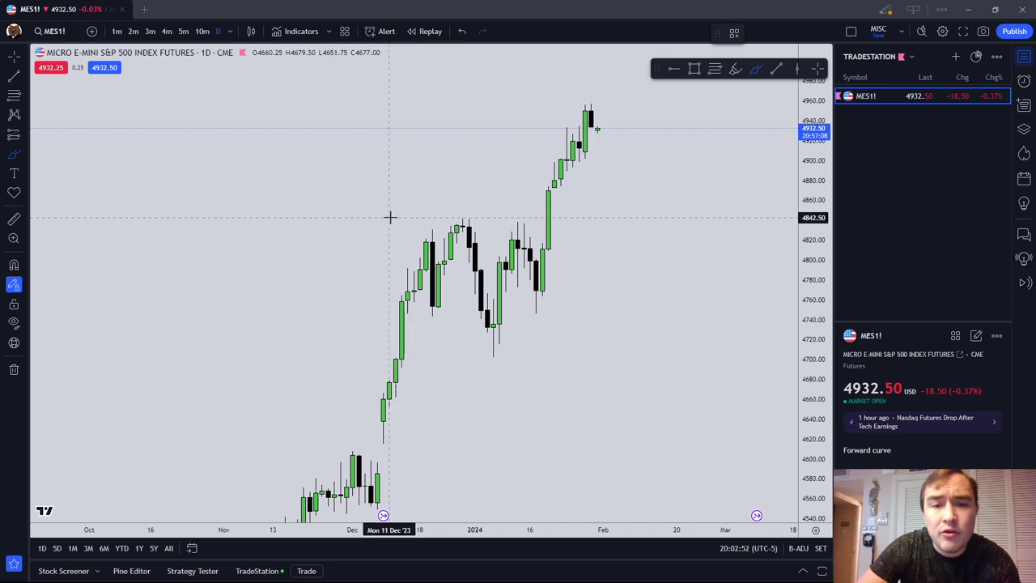
left_click(14, 75)
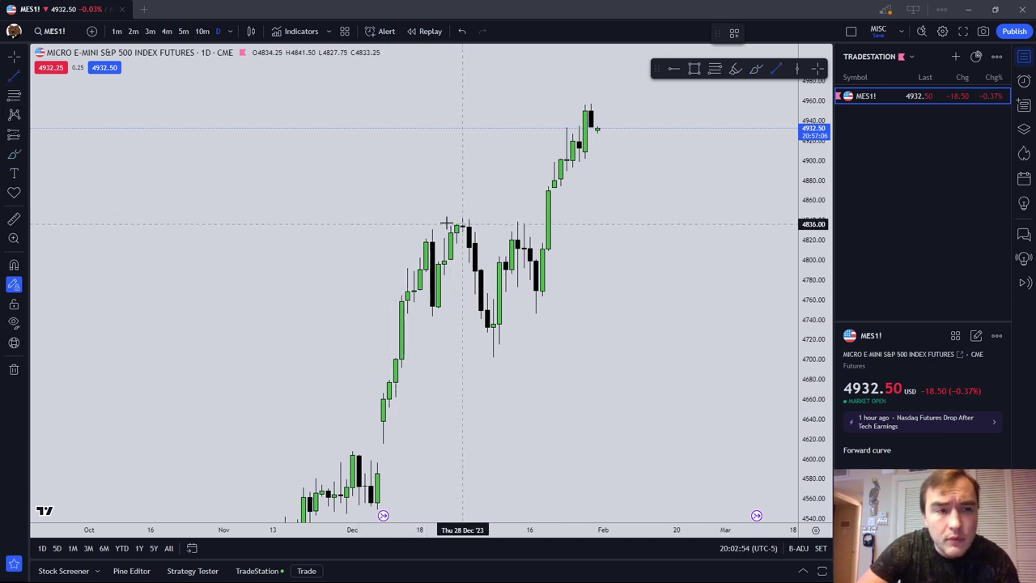
left_click(377, 218)
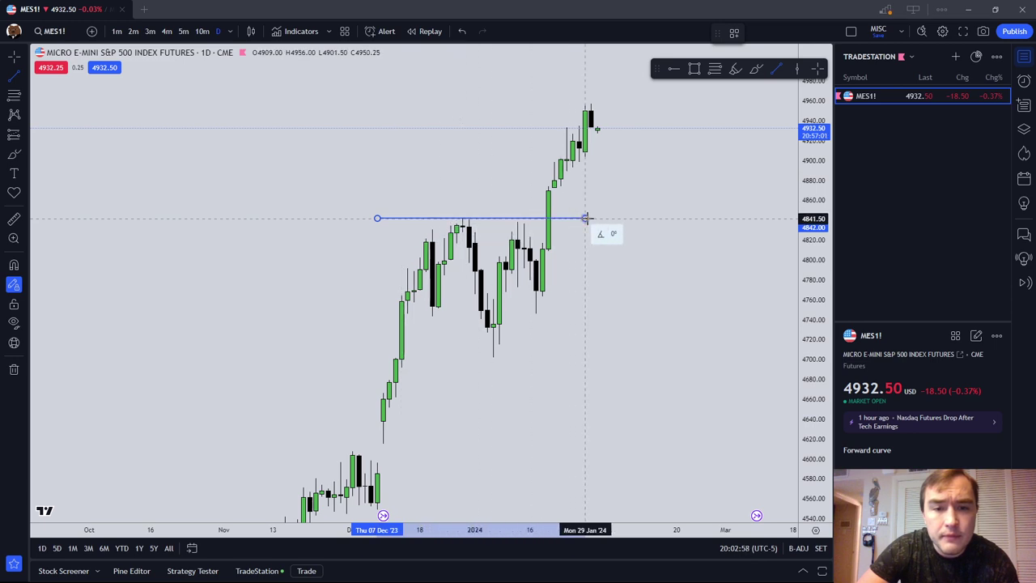
left_click(584, 218)
left_click(377, 356)
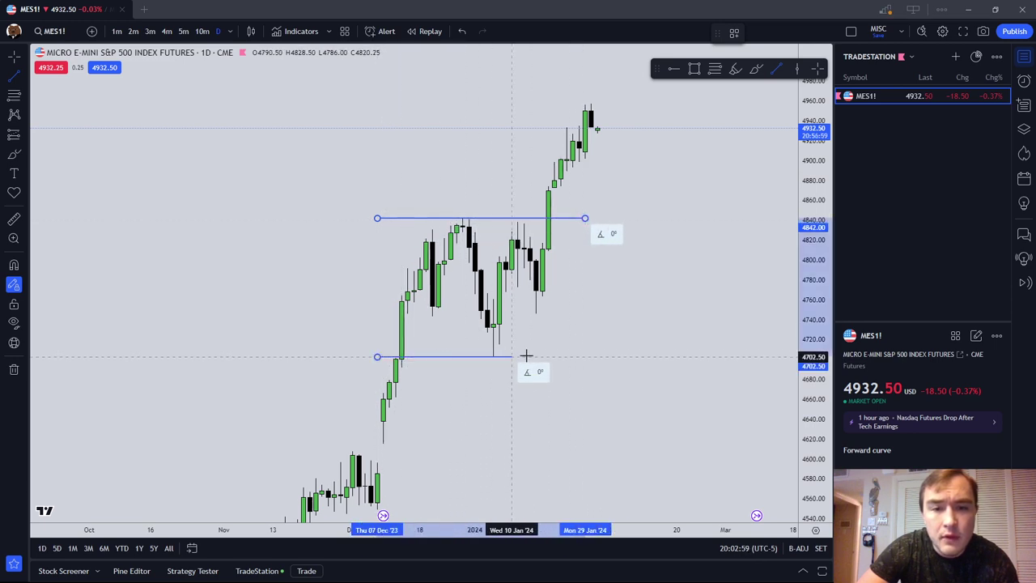
left_click(573, 355, "shift")
key("Escape")
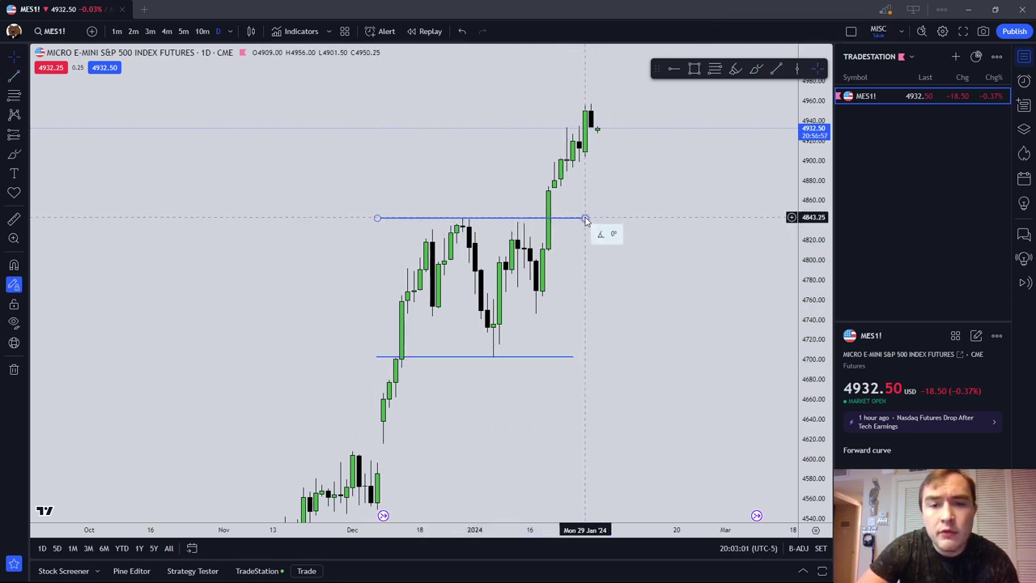
Step: Shorten the upper trend line so it ends a few candles past the January breakout
left_click_drag(585, 218, 551, 218)
left_click(568, 218)
left_click(602, 227)
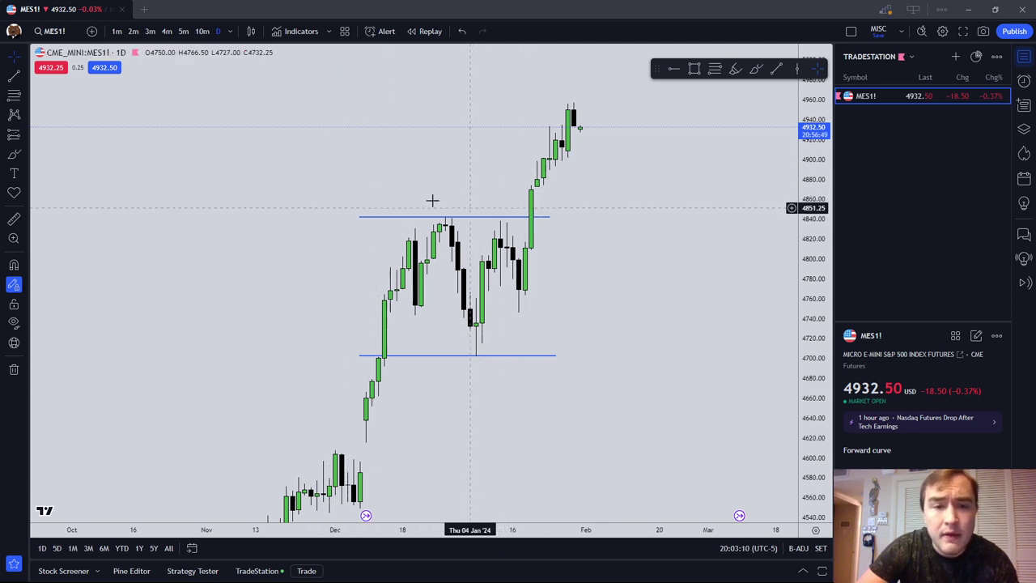
Step: Close the range into a box with vertical trend lines at 7 December 2023 and at the upper line's January end
left_click(14, 76)
left_click(365, 218)
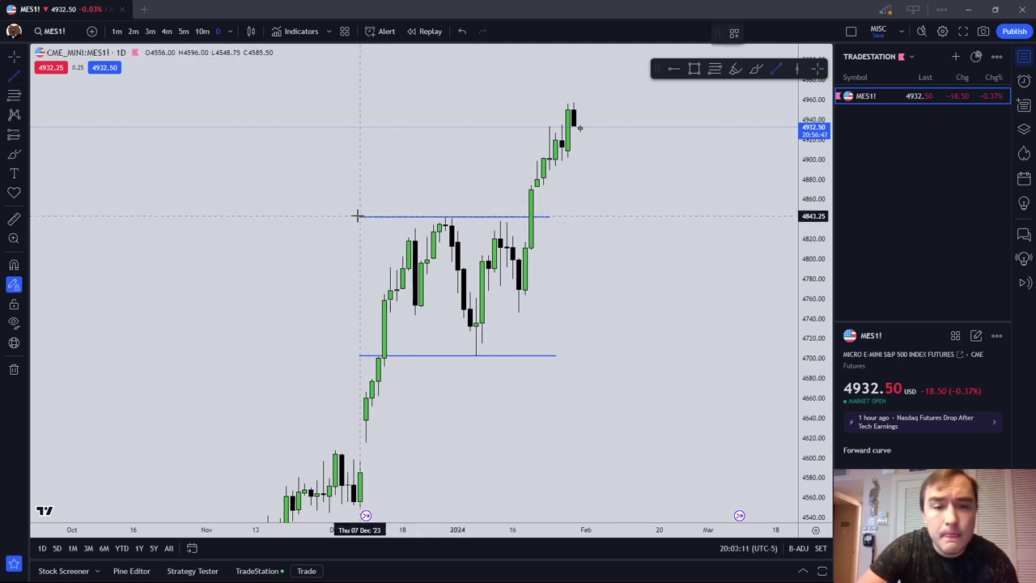
left_click(359, 356)
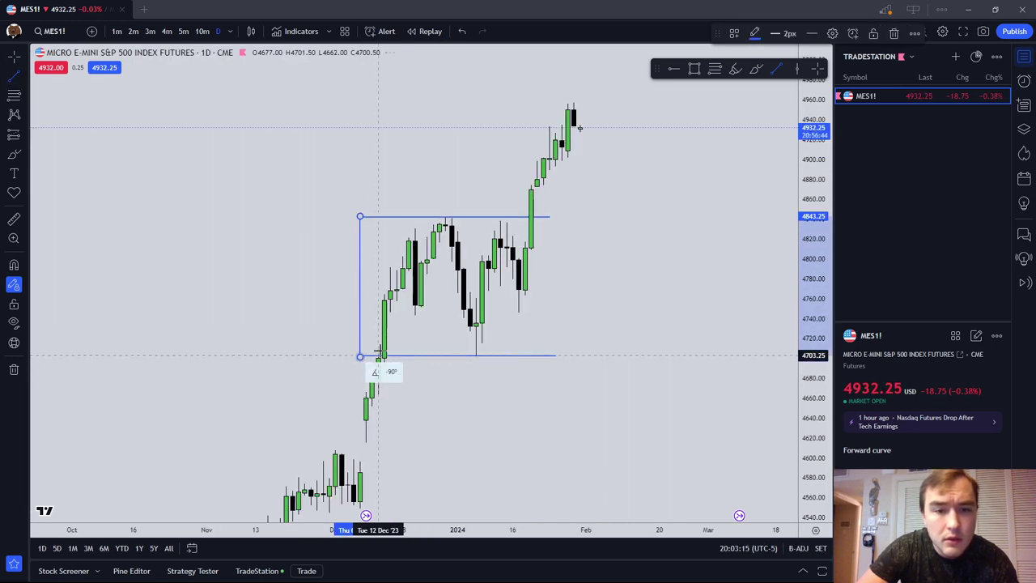
left_click_drag(548, 216, 549, 356)
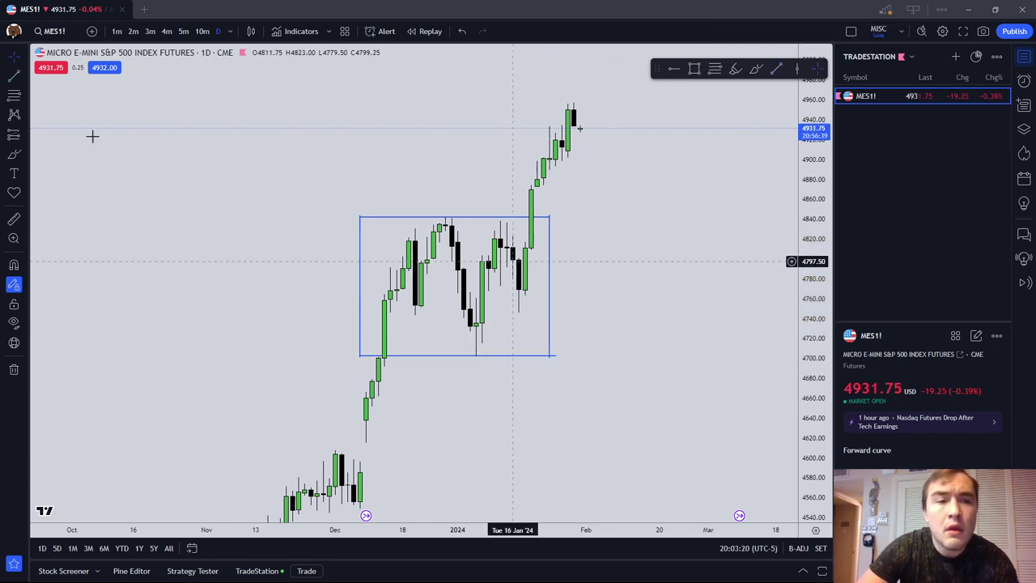
Step: Highlight the three rallies inside the December–January box with blue highlighter strokes
left_click(735, 69)
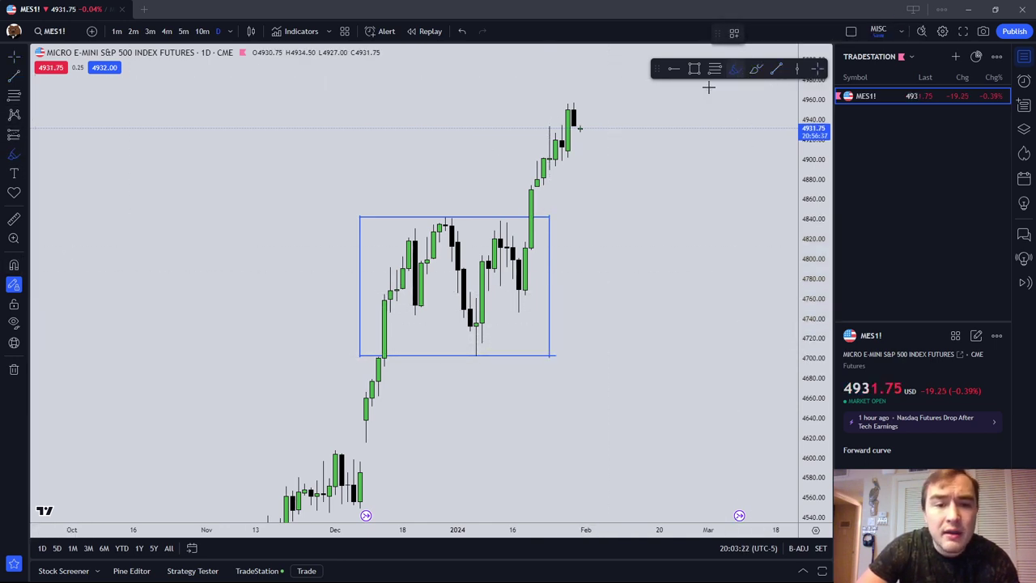
left_click(15, 284)
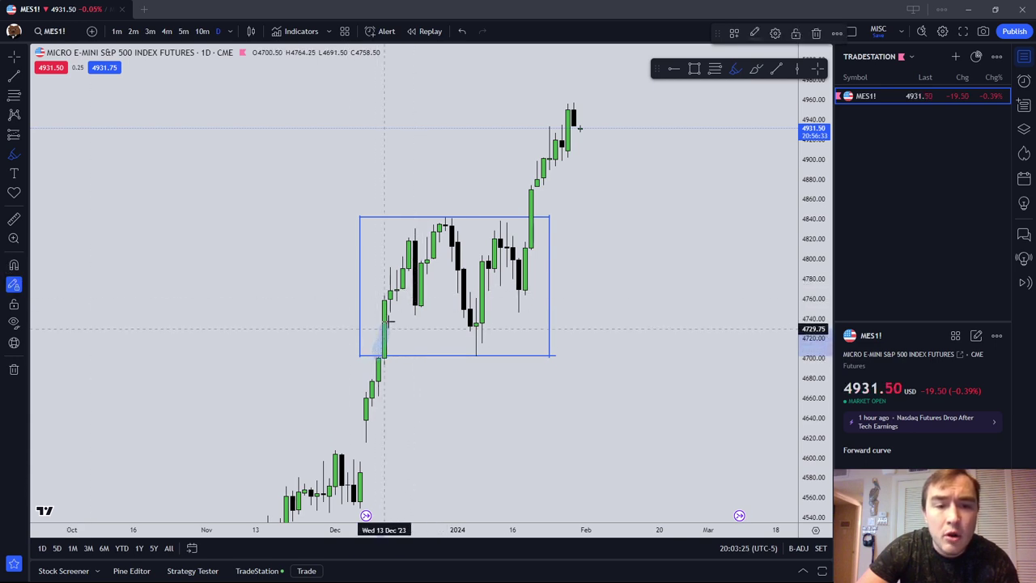
mouse_move(385, 327)
left_mouse_down()
mouse_move(404, 238)
mouse_move(416, 231)
mouse_move(469, 354)
mouse_move(488, 256)
left_mouse_up()
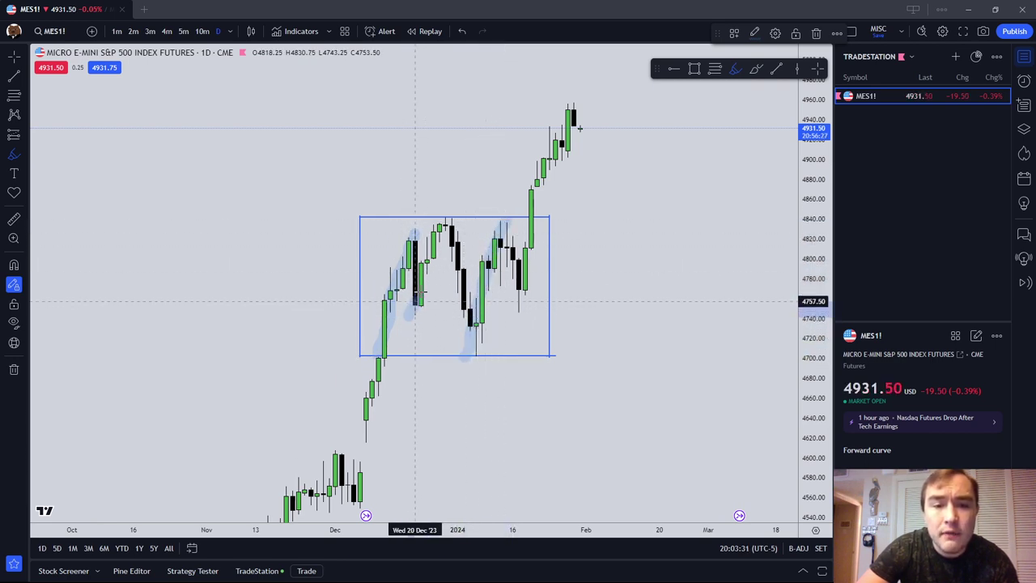
left_click_drag(420, 292, 452, 220)
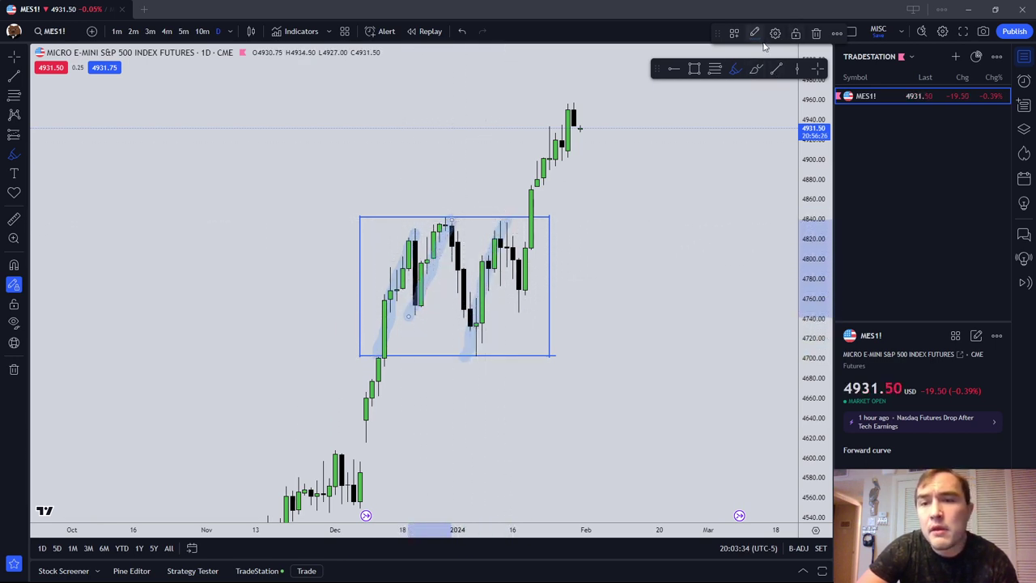
Step: Highlight the 20 December decline from the first peak inside the box and color that stroke red
left_click_drag(411, 234, 426, 303)
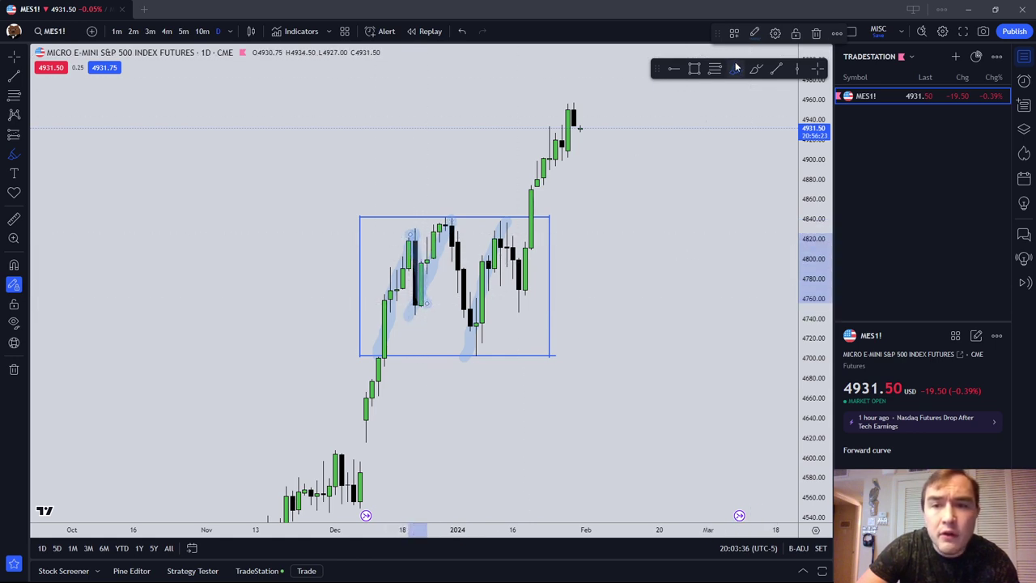
left_click(774, 32)
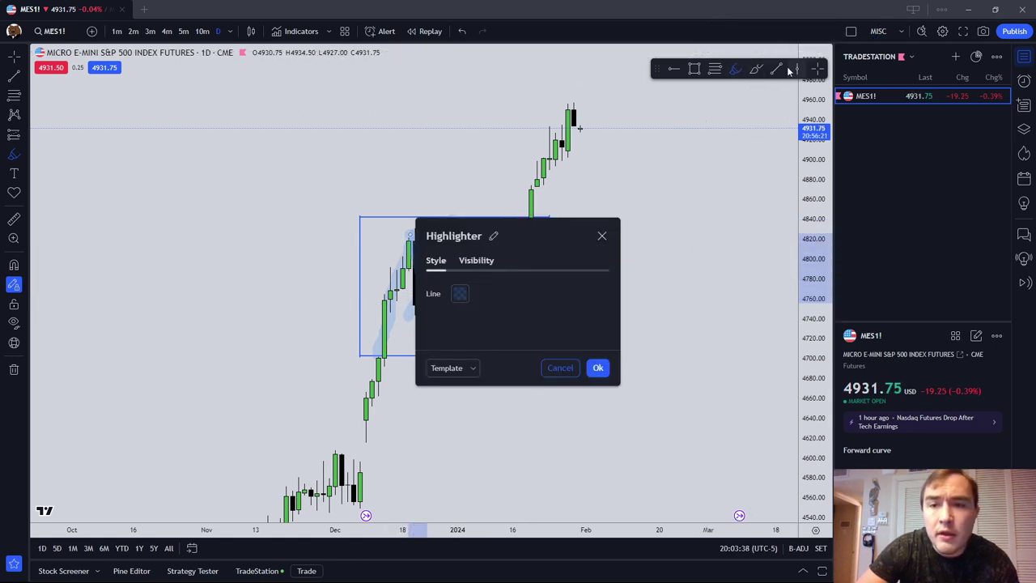
left_click(602, 236)
left_click(419, 255)
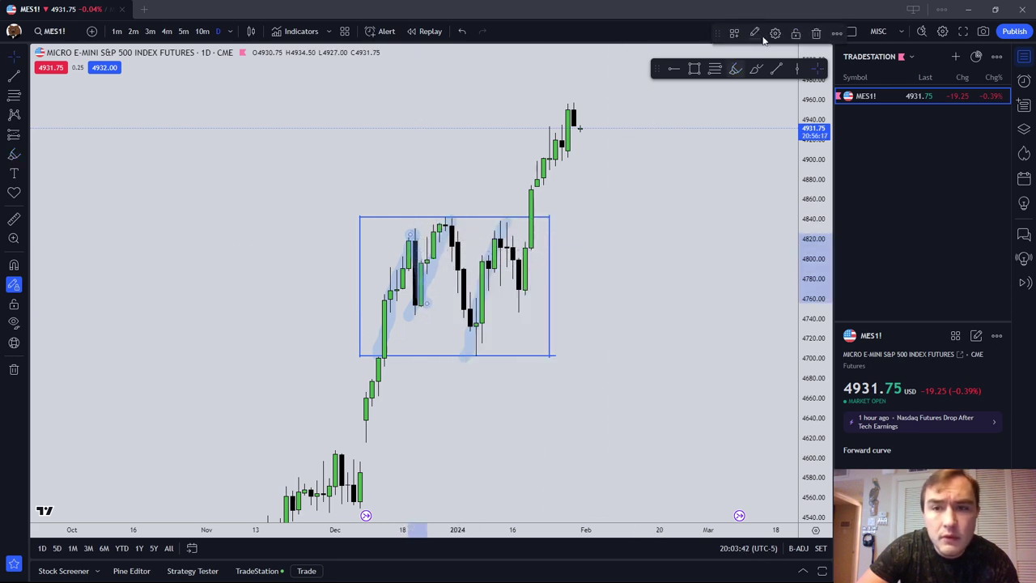
left_click(754, 31)
left_click(768, 71)
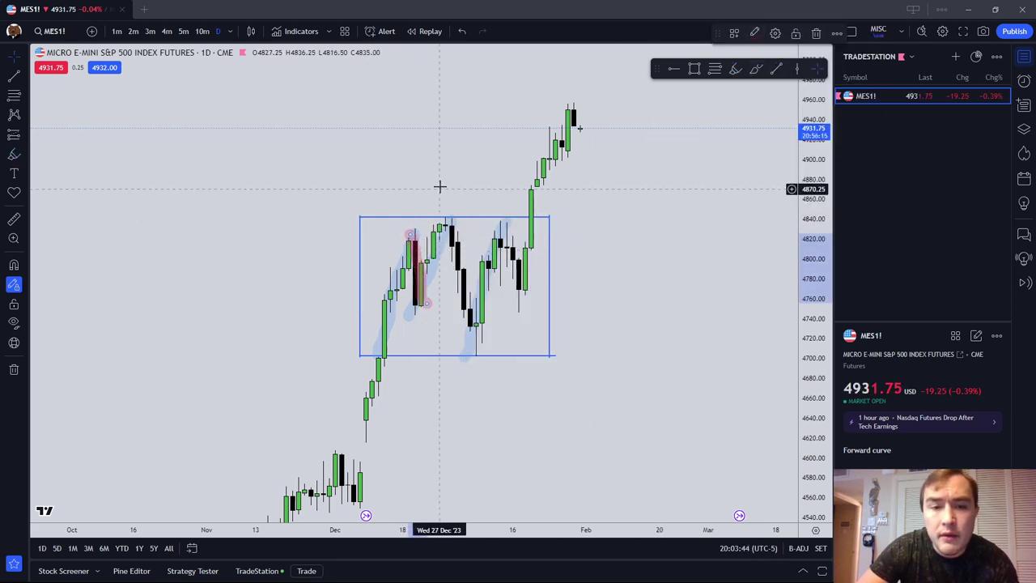
left_click(433, 170)
Step: Highlight the two remaining declines inside the box in red, from the late-December and mid-January peaks
left_click(14, 153)
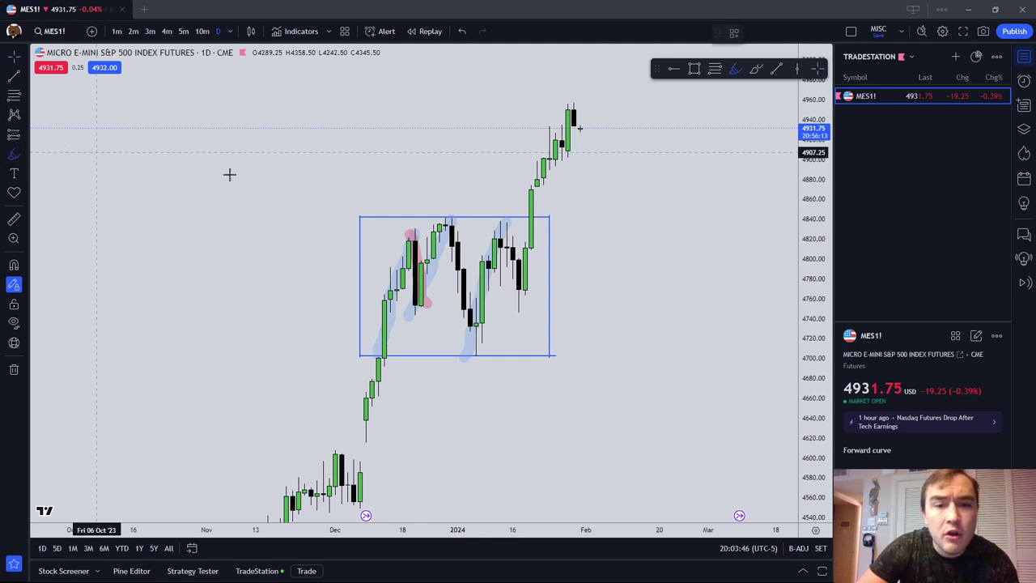
left_click_drag(445, 220, 469, 320)
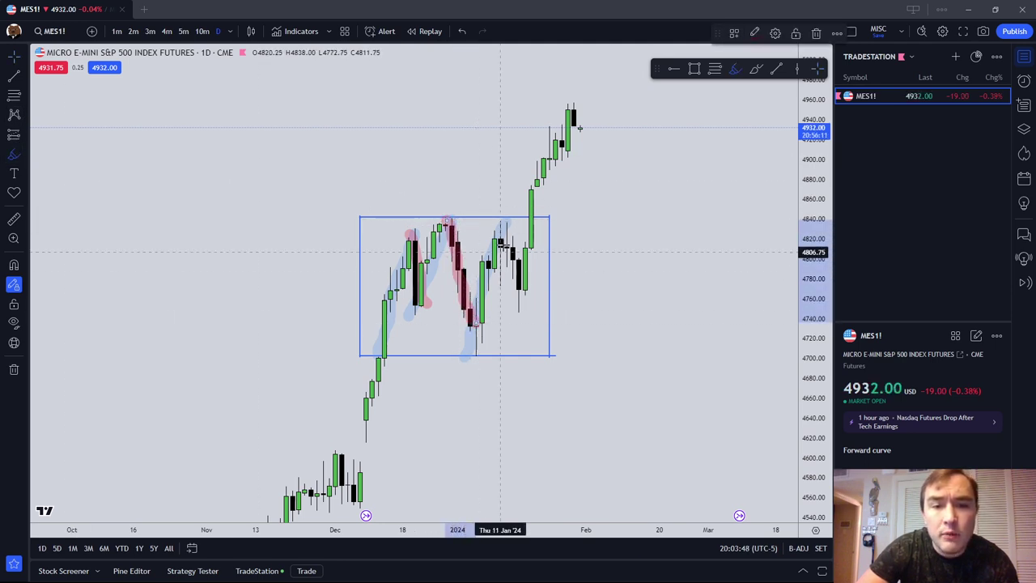
left_click_drag(497, 226, 525, 306)
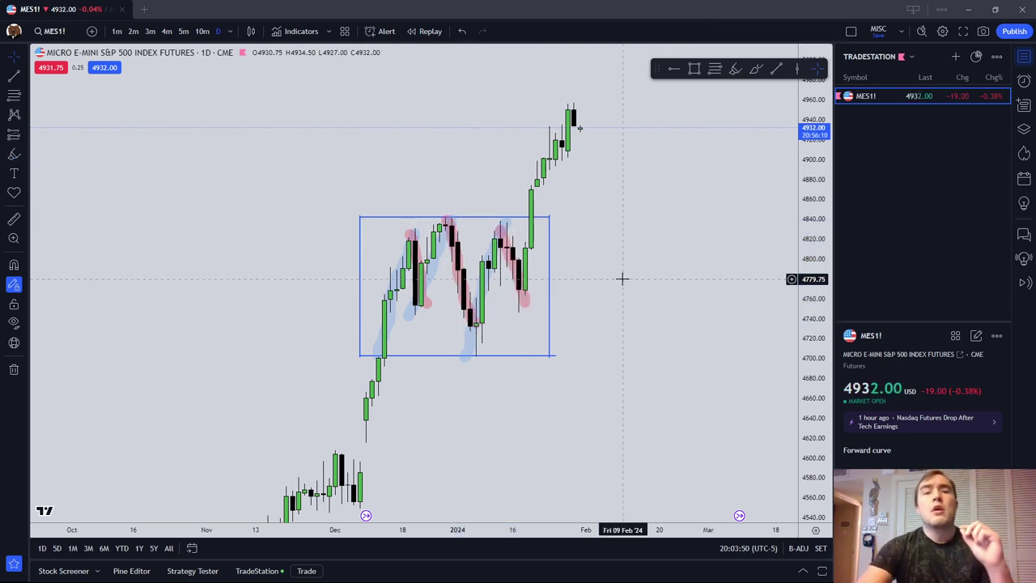
left_click_drag(634, 353, 665, 300)
scroll(666, 296, "up", 1)
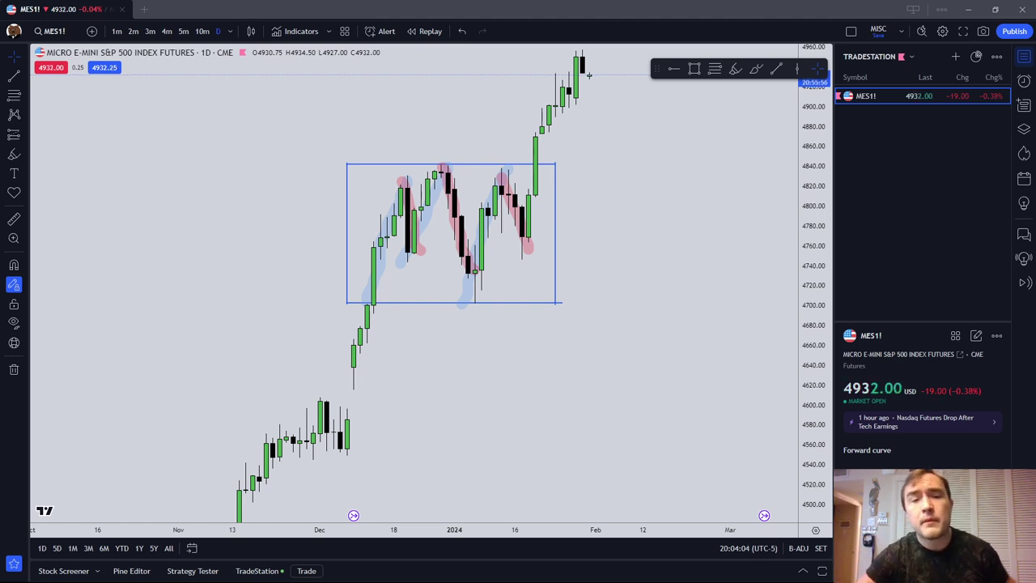
right_click(70, 212)
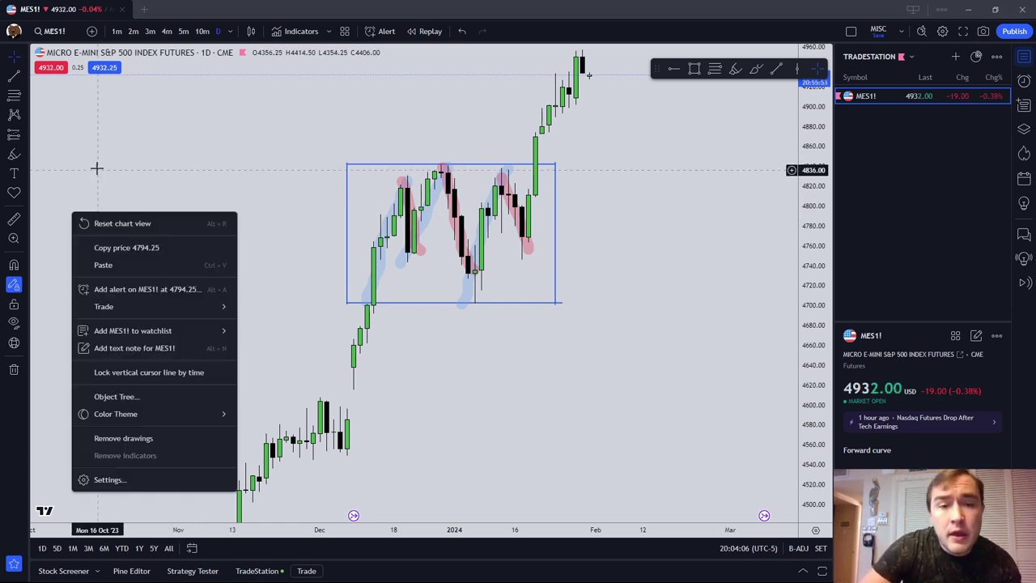
left_click(97, 168)
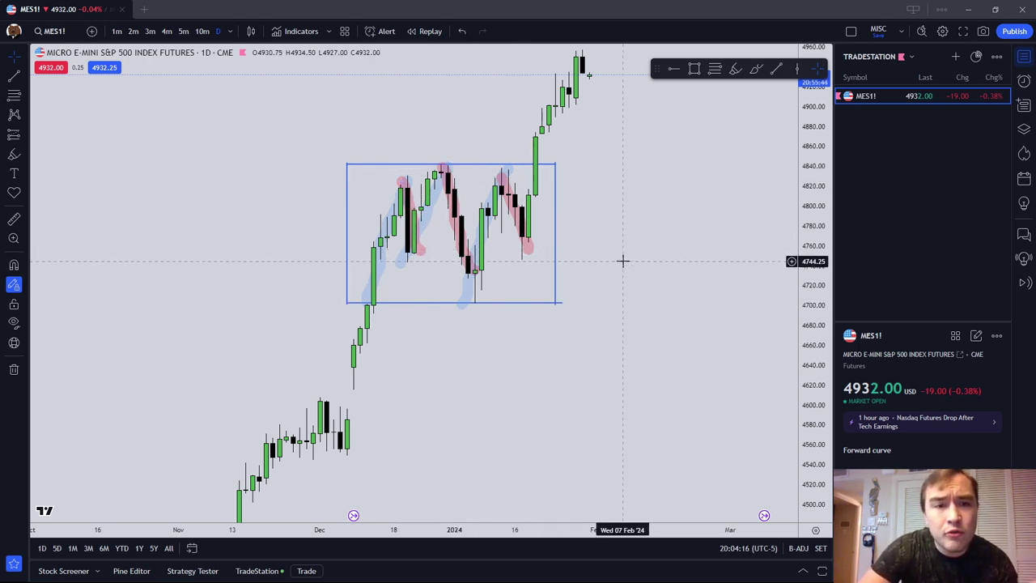
Step: Delete all red and blue highlighter strokes inside the box, keeping the box lines
left_click(409, 207)
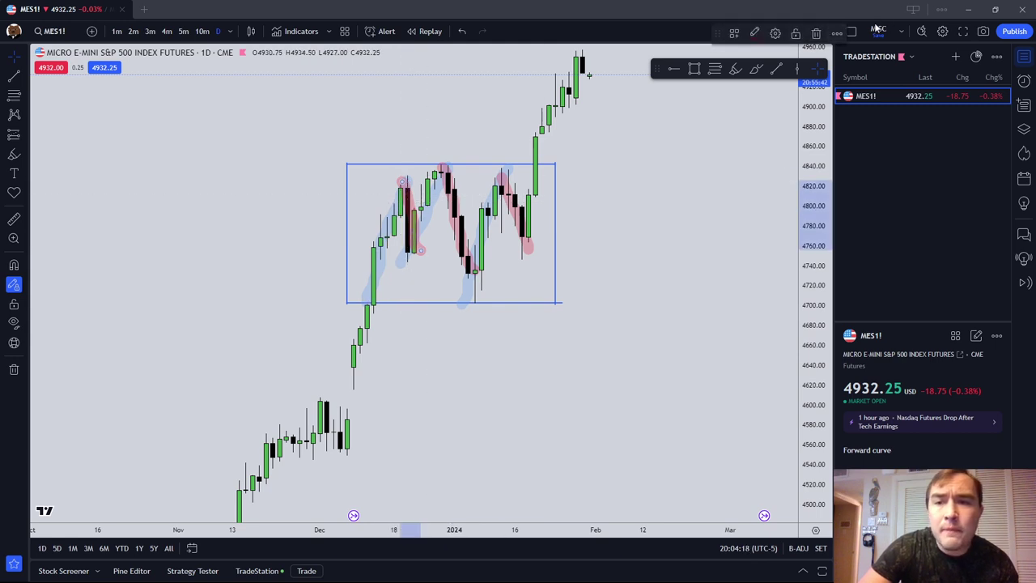
left_click(818, 34)
left_click(401, 203)
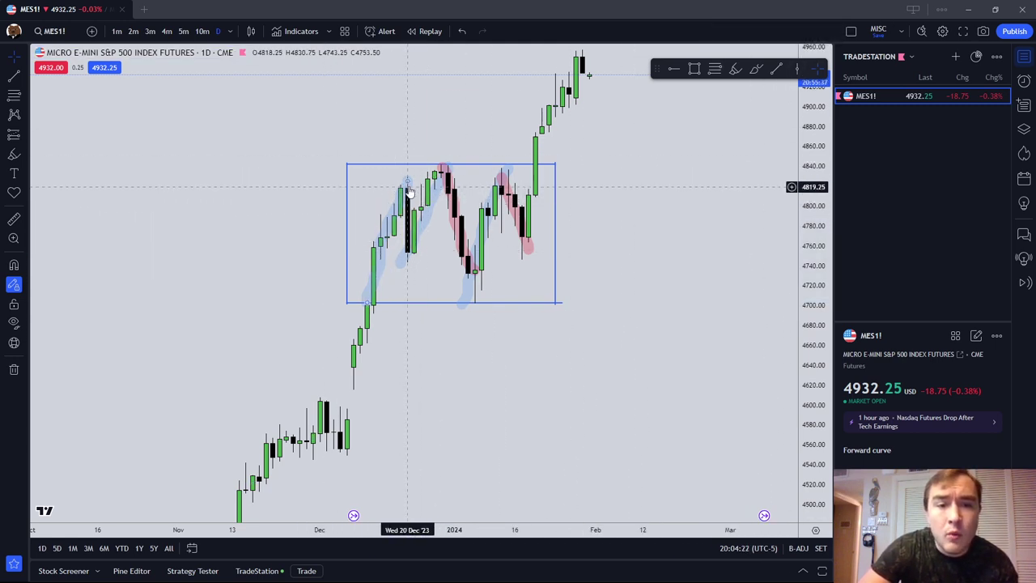
left_click(817, 33)
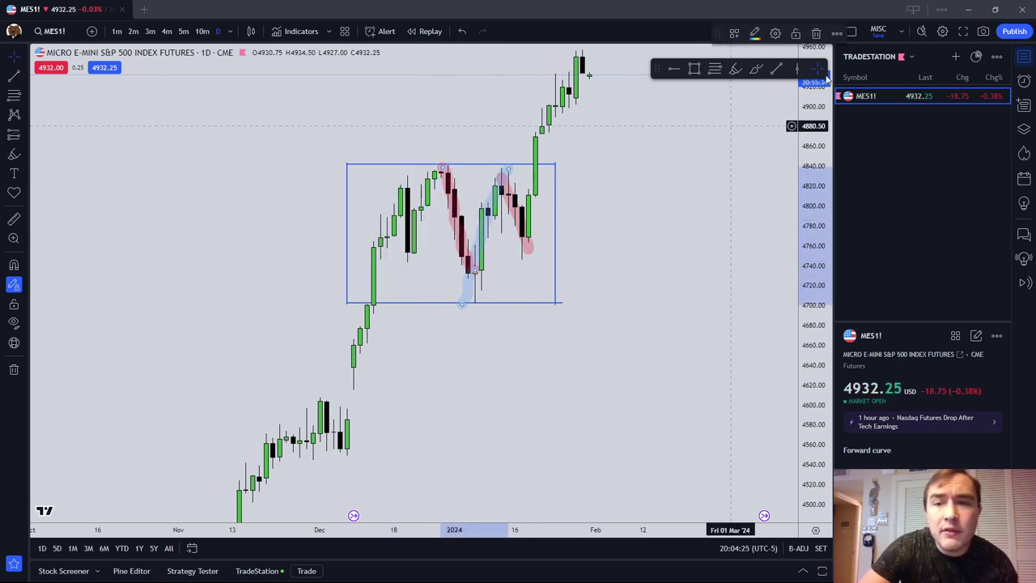
left_click(816, 33)
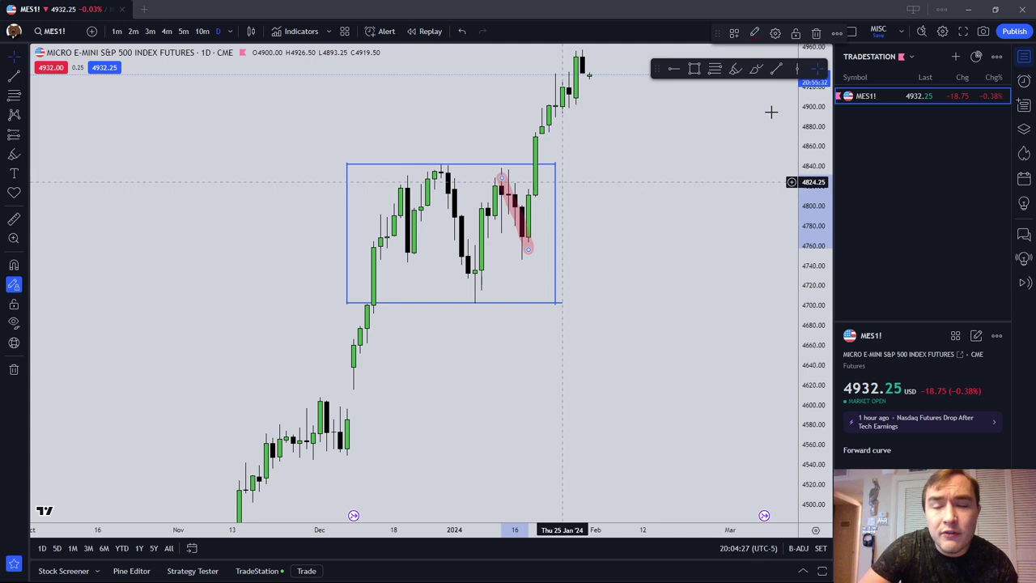
left_click(817, 34)
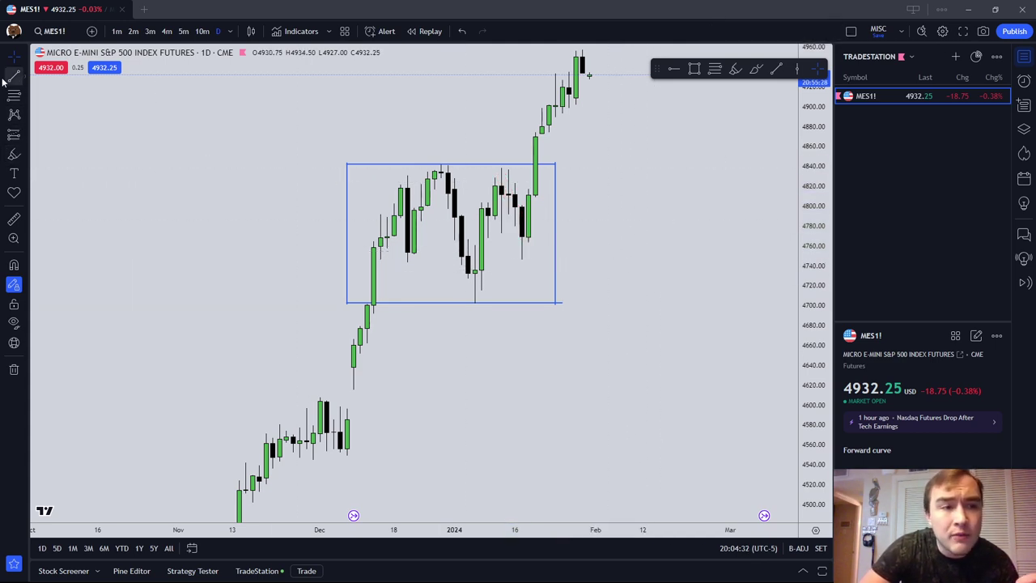
scroll(402, 150, "up", 1)
left_click_drag(403, 142, 441, 150)
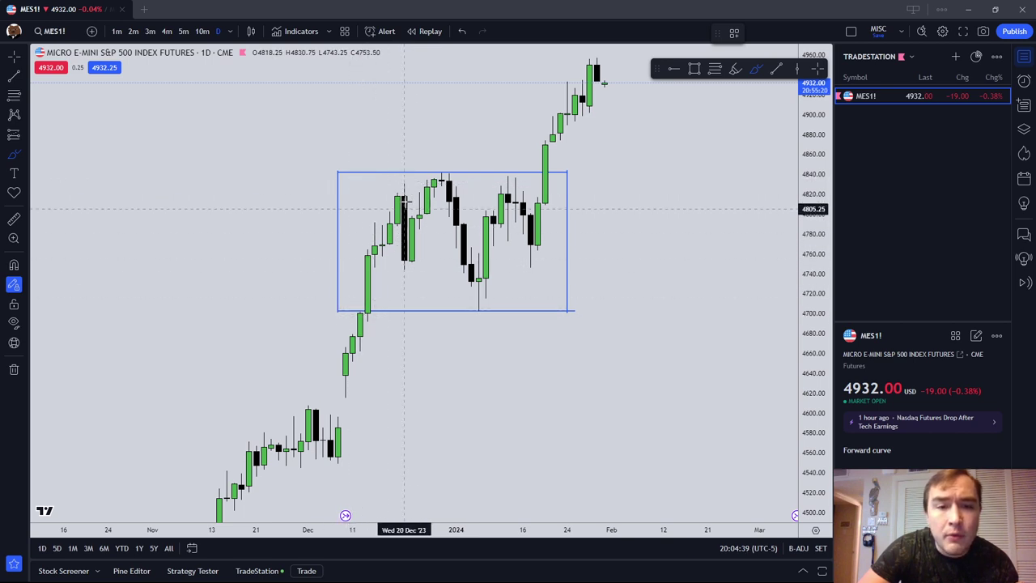
left_click_drag(404, 184, 419, 251)
left_click_drag(383, 209, 404, 274)
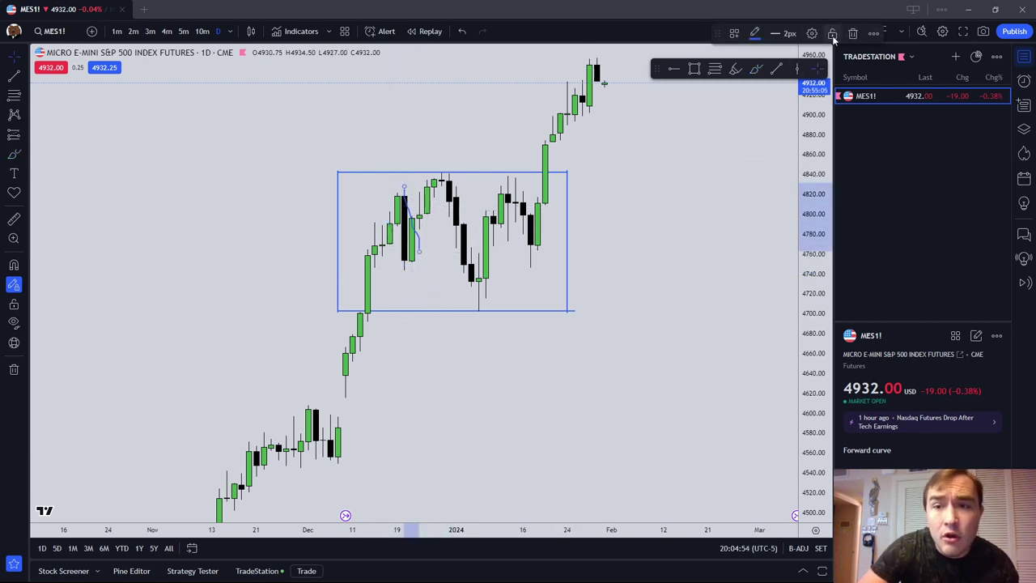
left_click(852, 32)
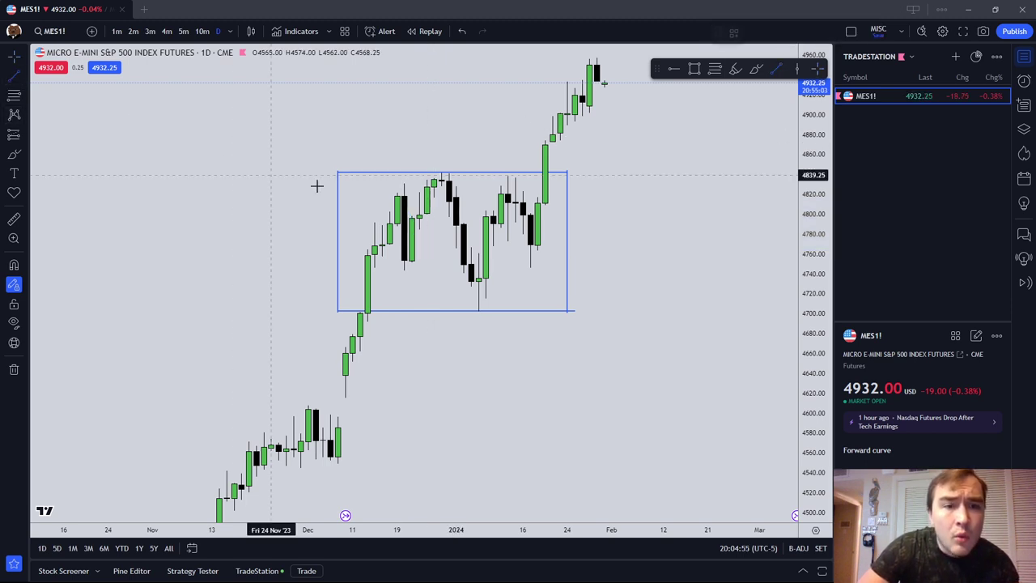
Step: Draw a horizontal trend line at 4830.75 from 20 December 2023 to 2 January 2024 with the BUYSIDE LIQUIDITY template
left_click(18, 266)
left_click_drag(403, 177, 456, 181)
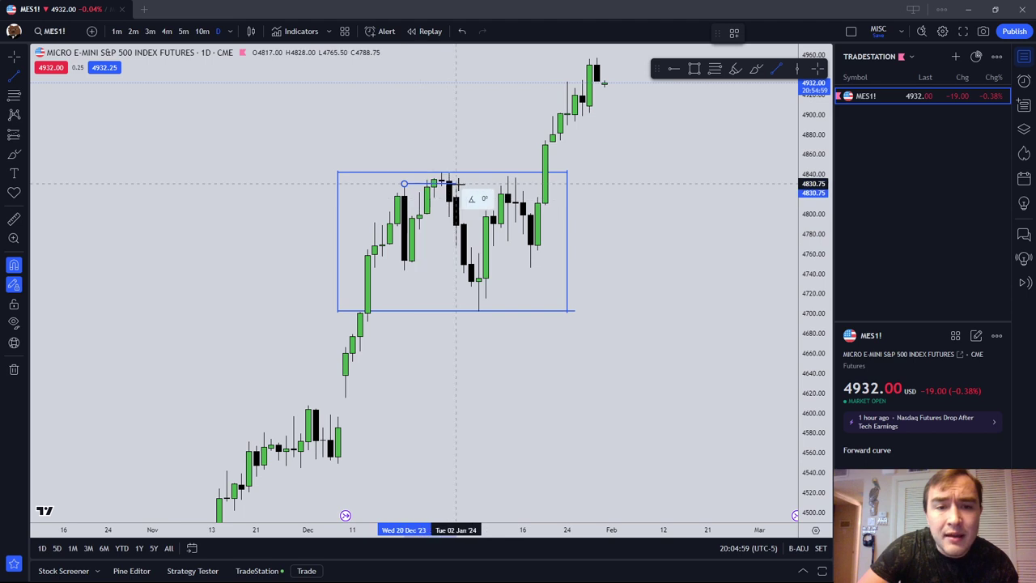
left_click_drag(736, 39, 279, 118)
left_click(277, 116)
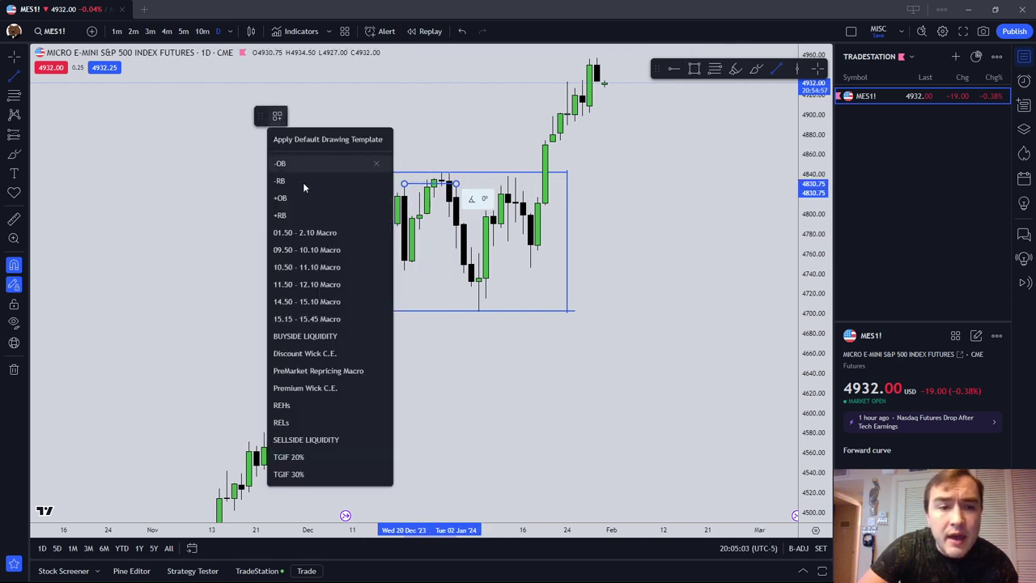
left_click(306, 335)
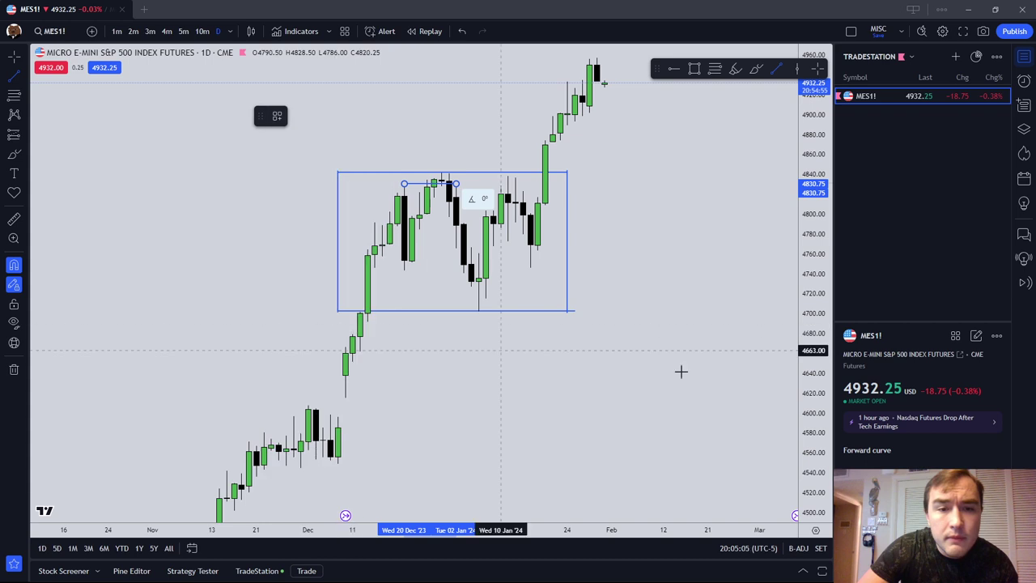
Step: Extend the start of the buyside liquidity line back a few candles before 20 December, keeping it horizontal
left_click(412, 183)
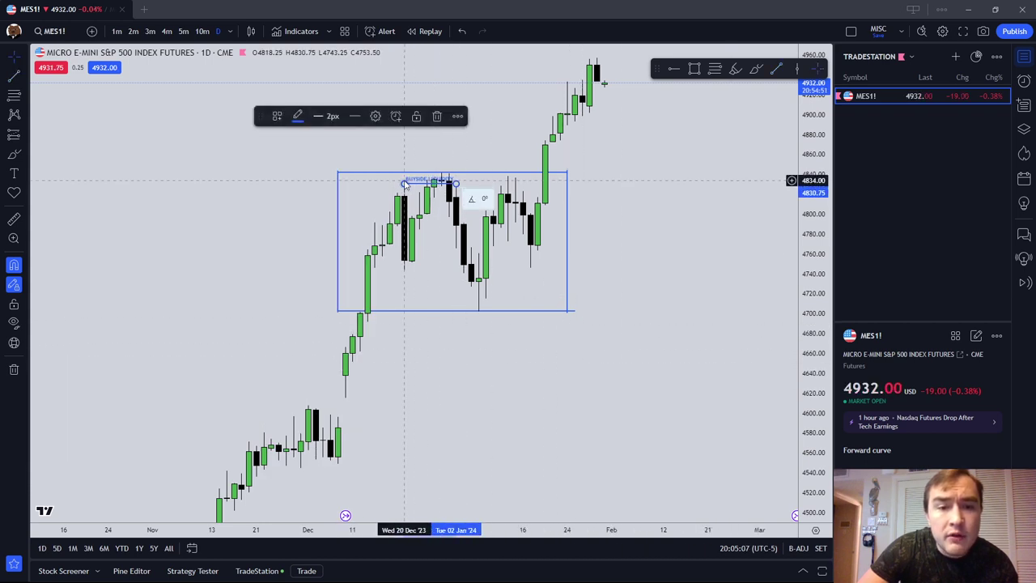
left_click_drag(405, 184, 374, 183)
left_click(417, 208)
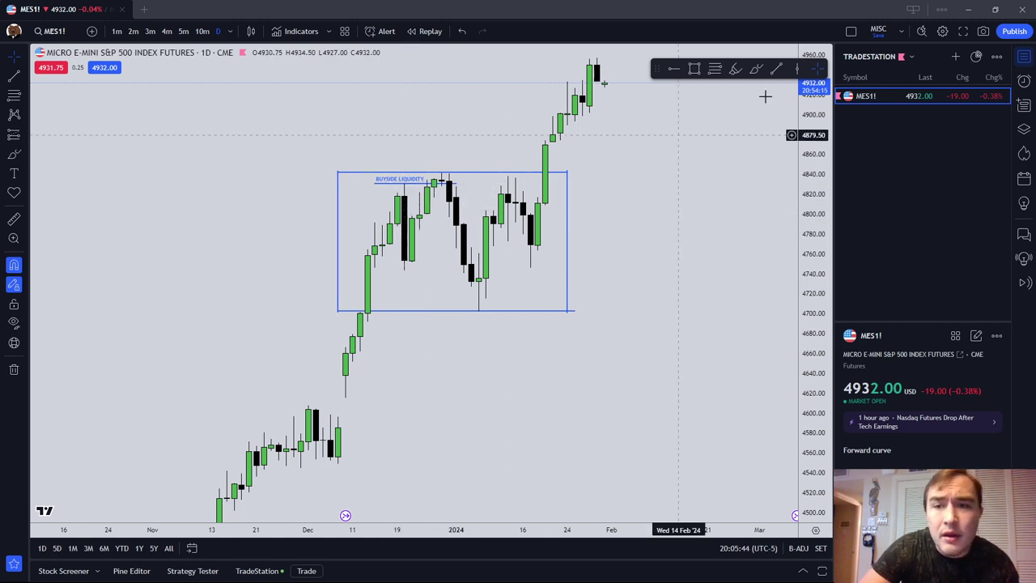
Step: Highlight the area along the buyside liquidity line in red and the rally from the 20 December low to the 28 December high in blue
left_click(734, 70)
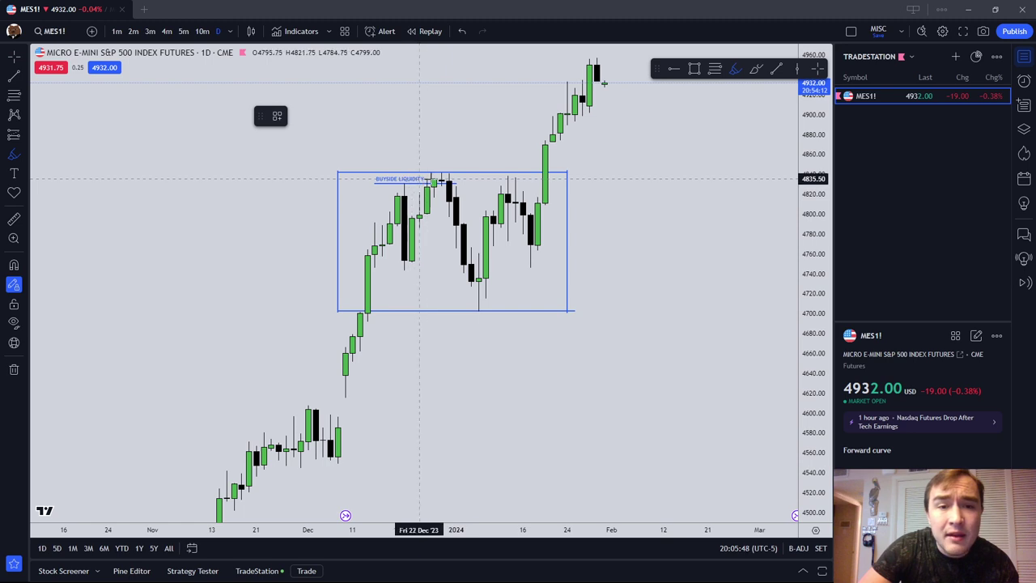
left_click_drag(398, 179, 455, 180)
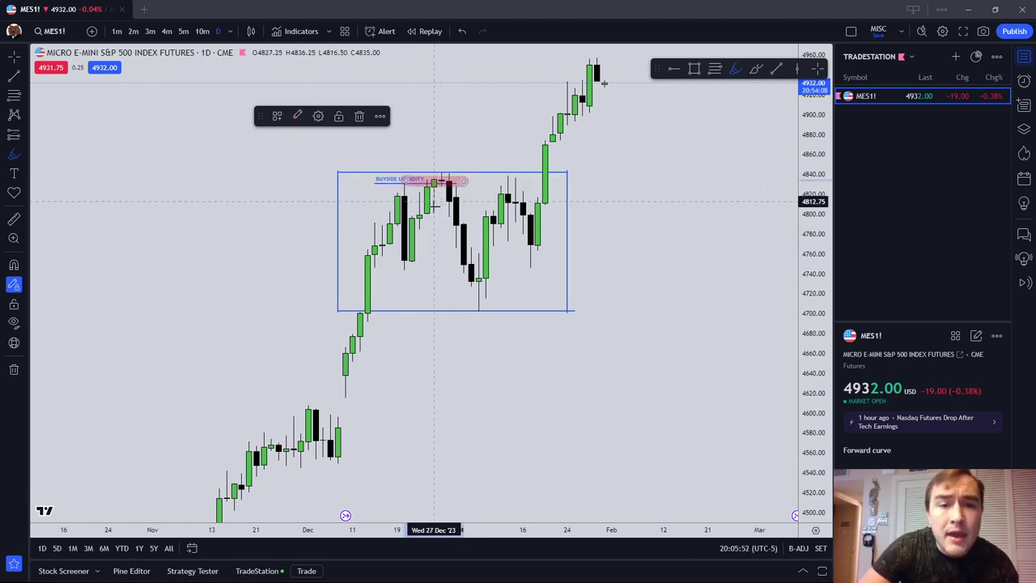
left_click_drag(403, 265, 441, 179)
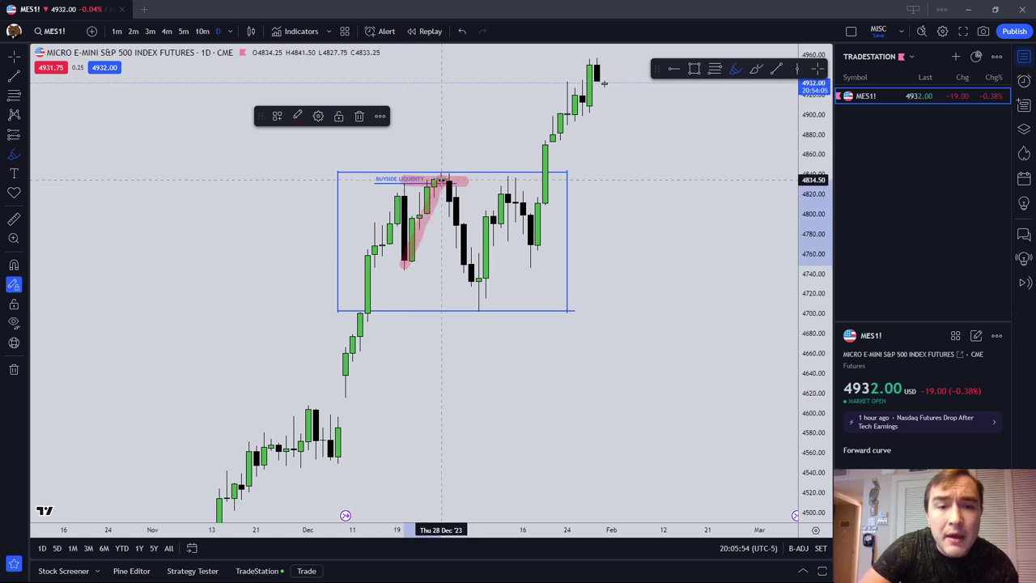
left_click(298, 116)
left_click(372, 154)
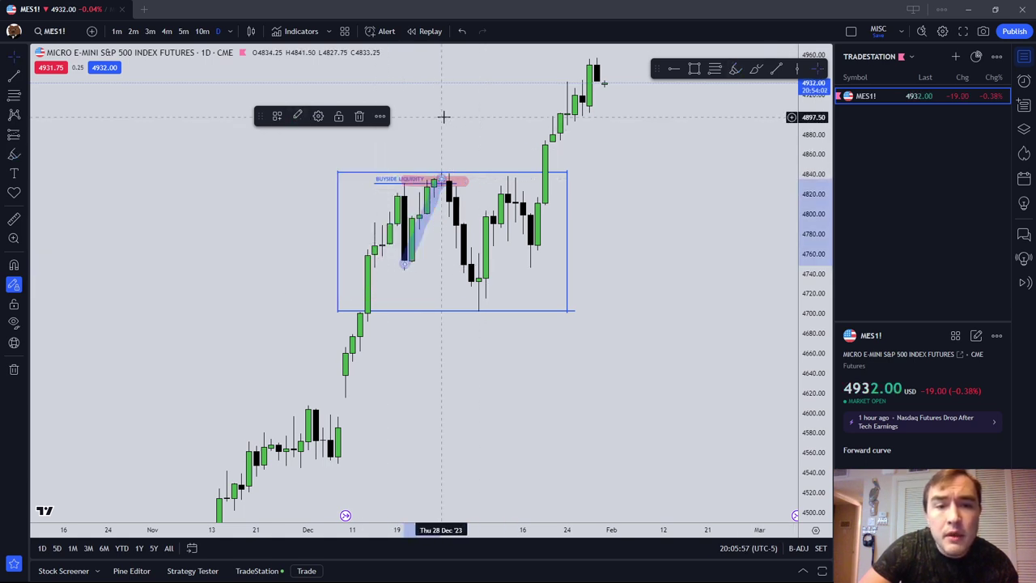
Step: Delete the buyside liquidity line and the red highlight over it
left_click(411, 183)
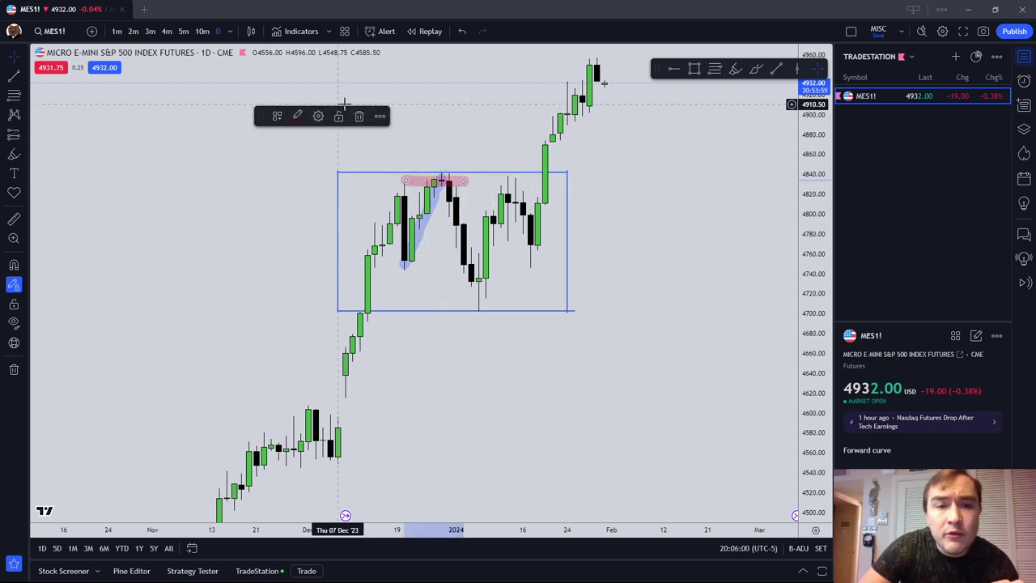
left_click(360, 116)
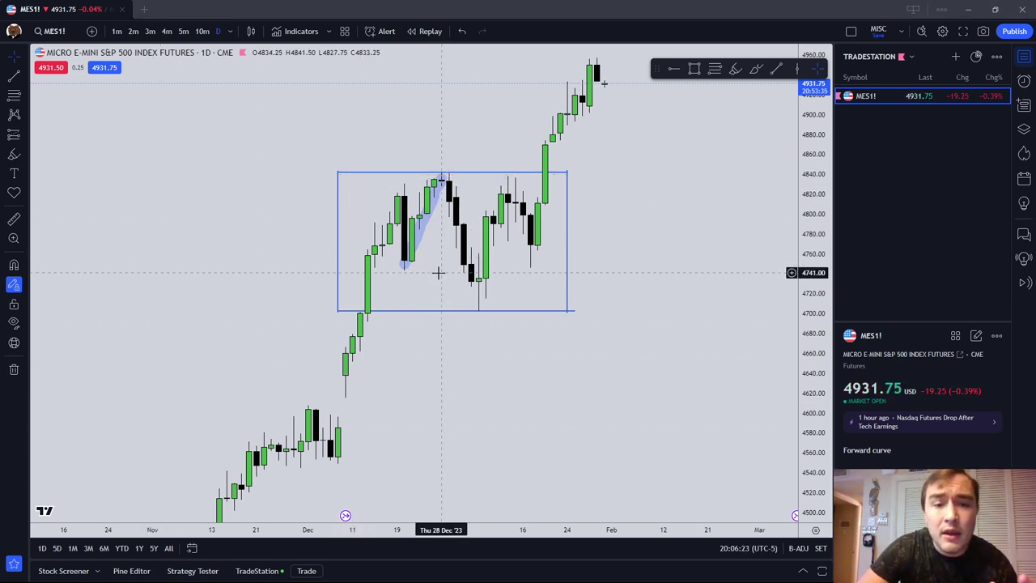
Step: Highlight the area below the 20 December low with two horizontal blue strokes at about 4740 and 4725
left_click(17, 156)
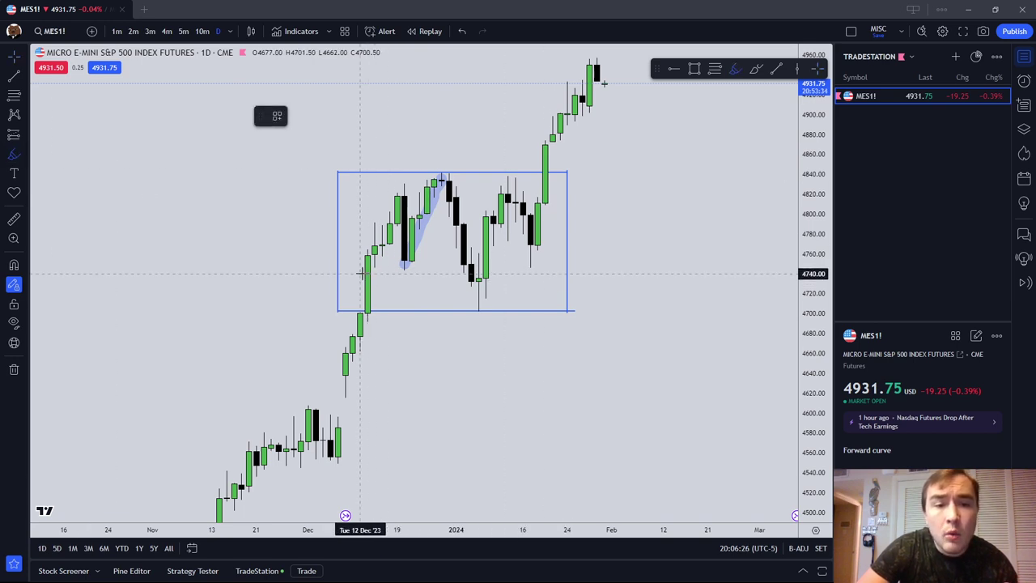
mouse_move(363, 275)
left_mouse_down()
mouse_move(458, 278)
mouse_move(362, 285)
mouse_move(468, 284)
left_mouse_up()
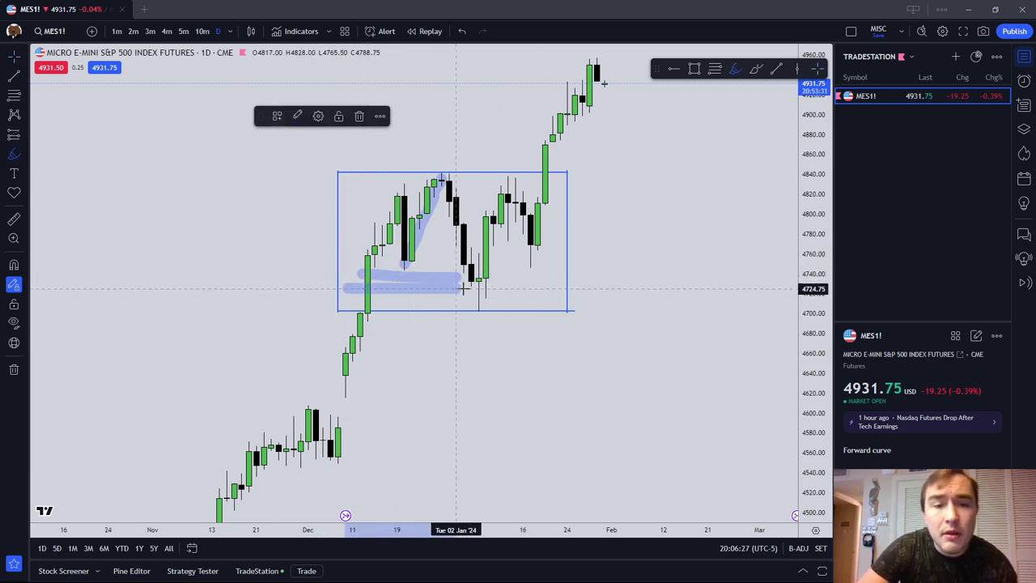
Step: Recolour the two horizontal highlight strokes below the 20 December low from blue to green
left_click(439, 283)
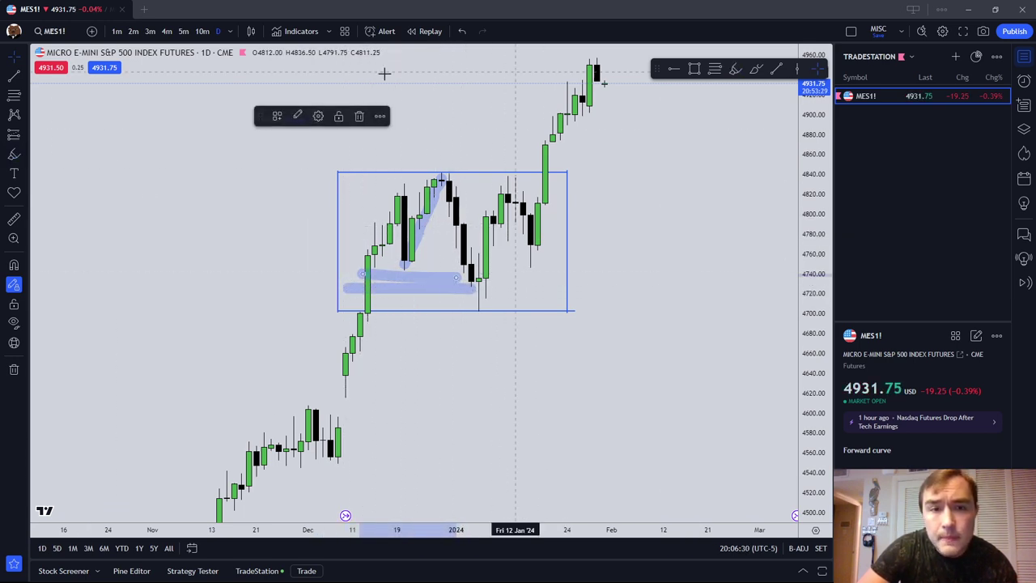
left_click(298, 116)
left_click(338, 167)
left_click(386, 291)
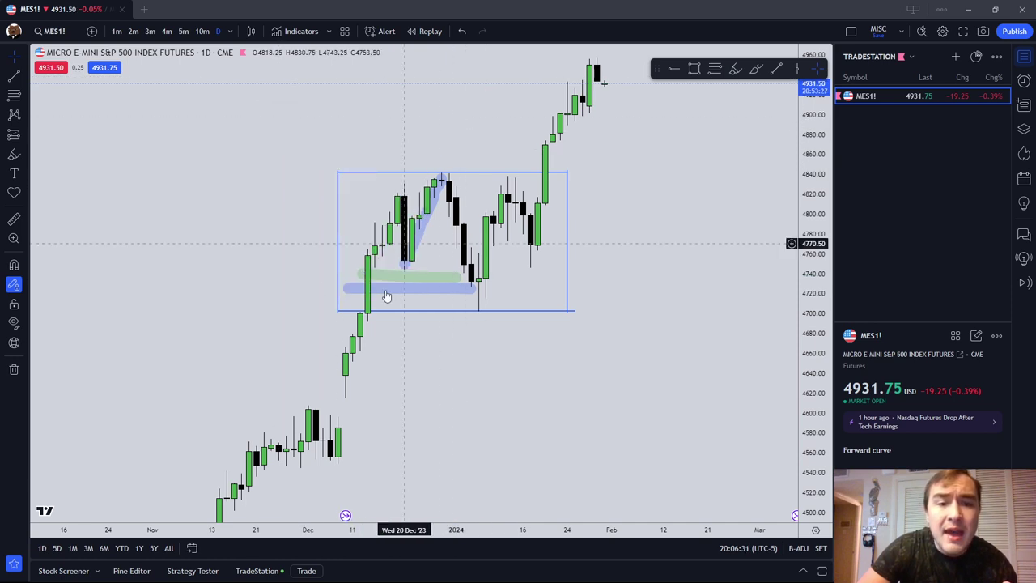
left_click(296, 117)
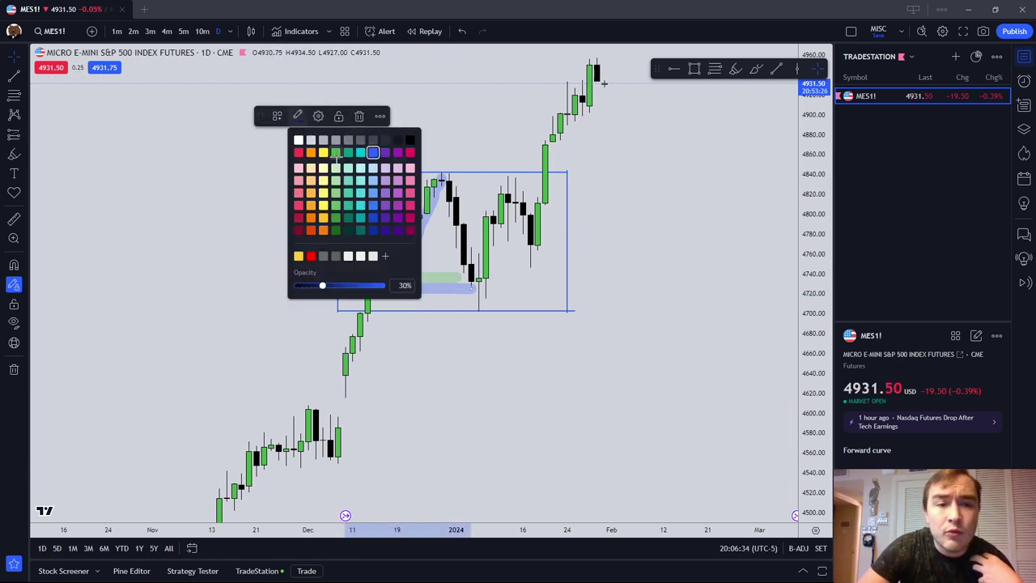
left_click(335, 164)
right_click(456, 123)
key("Escape")
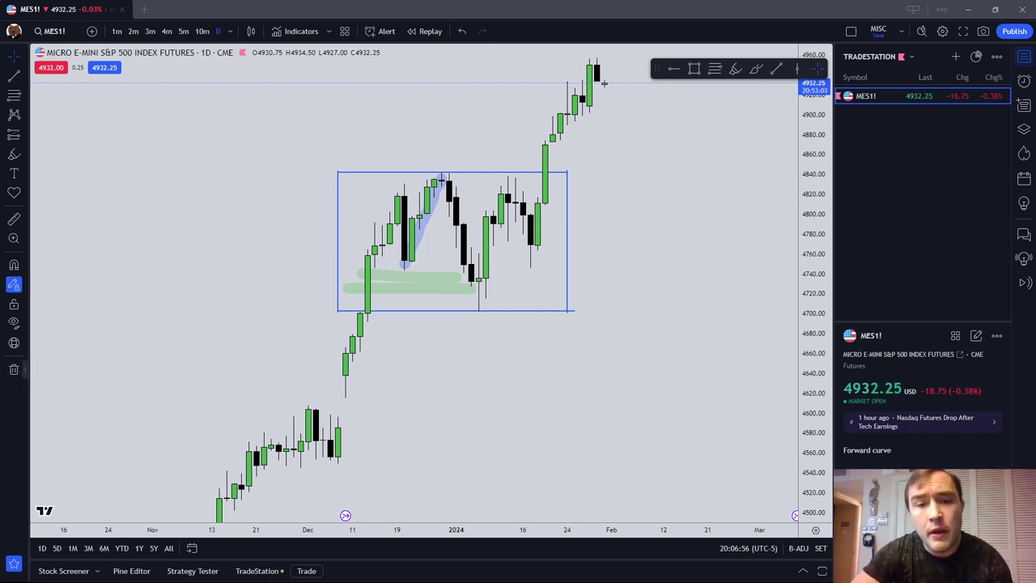
Step: Delete both green highlight strokes and the blue highlight over the late-December rally
left_click_drag(665, 307, 646, 314)
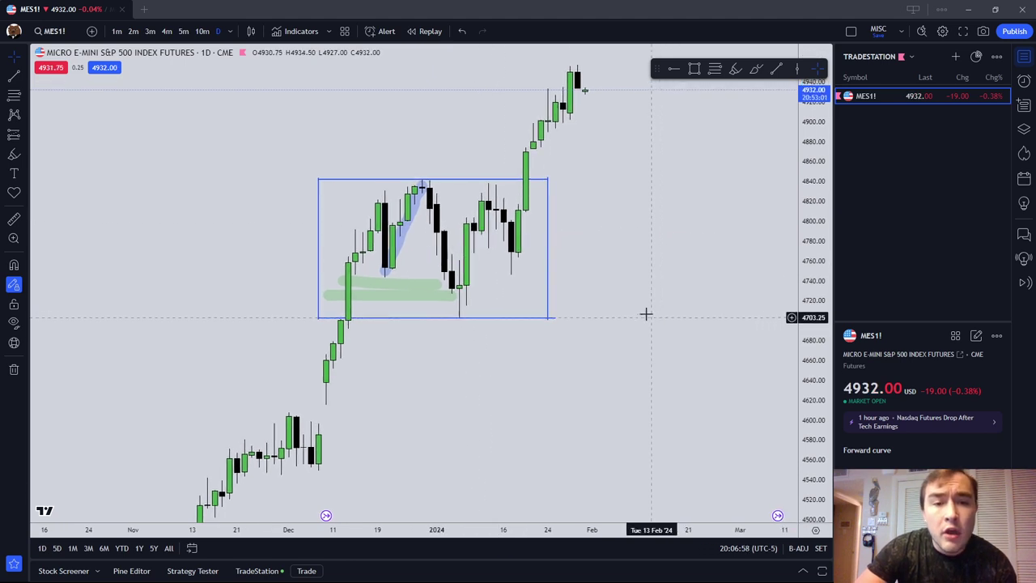
left_click(397, 286)
left_click(362, 118)
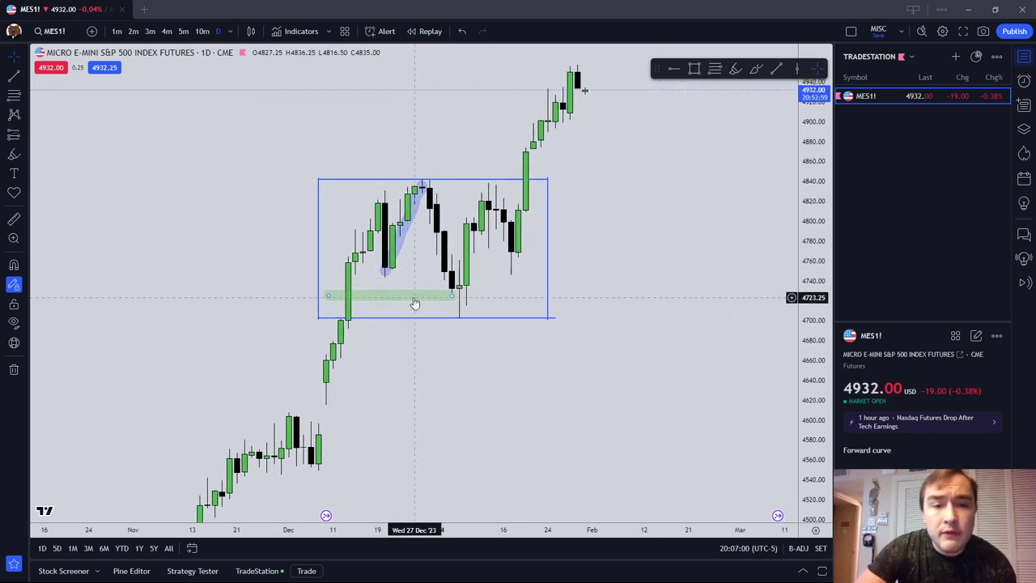
left_click(414, 302)
left_click(359, 115)
left_click(421, 196)
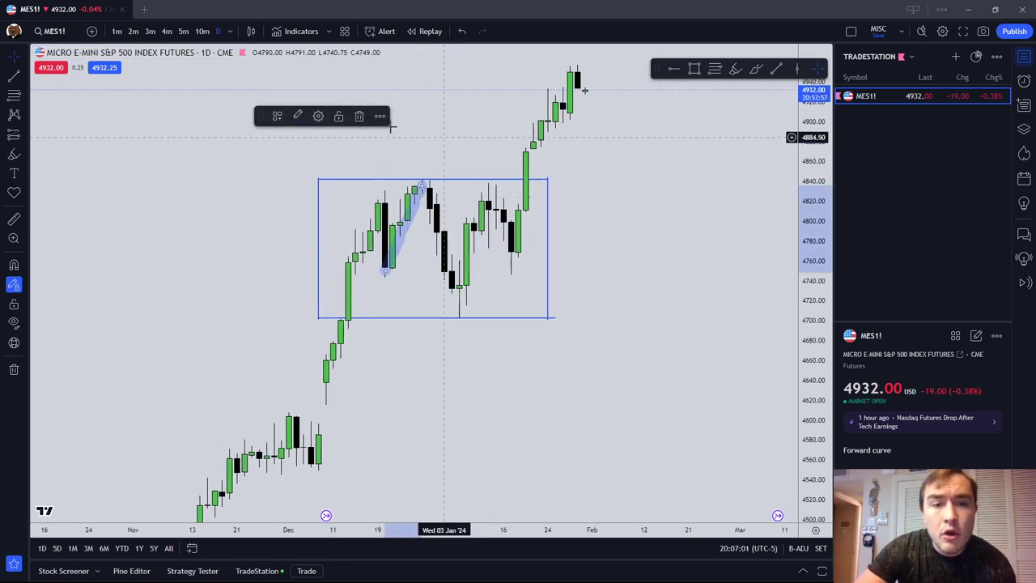
left_click(359, 116)
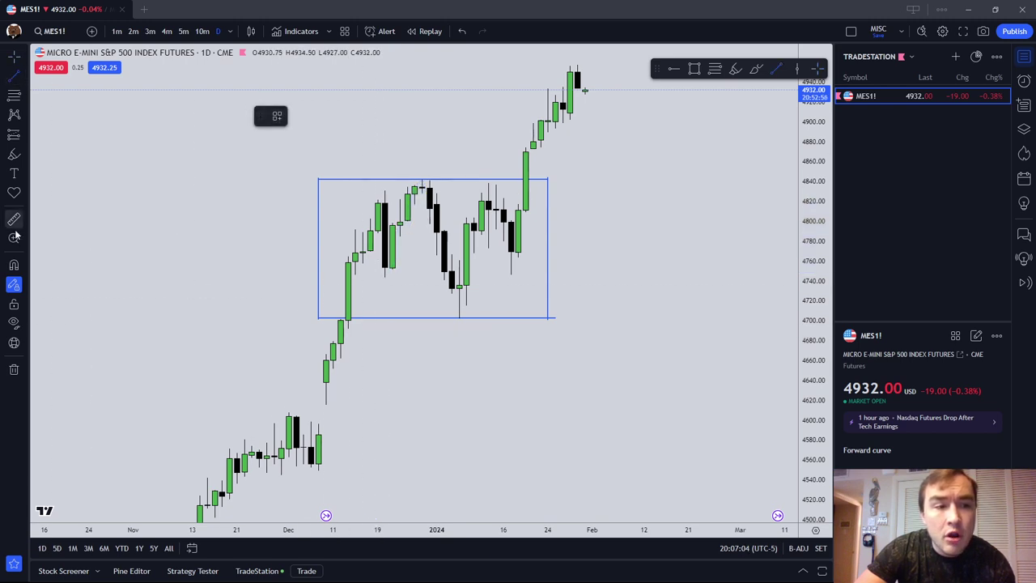
Step: With magnet snapping on, draw horizontal lines at 4746.25 from 14 December to 8 January and 4701.50 from 12 December to 11 January; delete the box's lower edge
left_click(13, 264)
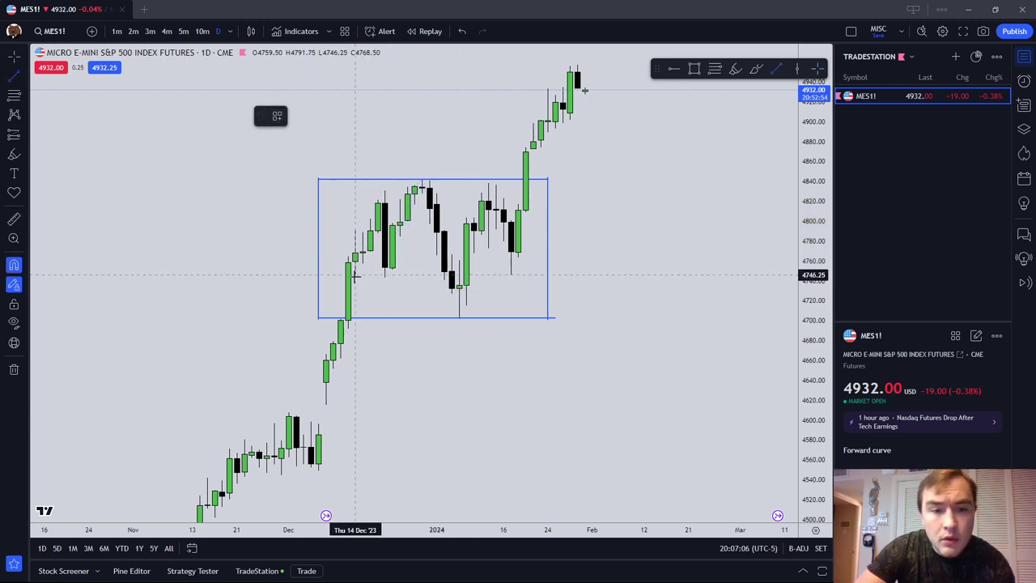
left_click_drag(354, 275, 466, 275)
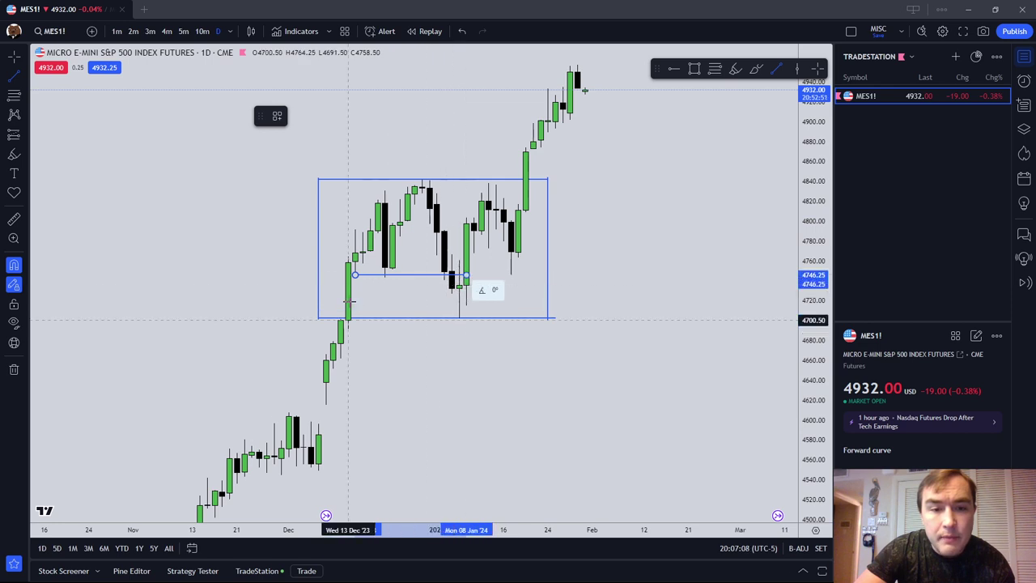
left_click(339, 309)
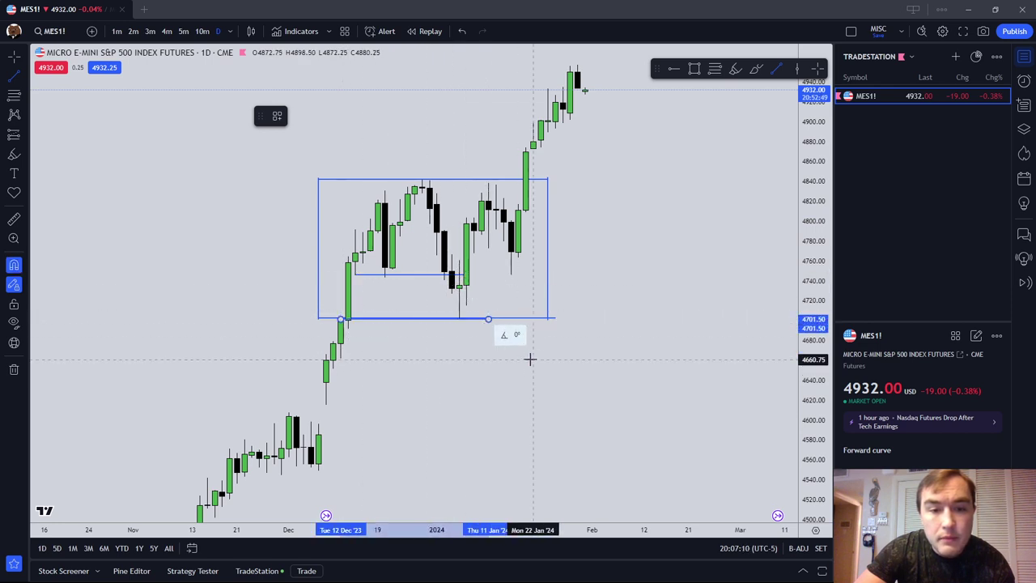
left_click(525, 321)
left_click(441, 117)
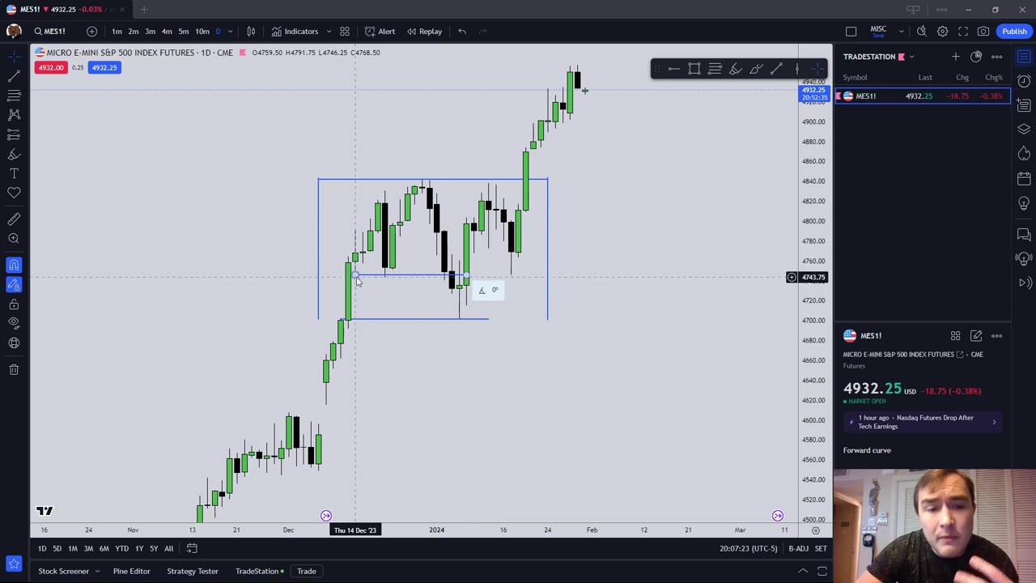
Step: Highlight the rally from the 8 December low up to the 19 December high and colour the stroke blue
left_click(735, 69)
left_click_drag(322, 400, 340, 344)
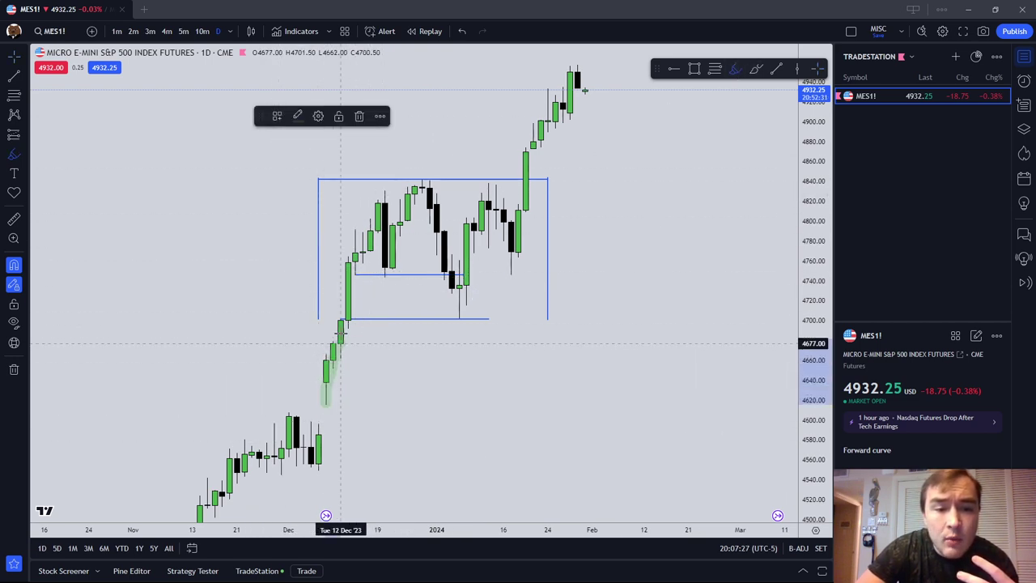
left_click(297, 116)
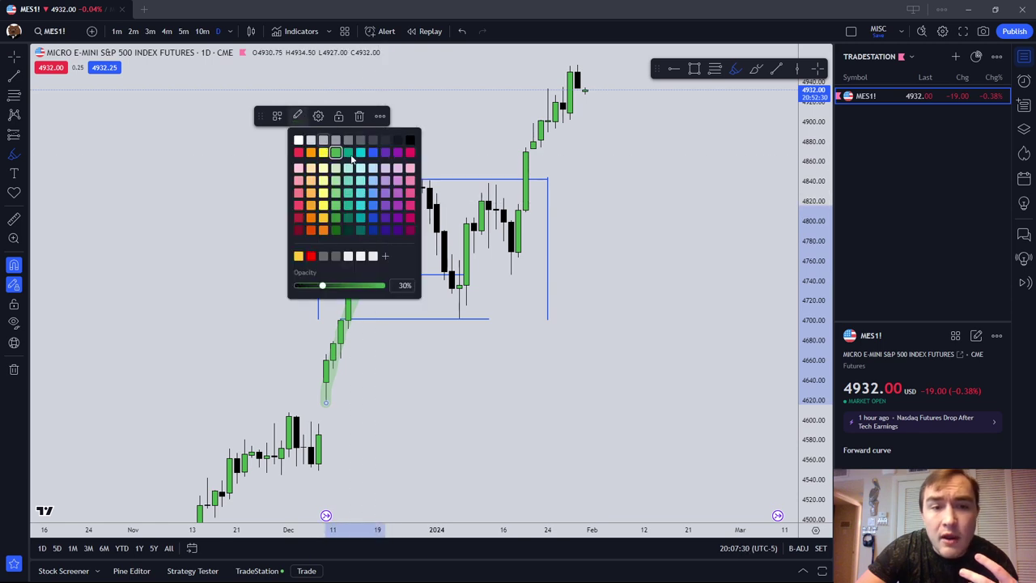
left_click(385, 153)
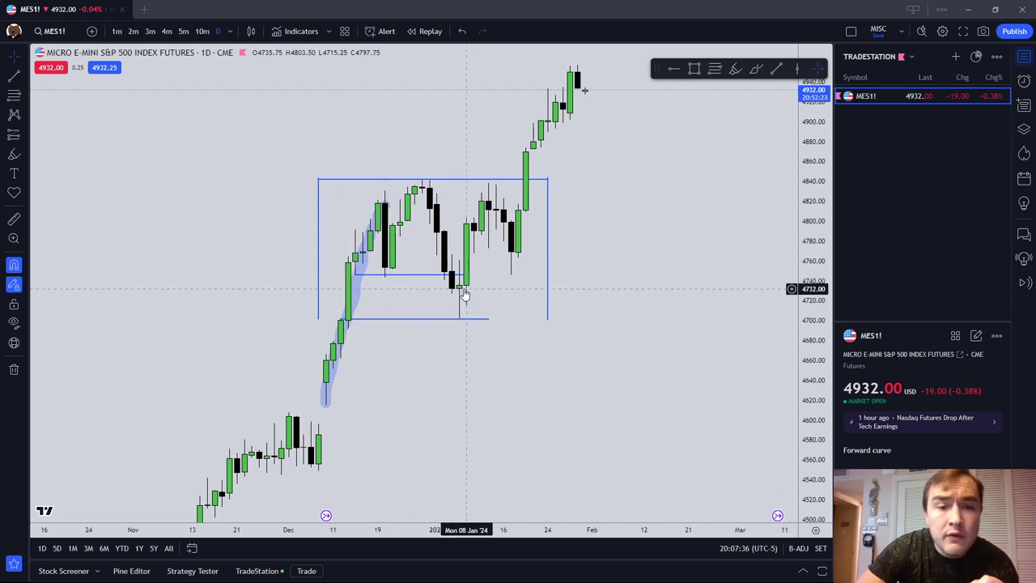
Step: Place a Fib retracement from the 12 December high at 4701.50 to the 14 December low at 4746.25
left_click(12, 97)
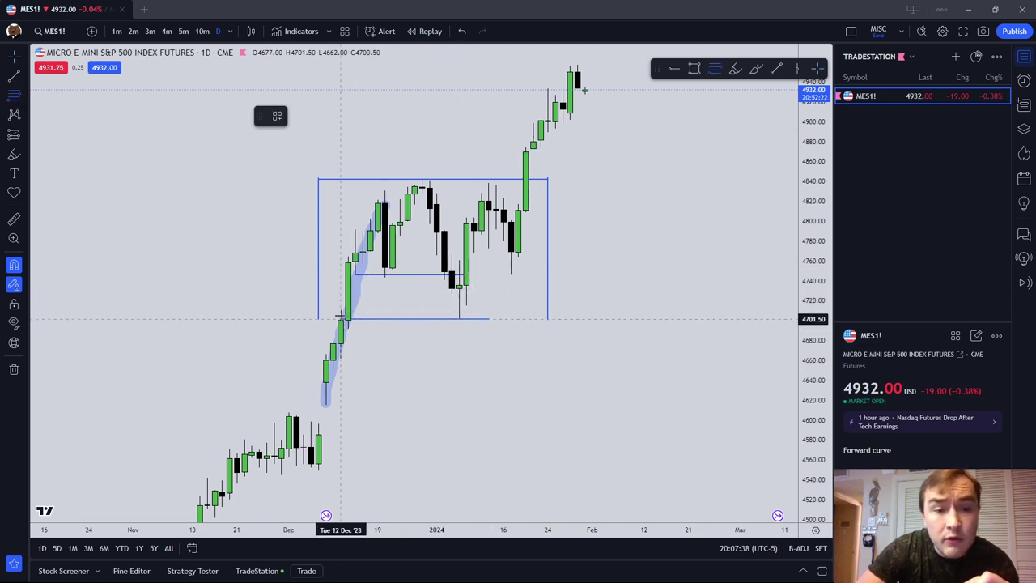
left_click_drag(340, 318, 354, 275)
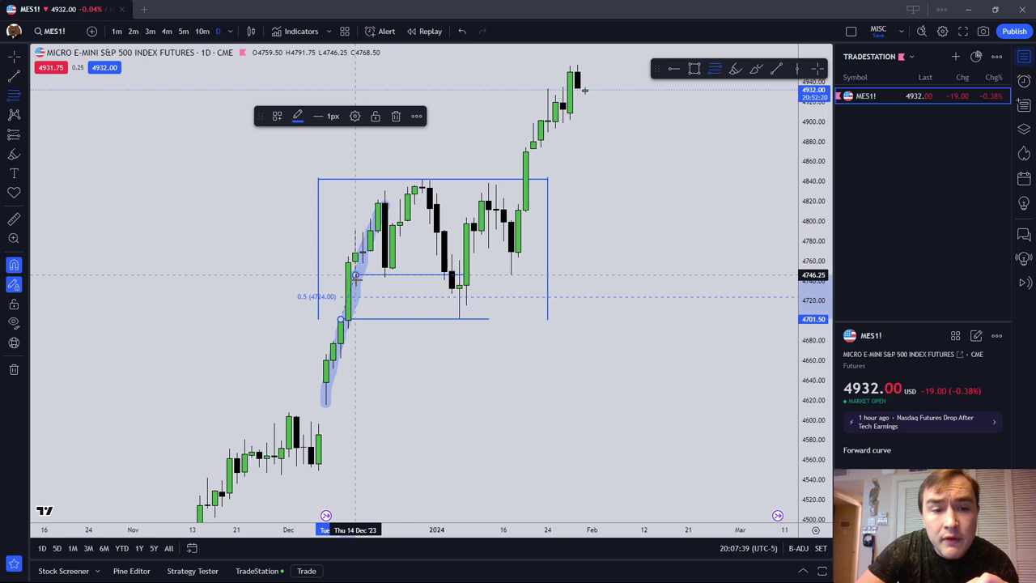
left_click(297, 116)
left_click(254, 177)
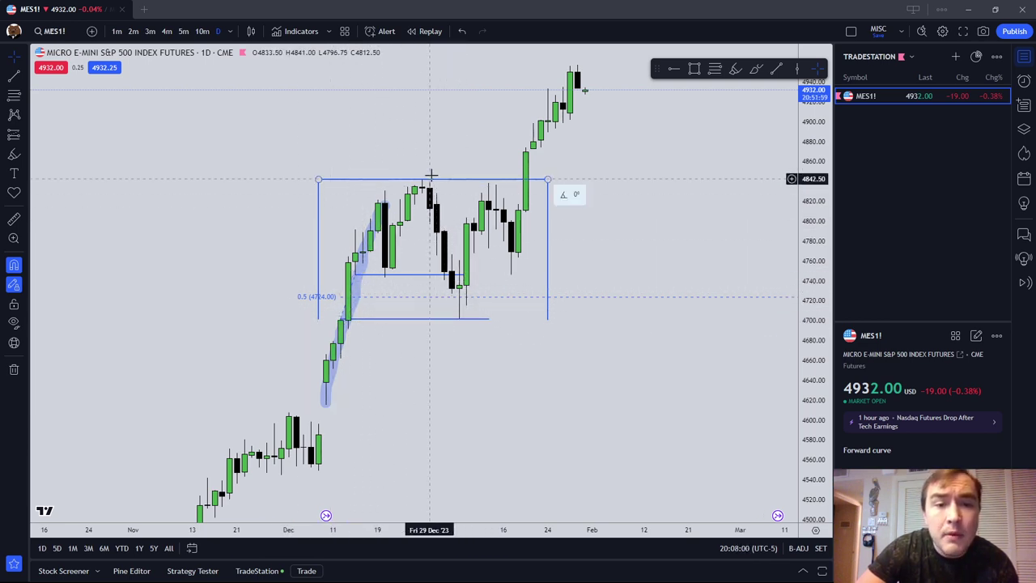
Step: With magnet snapping off, brush an arrow at about 4840 from about 12 January back to about 2 January
left_click(14, 154)
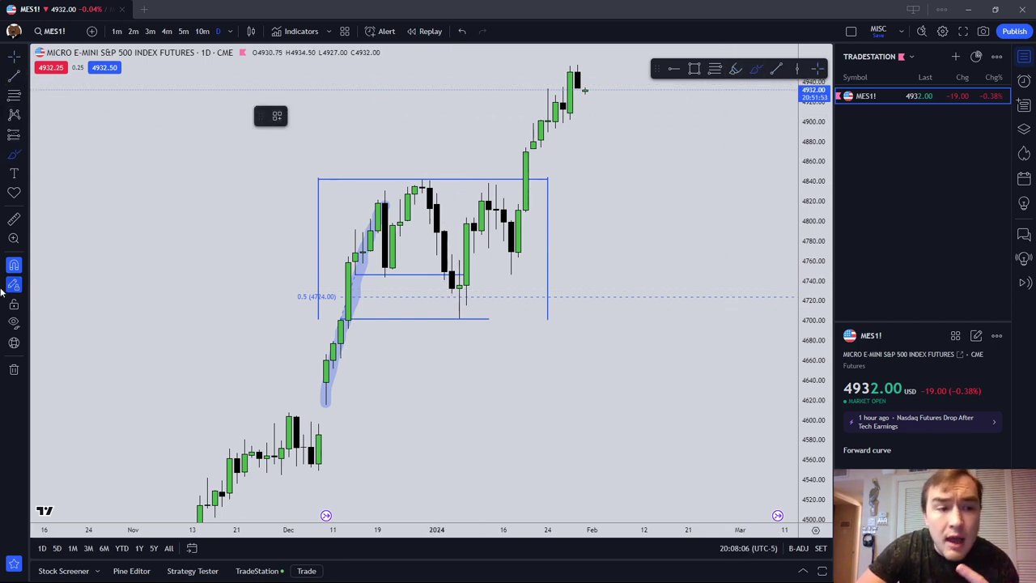
left_click(16, 265)
left_click_drag(495, 185, 438, 180)
left_click(436, 183)
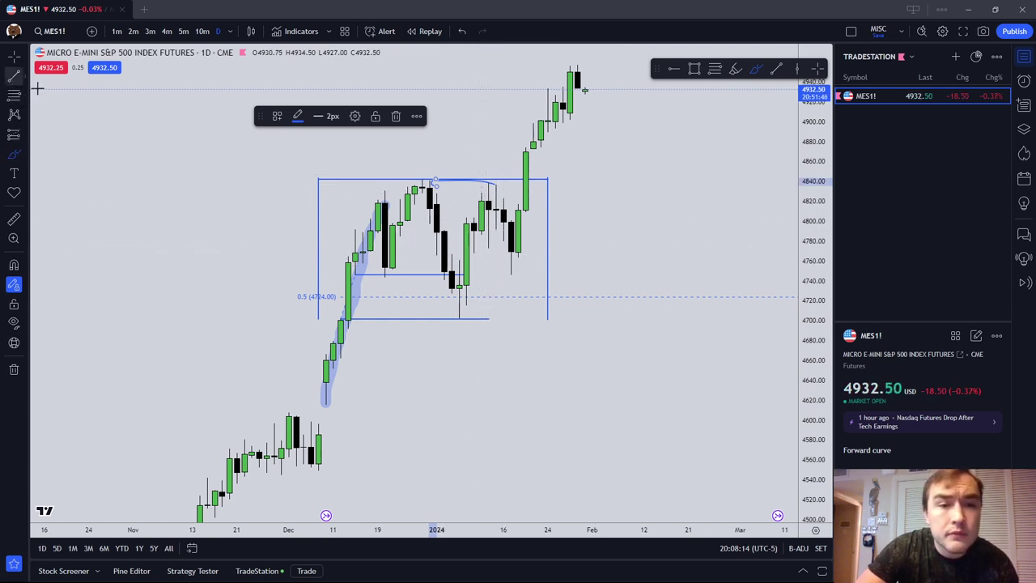
Step: Try two sloping trend lines, one from 4 to 11 January and one from 5 to 12 January
left_click(14, 77)
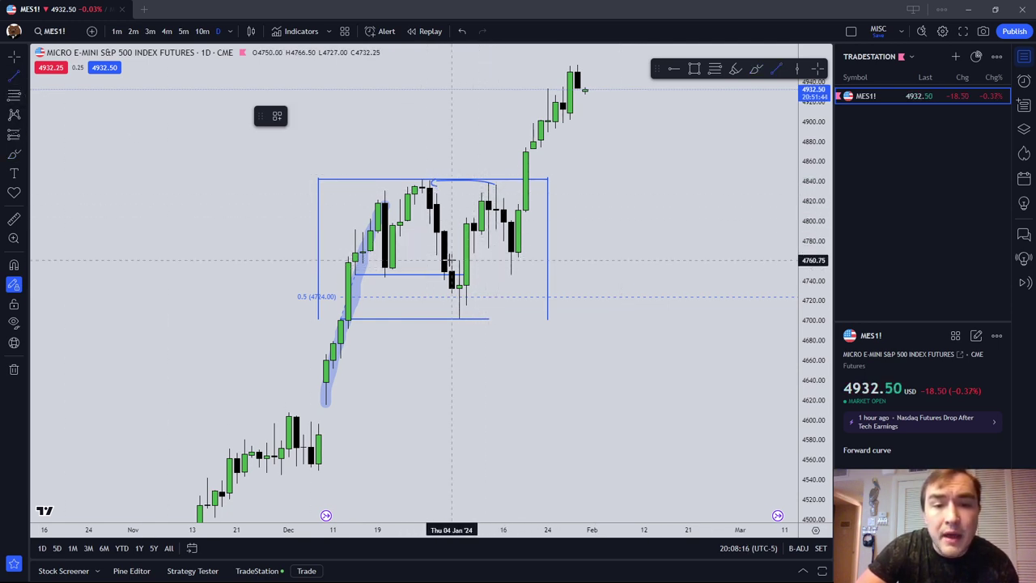
left_click(450, 260)
left_click(490, 189)
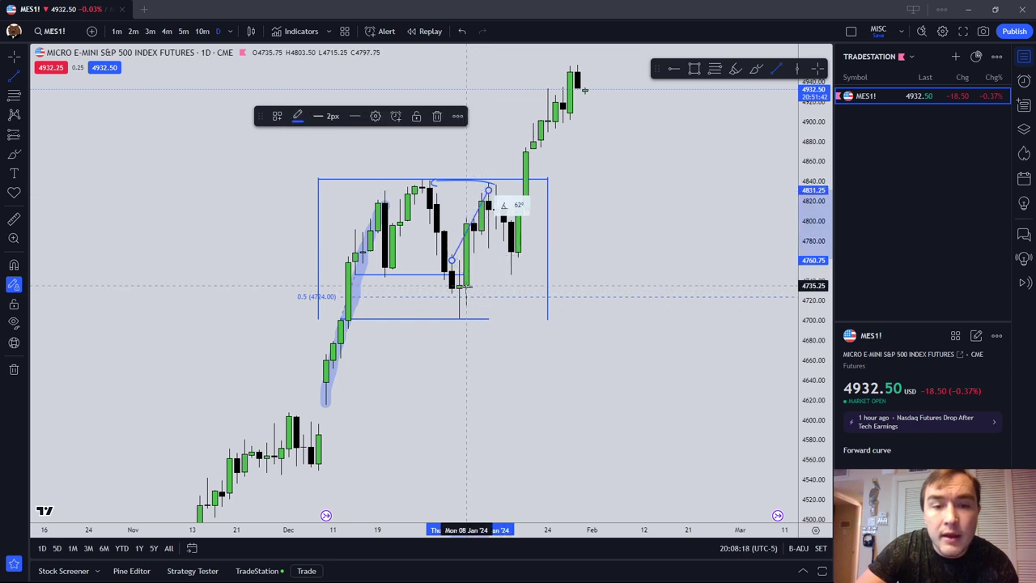
left_click(459, 295)
left_click(496, 197)
key("Escape")
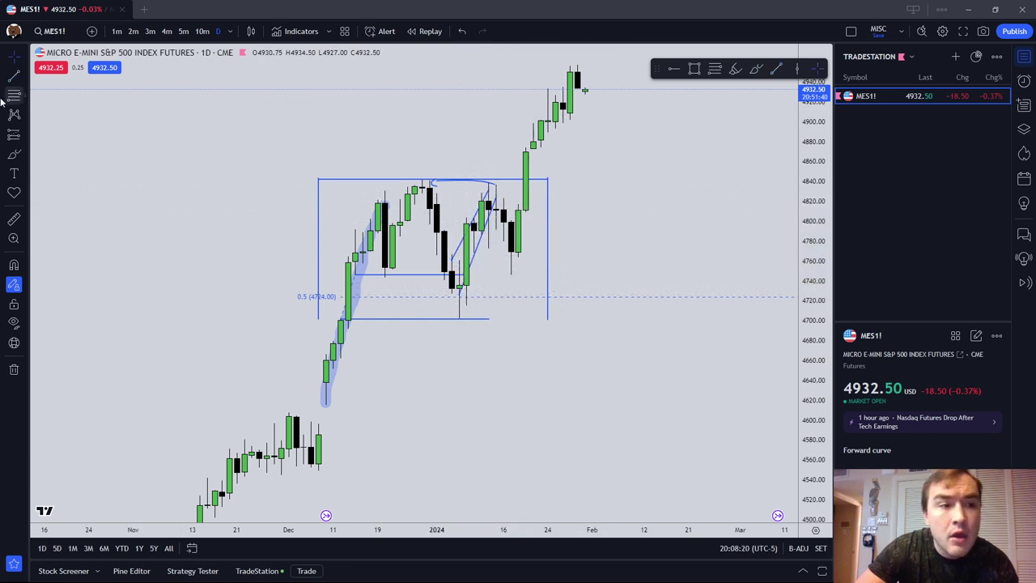
Step: Delete the two sloping trend lines along the early-January rally
left_click(486, 193)
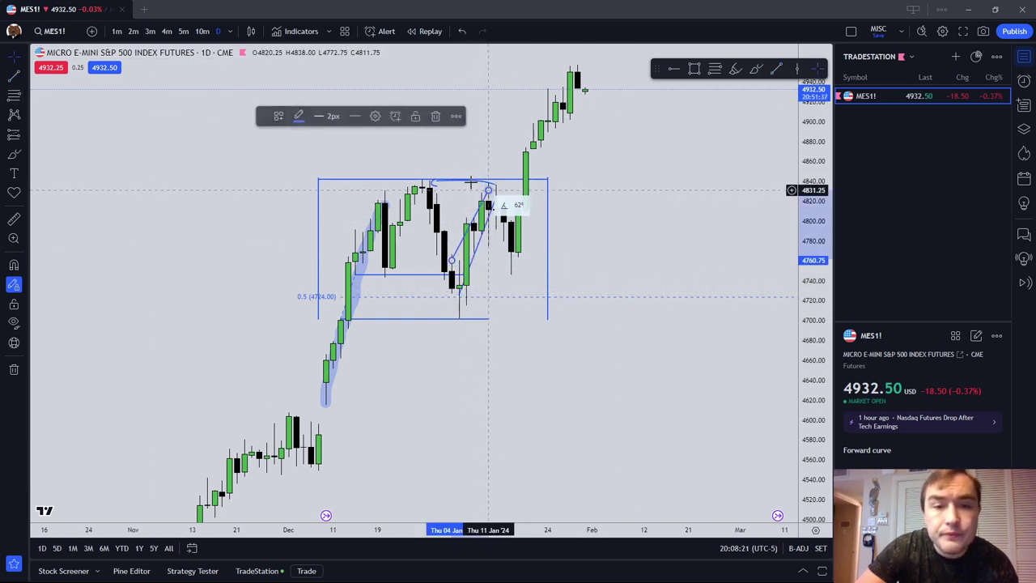
left_click(436, 117)
left_click(478, 258)
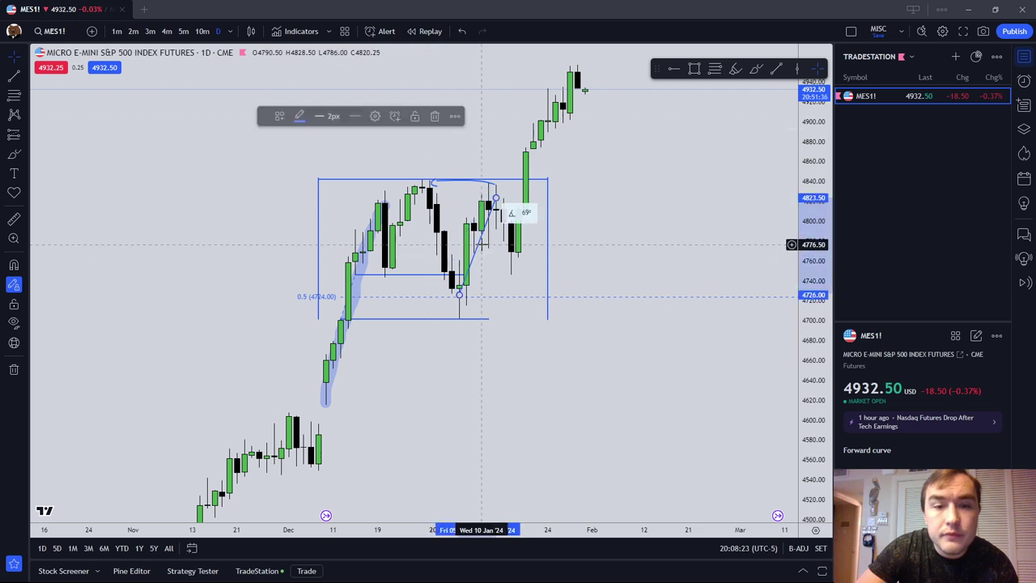
left_click(437, 116)
Step: With magnet snapping on, draw horizontal lines from the 5 January high at 4760.75 to 19 January and from the 9 January low to 22 January
left_click(14, 264)
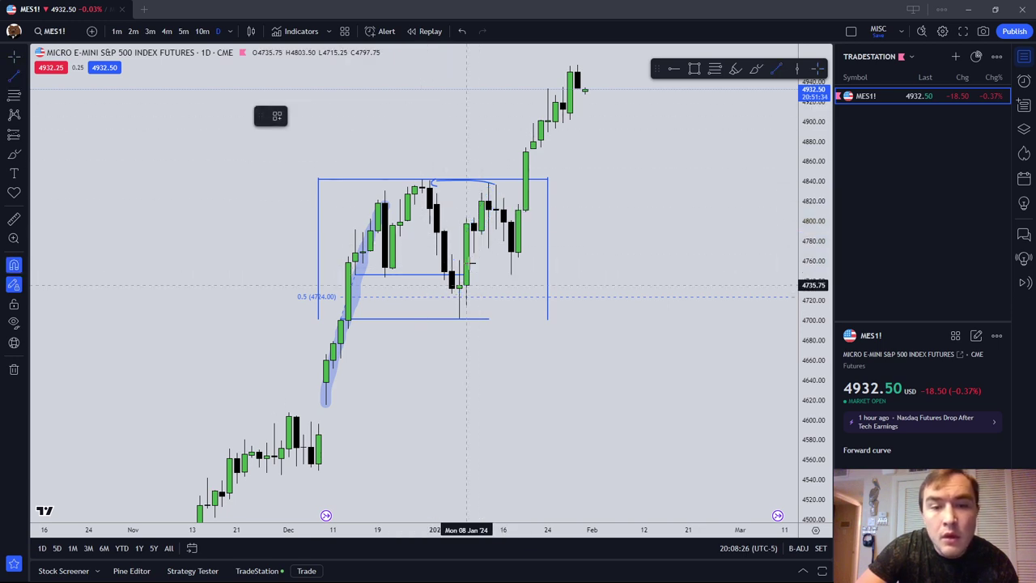
left_click(458, 258)
left_click(525, 261, "shift")
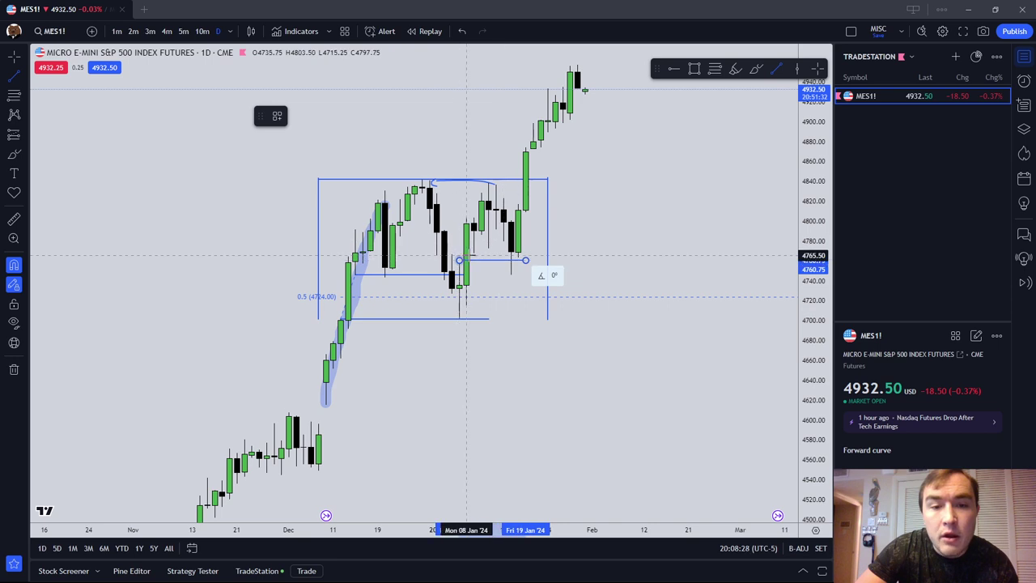
left_click(473, 255)
left_click(533, 253, "shift")
key("Escape")
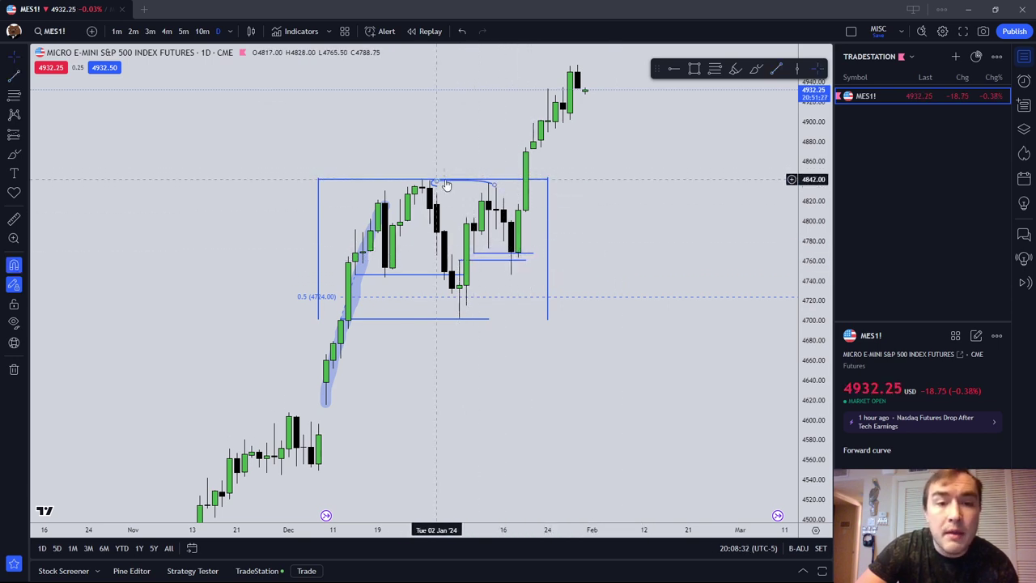
Step: Remove all drawings from the chart
right_click(472, 161)
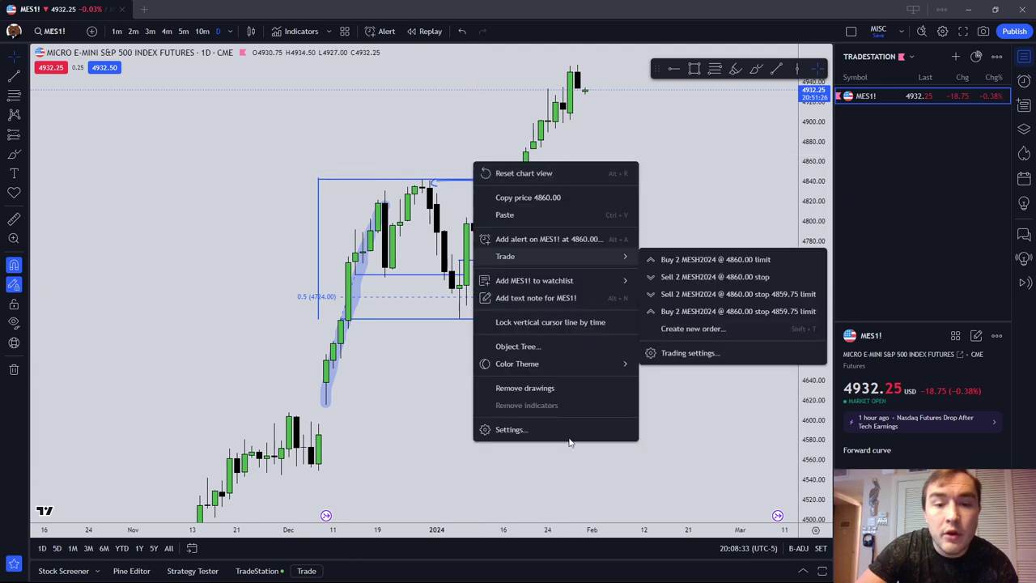
left_click(539, 387)
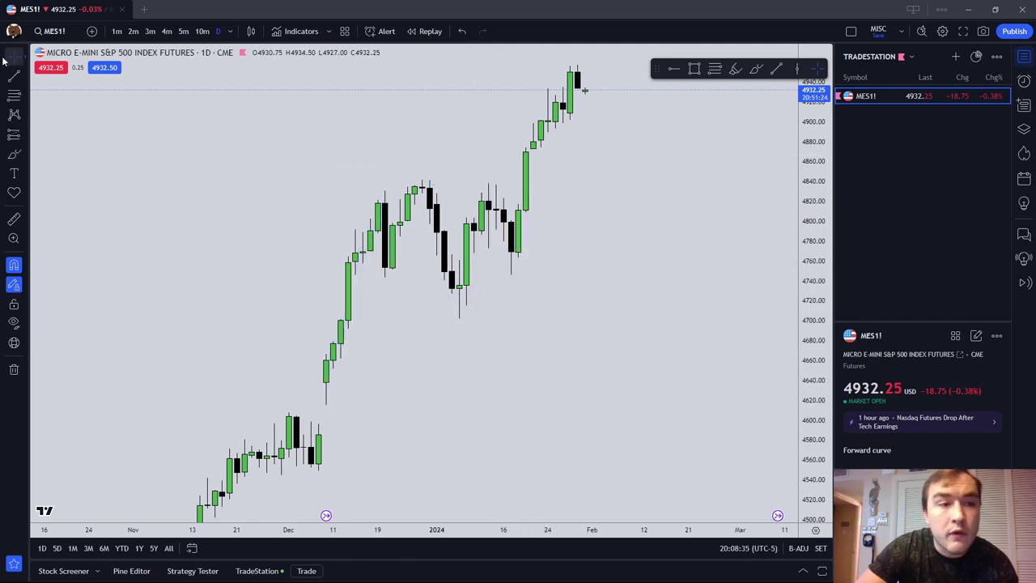
Step: Draw a horizontal line at 4841.50 from the 28 December high to 29 January and apply the BUYSIDE LIQUIDITY template
left_click(422, 172)
left_click(569, 180)
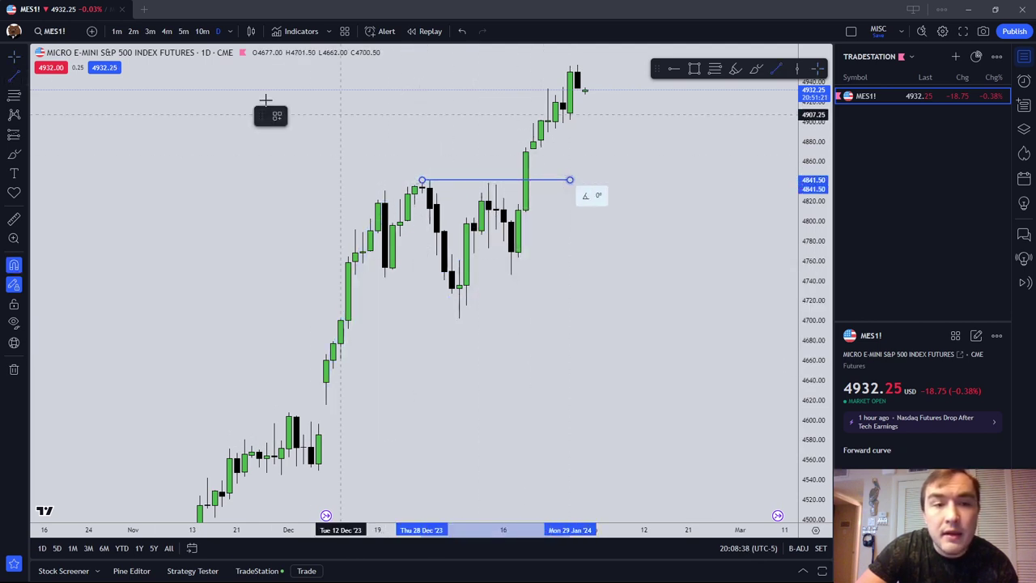
left_click(277, 116)
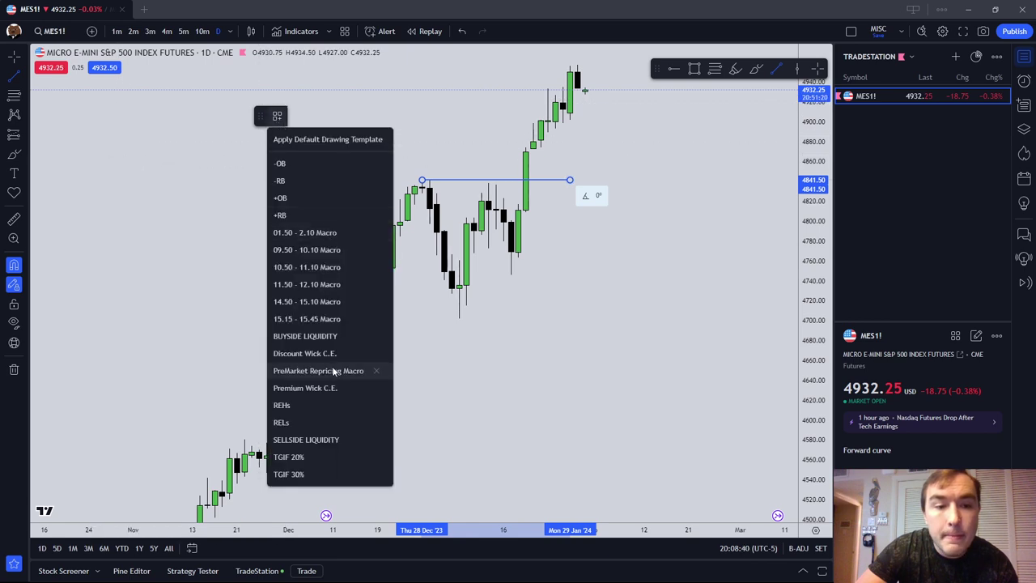
left_click(307, 339)
key("Escape")
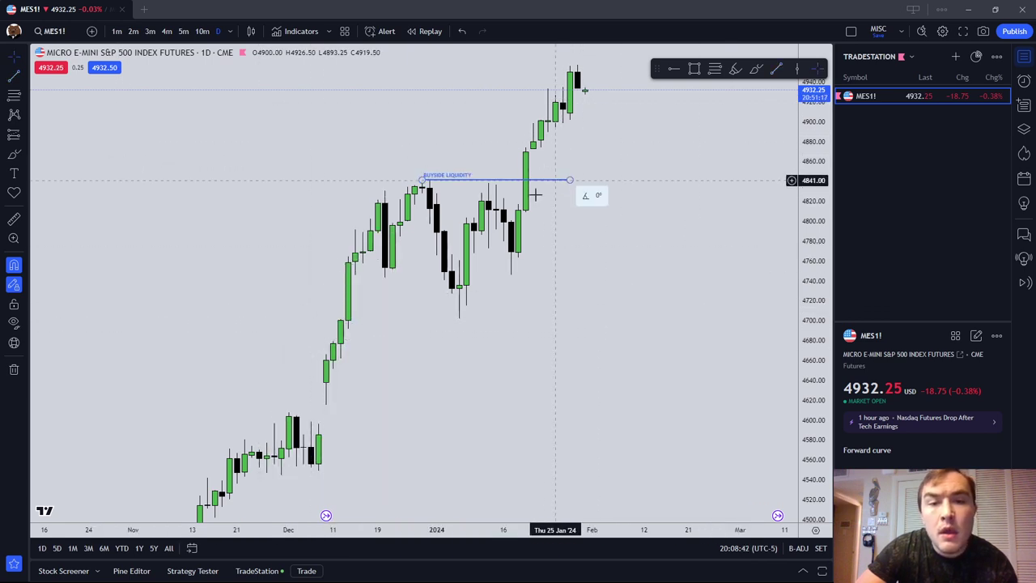
Step: Delete the buyside liquidity line above the December–January highs
left_click_drag(621, 166, 557, 218)
left_click(14, 75)
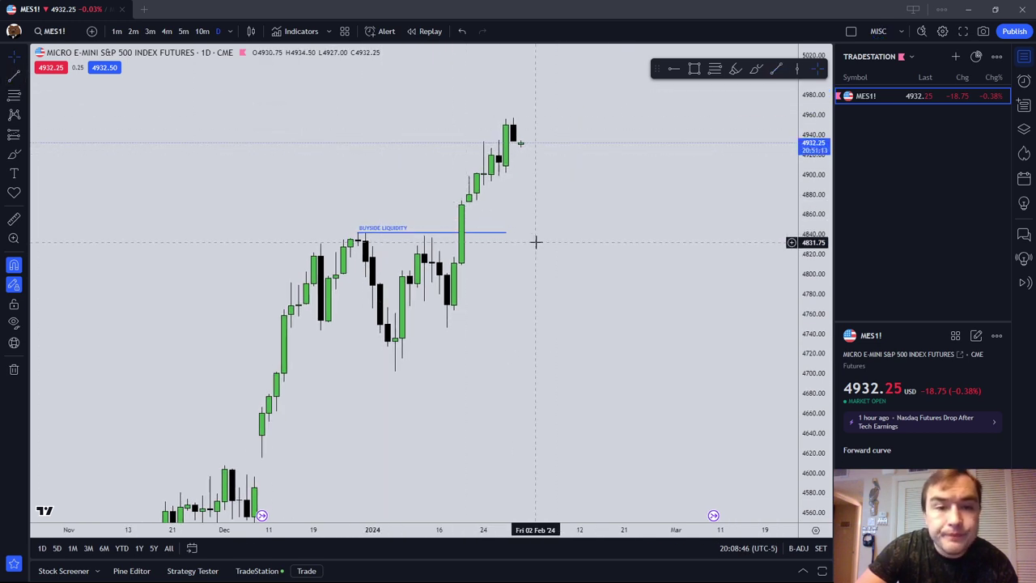
left_click(434, 233)
left_click(437, 115)
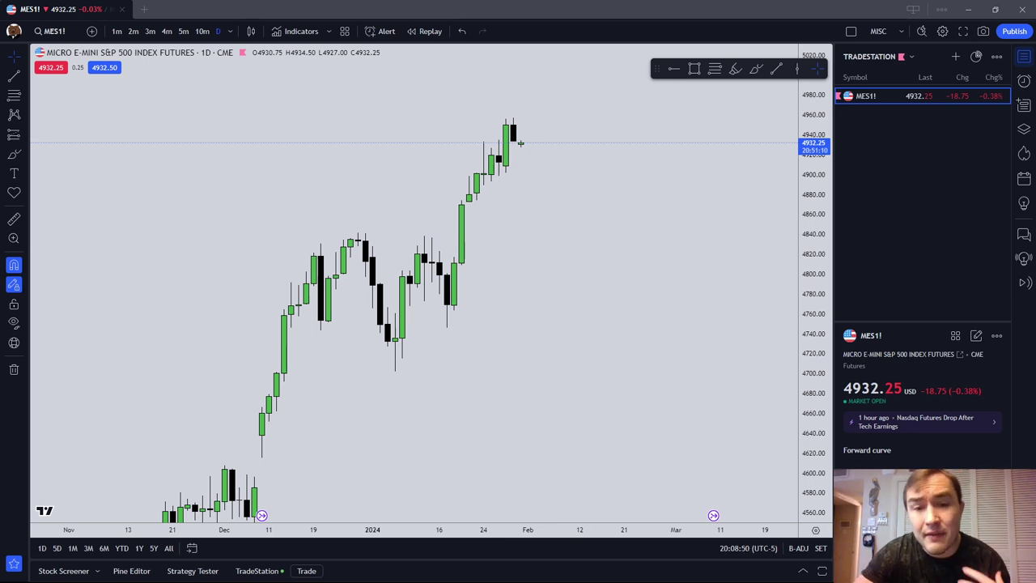
Step: Switch the MES1! chart to the 1-hour interval, framing late-January price action
left_click(219, 32)
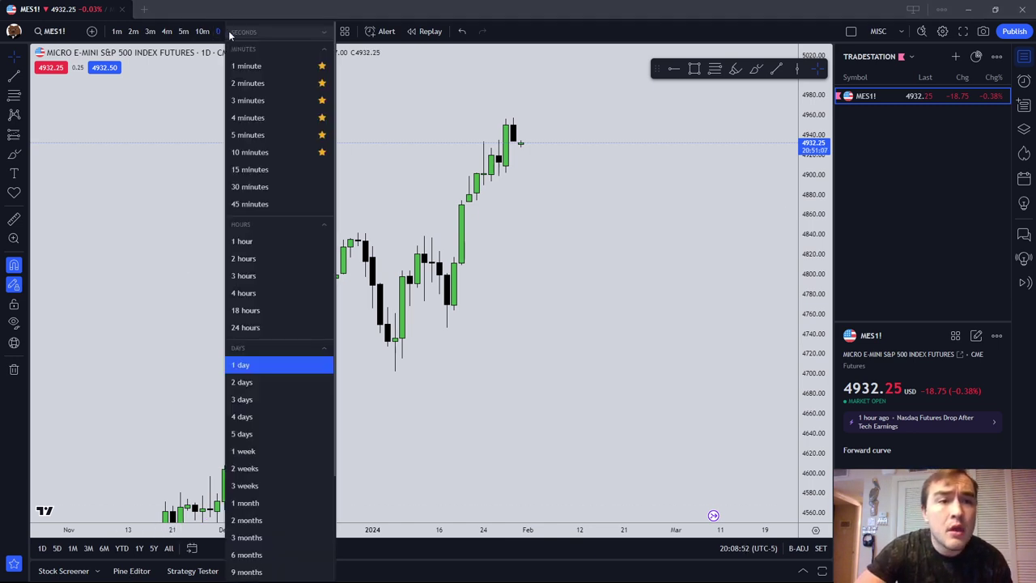
left_click(256, 242)
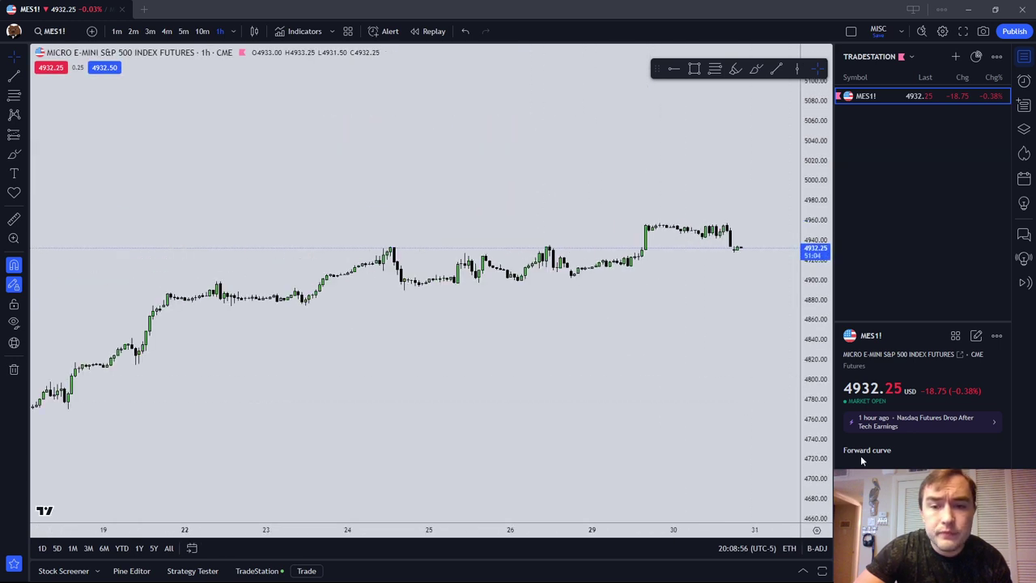
scroll(666, 289, "up", 4)
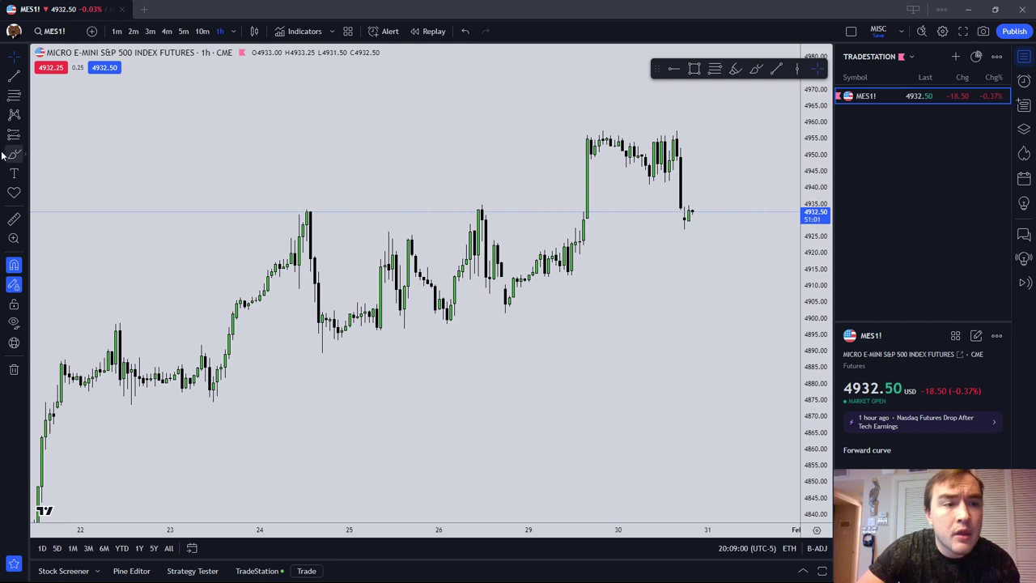
Step: Highlight the rally from the 23 January low to the 24 January high with a freehand Highlighter stroke
left_click(738, 71)
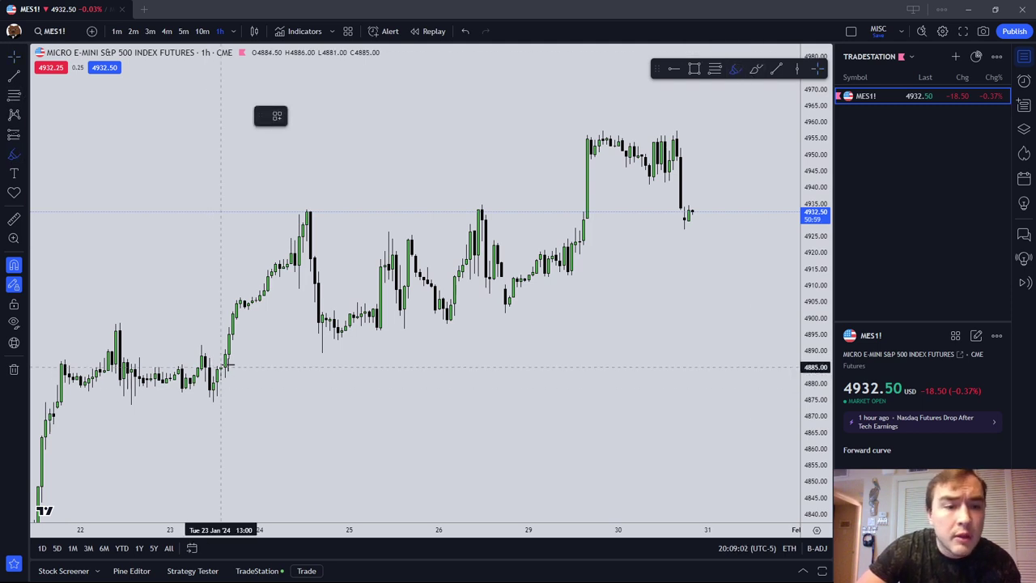
scroll(223, 365, "down", 1)
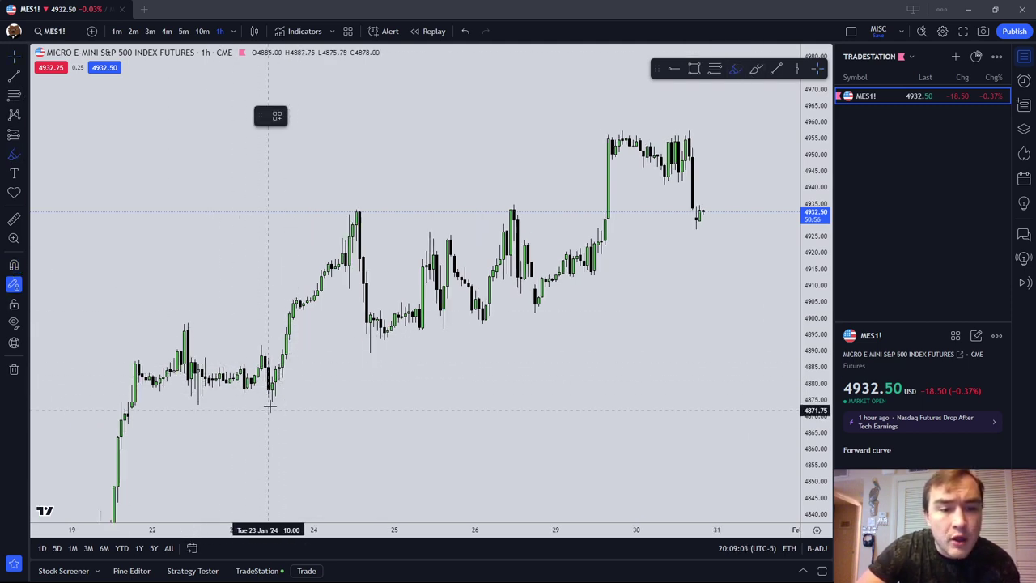
mouse_move(271, 402)
left_mouse_down()
mouse_move(323, 277)
mouse_move(367, 209)
left_mouse_up()
key("Escape")
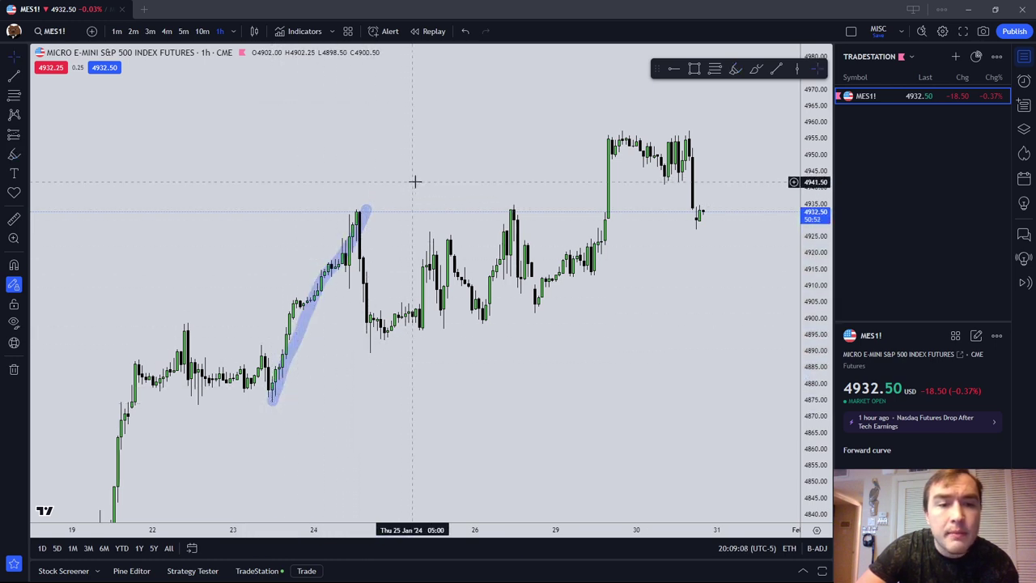
Step: Brush a freehand rising wave with three peaks below the candles from about 24 to 31 January, and delete it
mouse_move(414, 181)
left_mouse_down()
mouse_move(451, 168)
mouse_move(429, 156)
left_mouse_up()
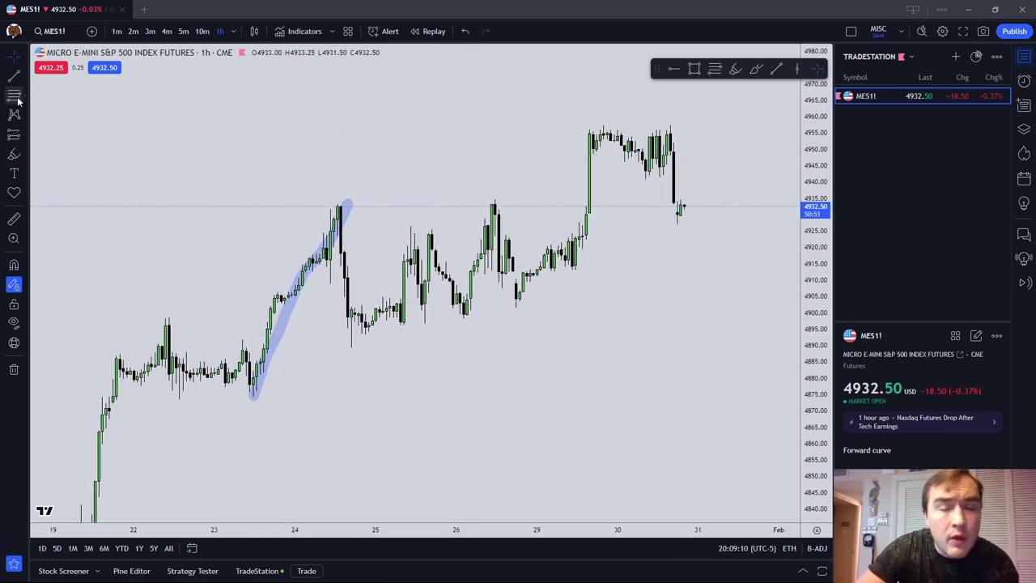
left_click(754, 70)
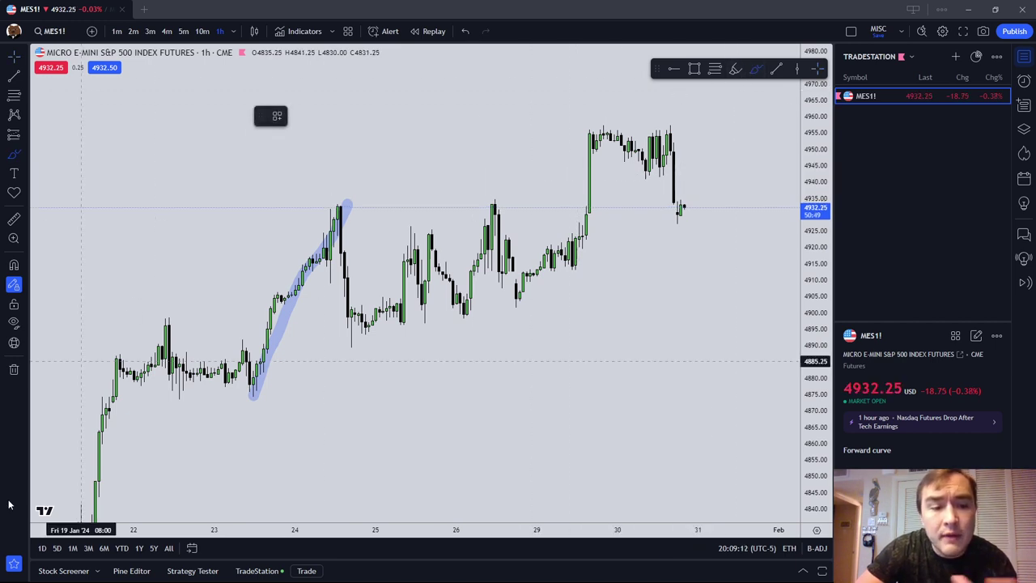
left_click(14, 279)
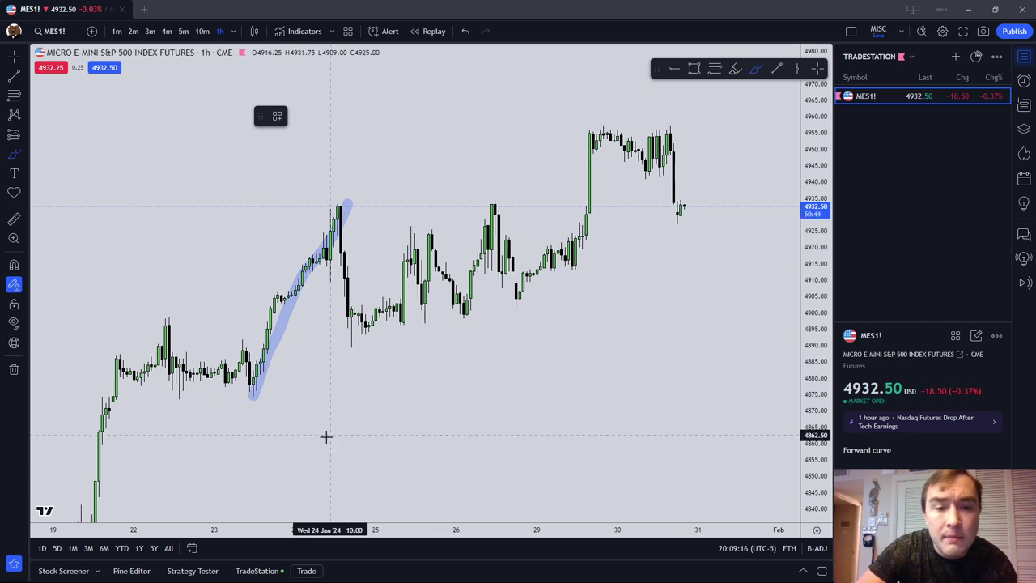
mouse_move(314, 446)
left_mouse_down()
mouse_move(383, 400)
mouse_move(433, 442)
mouse_move(520, 381)
mouse_move(569, 430)
mouse_move(669, 359)
mouse_move(736, 418)
mouse_move(743, 402)
left_mouse_up()
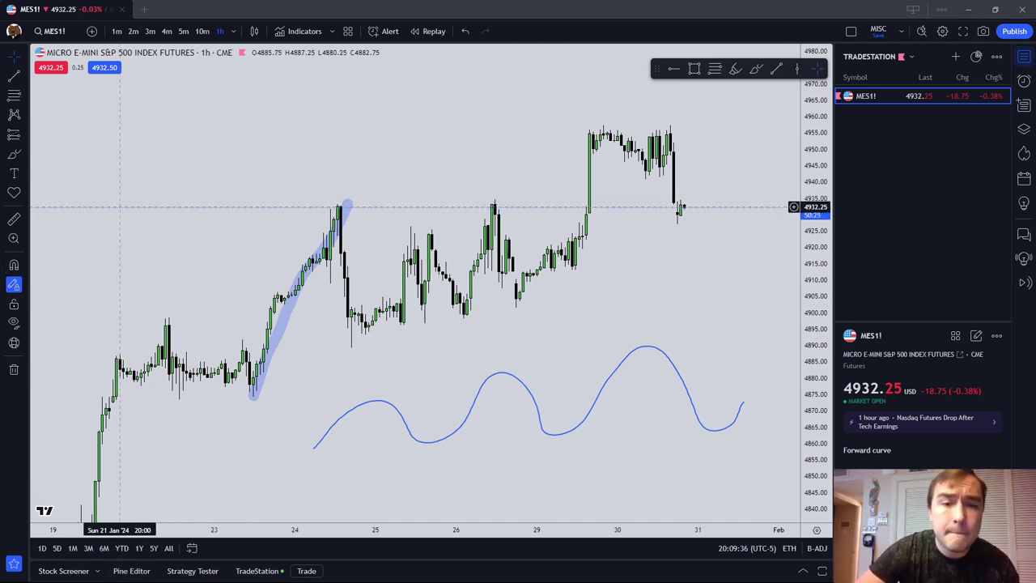
left_click(558, 431)
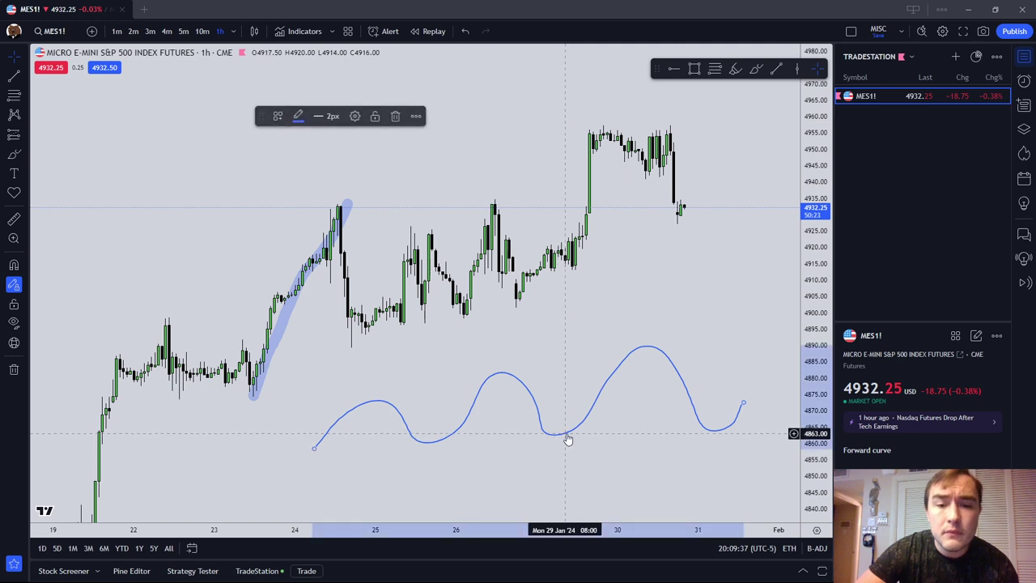
left_click(394, 112)
Step: Add the text "Buyside of the Curve" beside the highlighted rally, clear of its candles
left_click(267, 238)
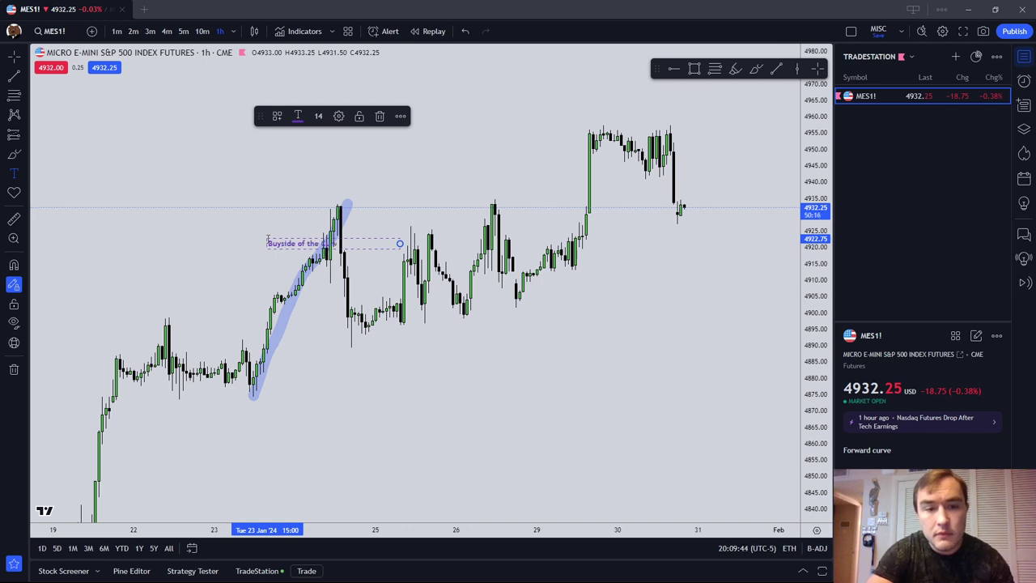
left_click(279, 261)
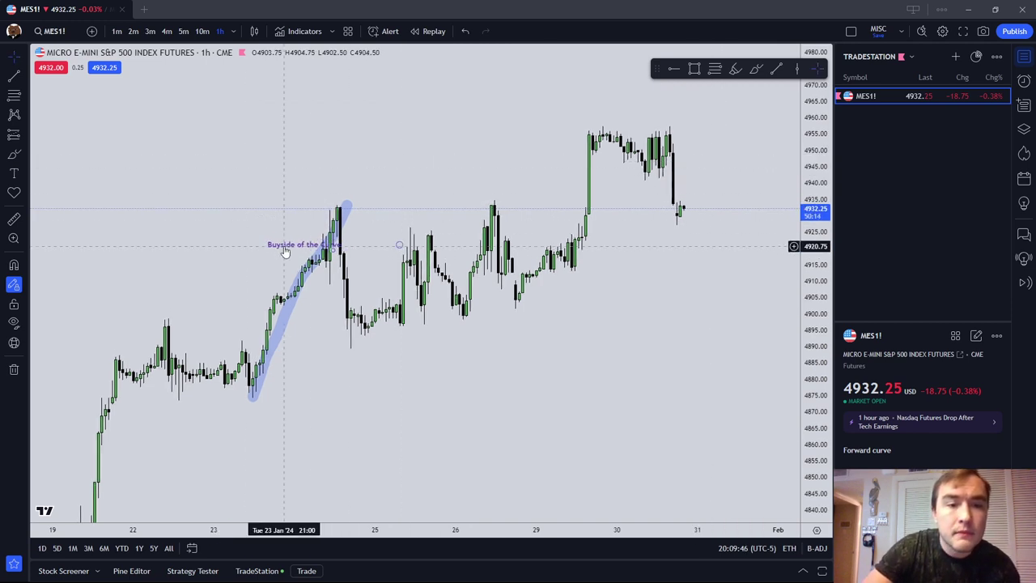
left_click_drag(285, 251, 223, 252)
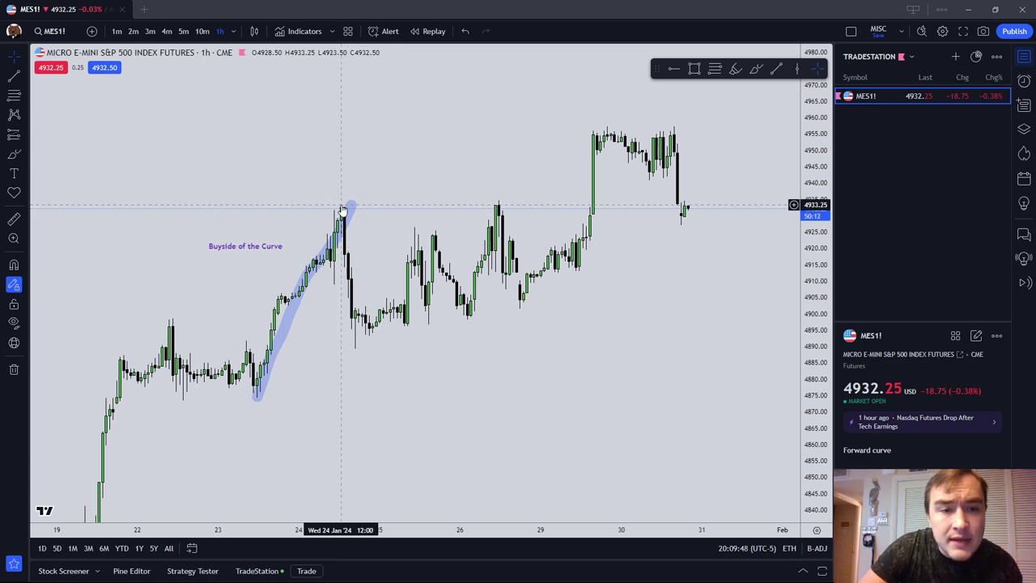
Step: With magnet snapping on, place a horizontal ray at the 24 January 12:00 high of 4933.25 and apply the Buyside Liquidity template
left_click(11, 78)
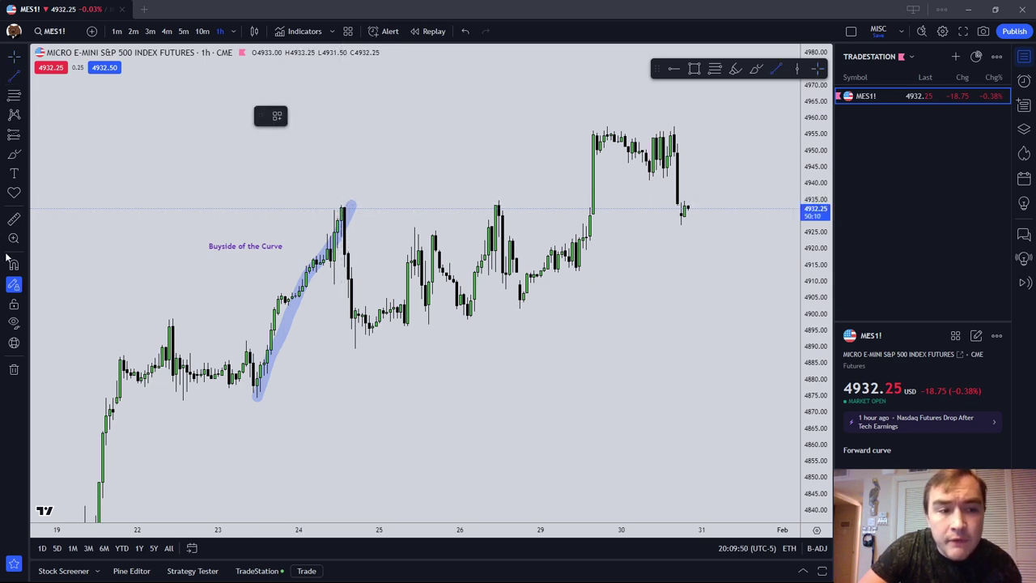
left_click(25, 153)
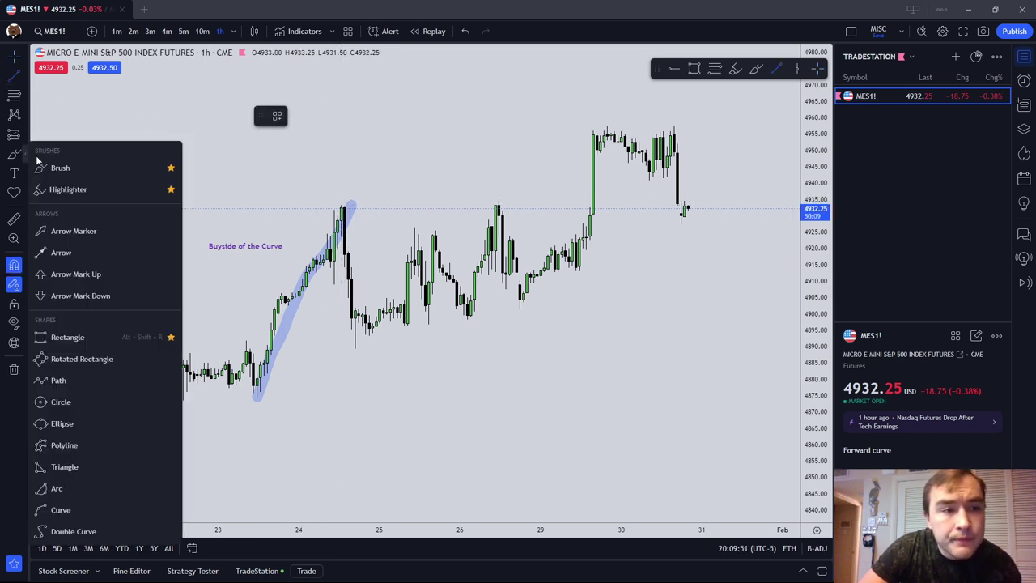
left_click(24, 97)
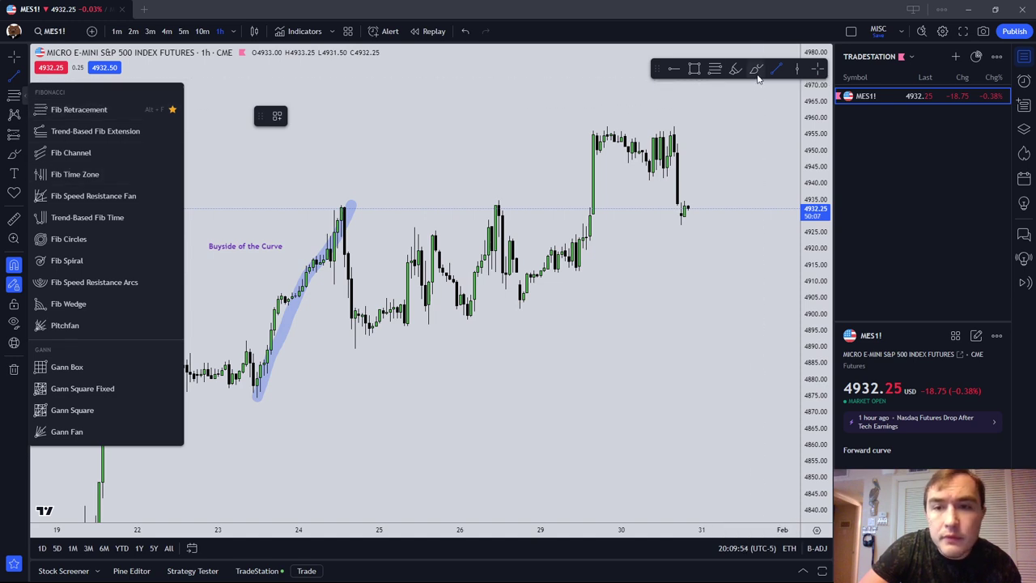
left_click(671, 68)
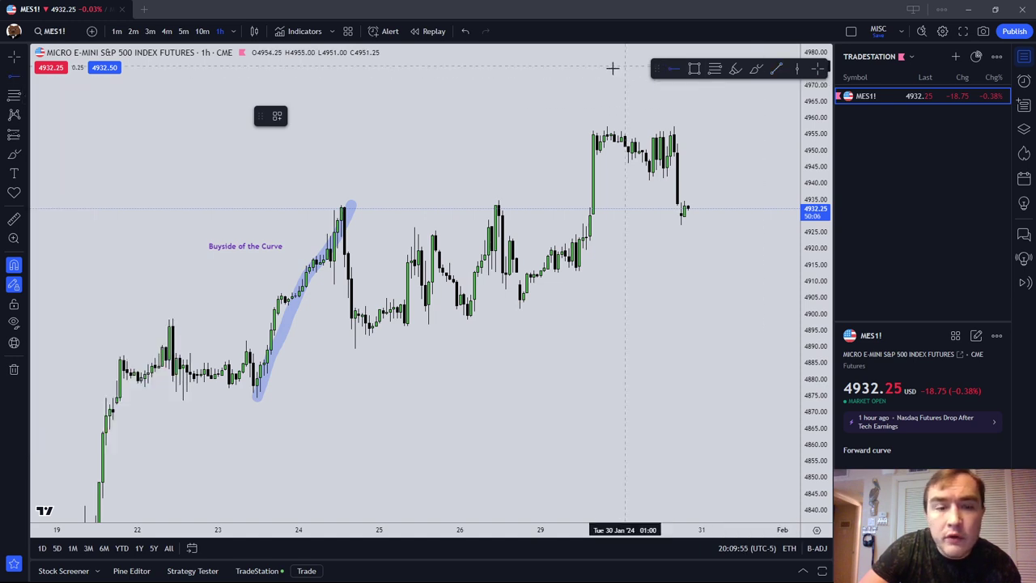
left_click(339, 198)
left_click(277, 116)
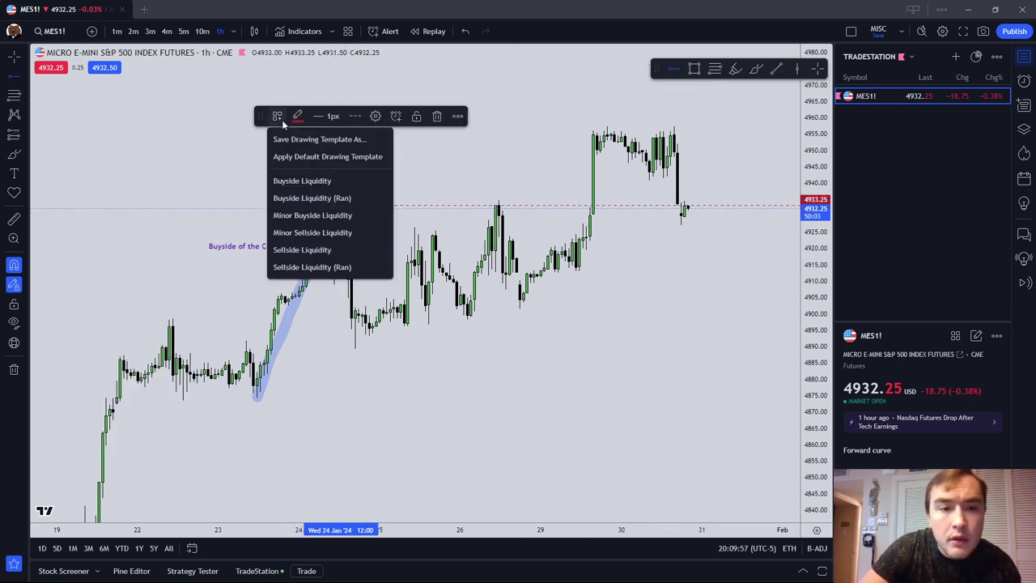
left_click(303, 181)
left_click(164, 175)
Step: Move the "Buyside of the Curve" label slightly closer to the highlighted rally
left_click(325, 262)
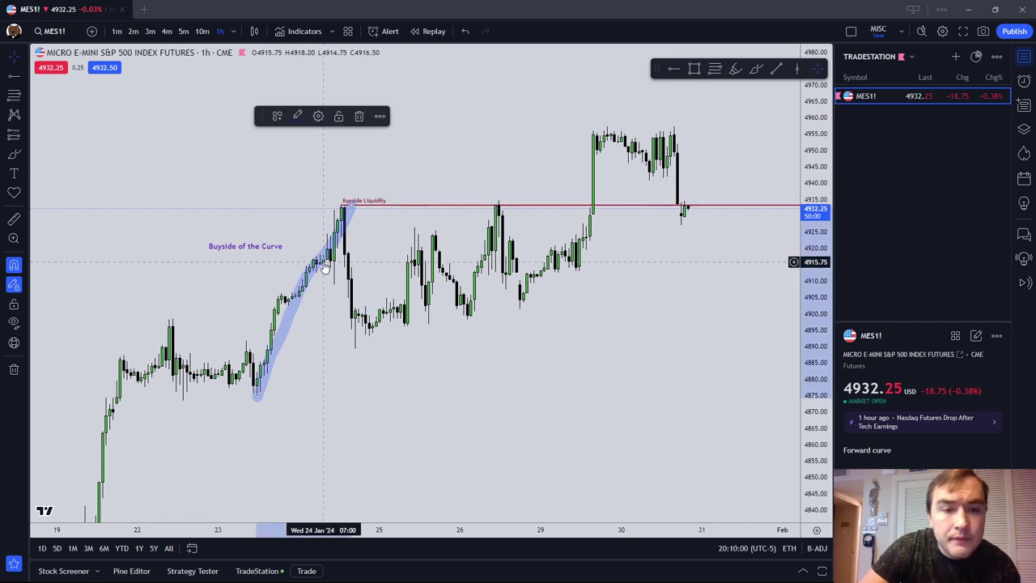
left_click(245, 250)
left_click_drag(244, 250, 256, 249)
left_click(237, 205)
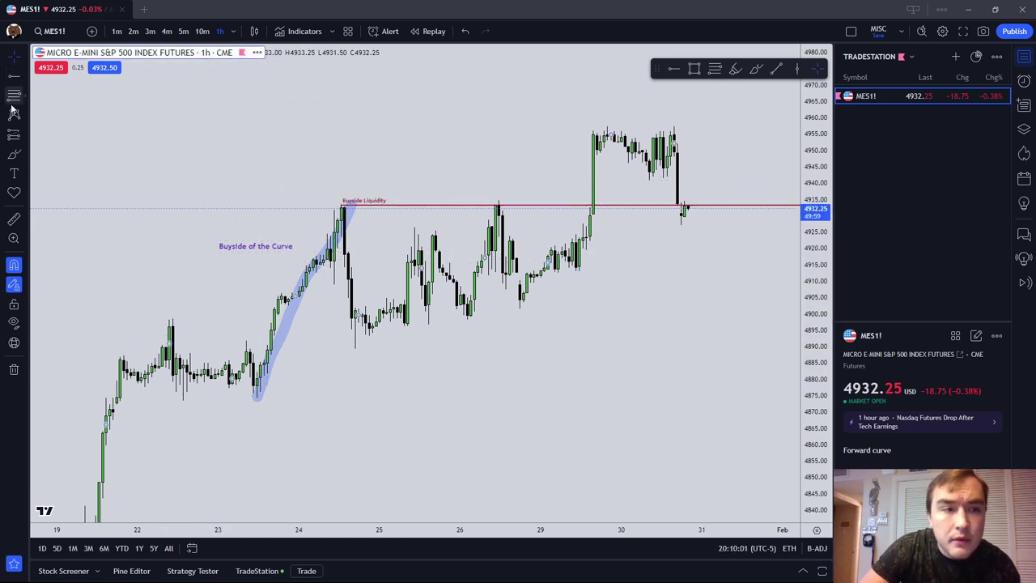
Step: Brush a small freehand arrow pointing from the "Buyside of the Curve" label to the highlighted rally
left_click(15, 155)
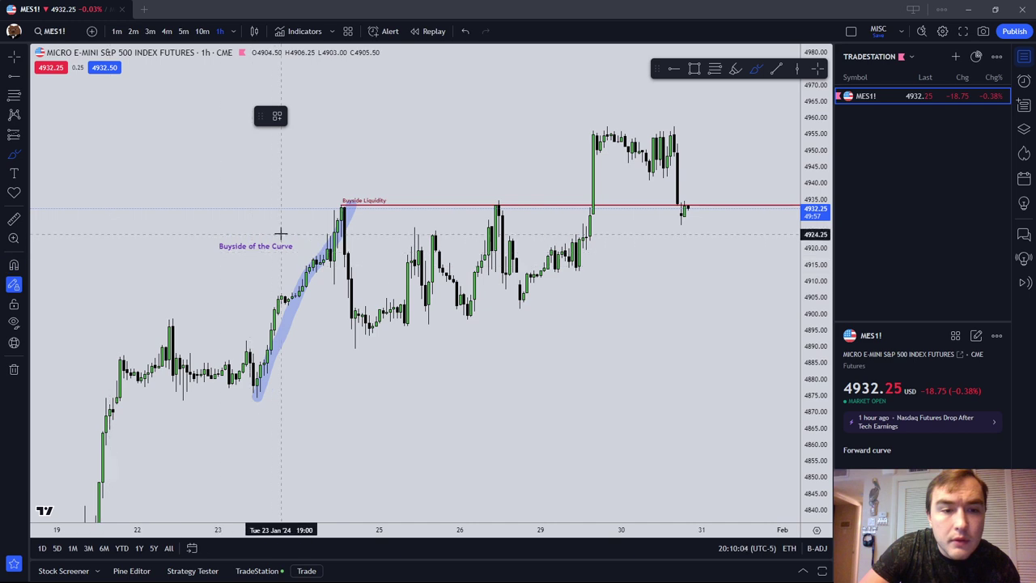
left_click_drag(284, 235, 312, 243)
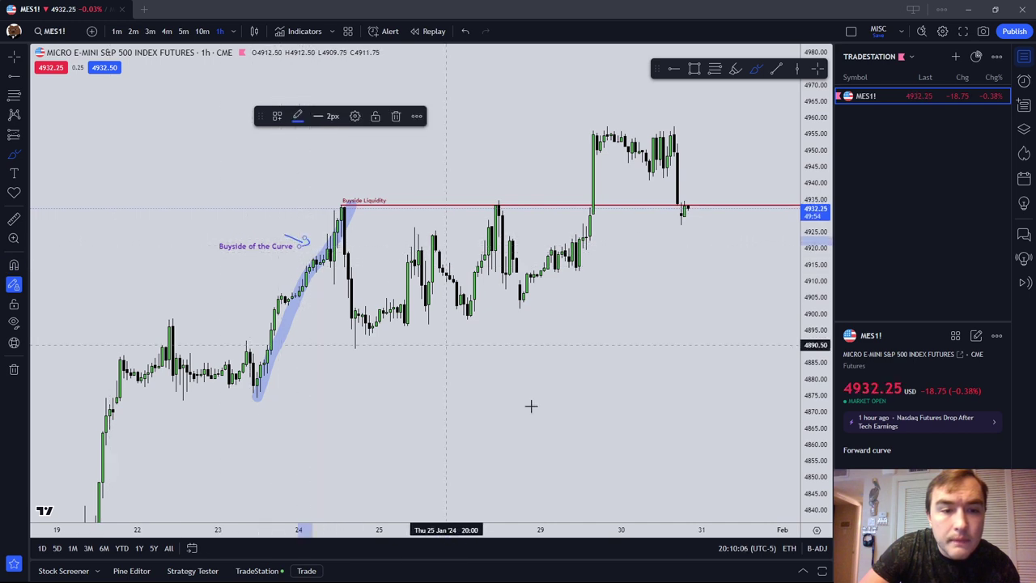
key("Escape")
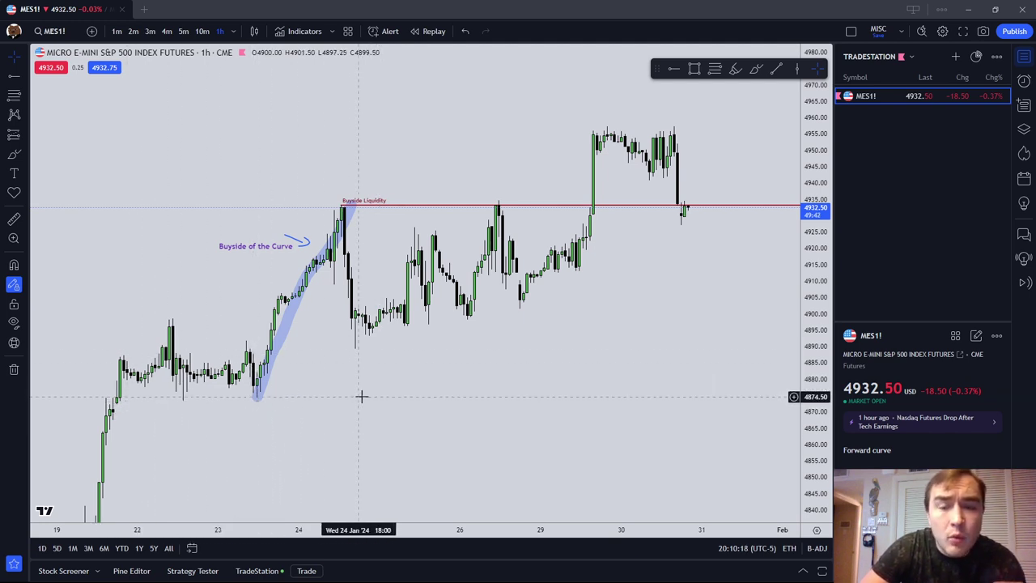
Step: With magnet snapping on, draw horizontal trend lines at 4890.50 and 4893.25 from the 23 January rally candles to 25 January
left_click(25, 81)
left_click(51, 88)
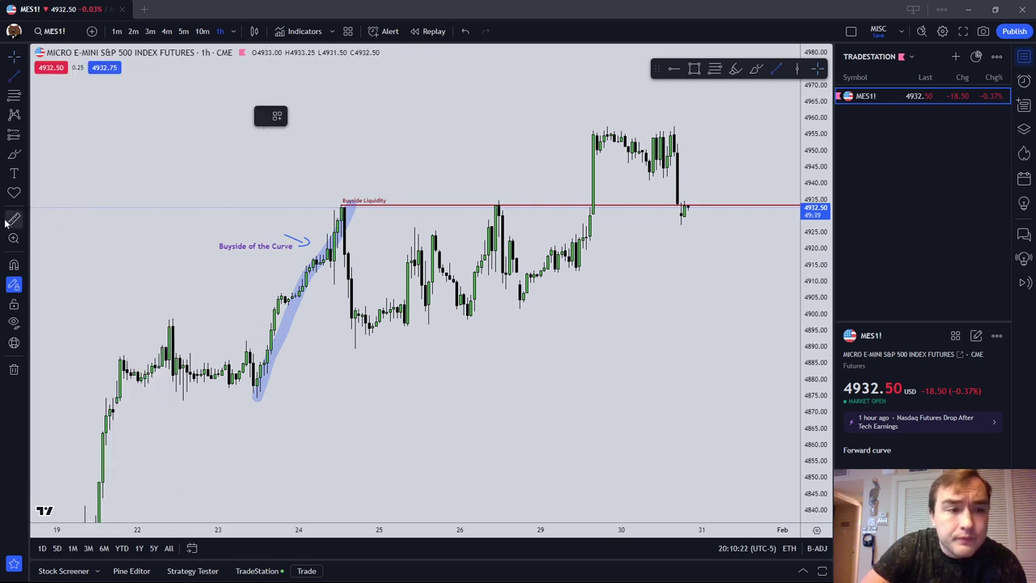
left_click(13, 266)
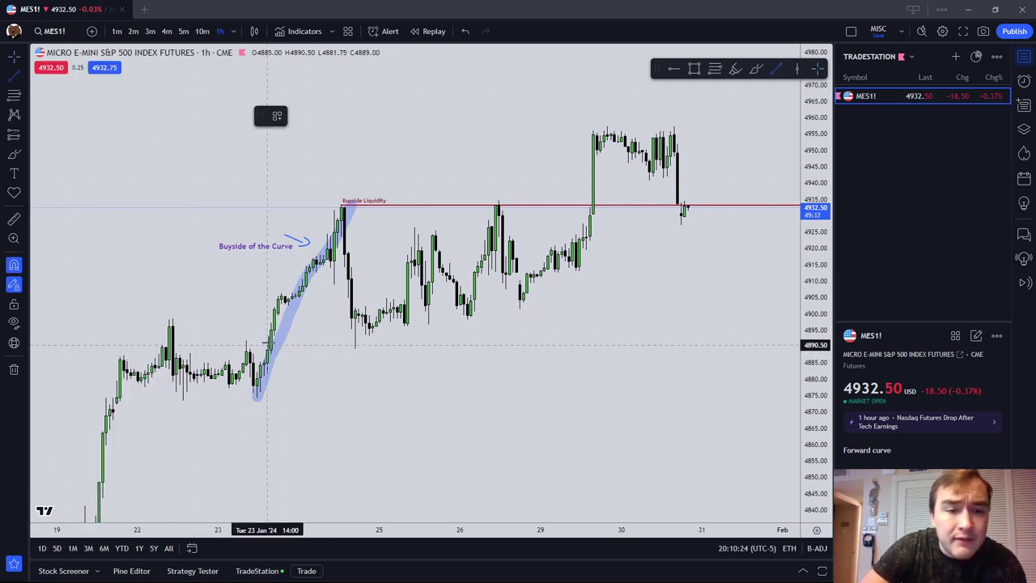
left_click(267, 345)
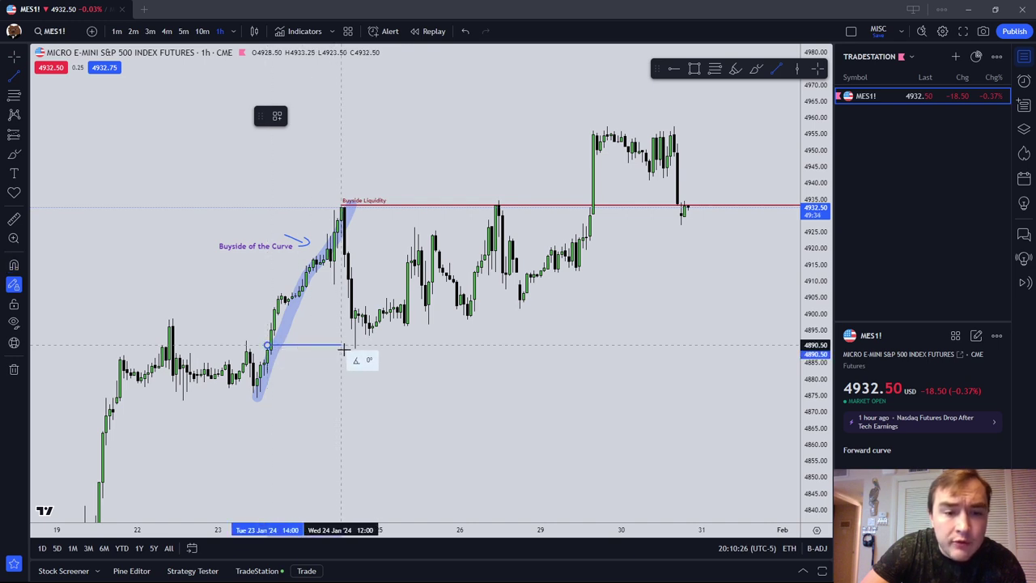
left_click(392, 351)
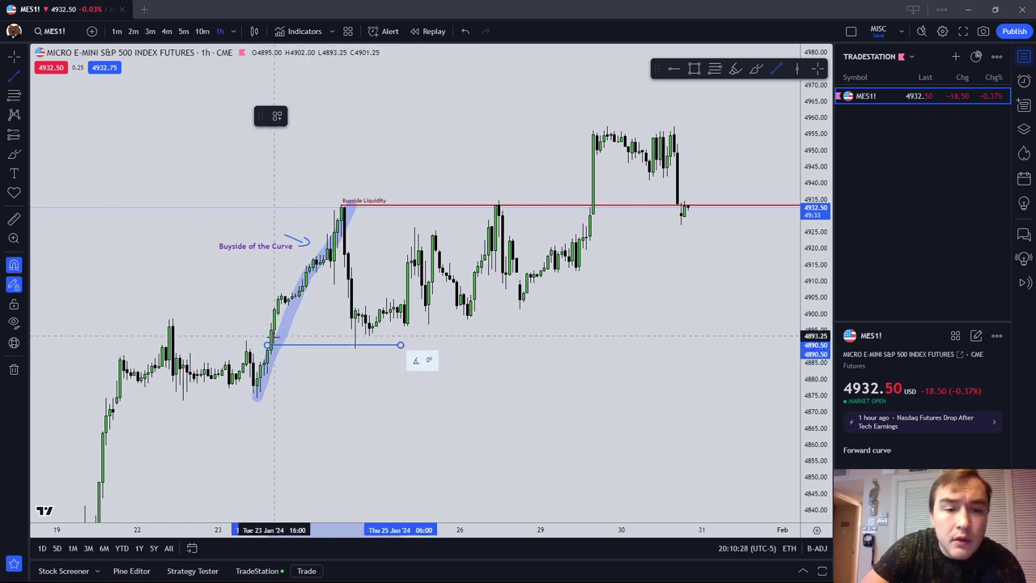
left_click(275, 335)
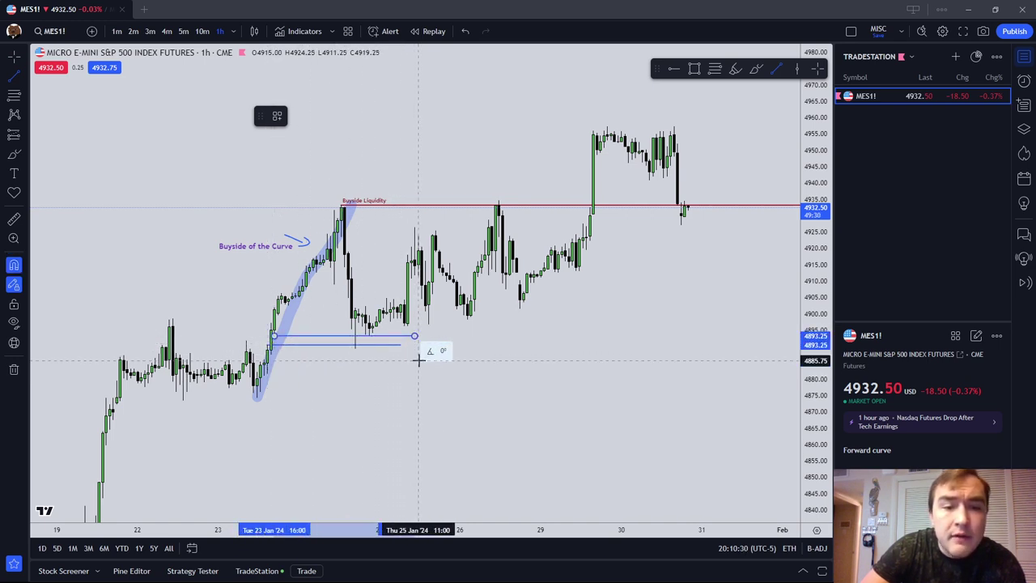
key("Escape")
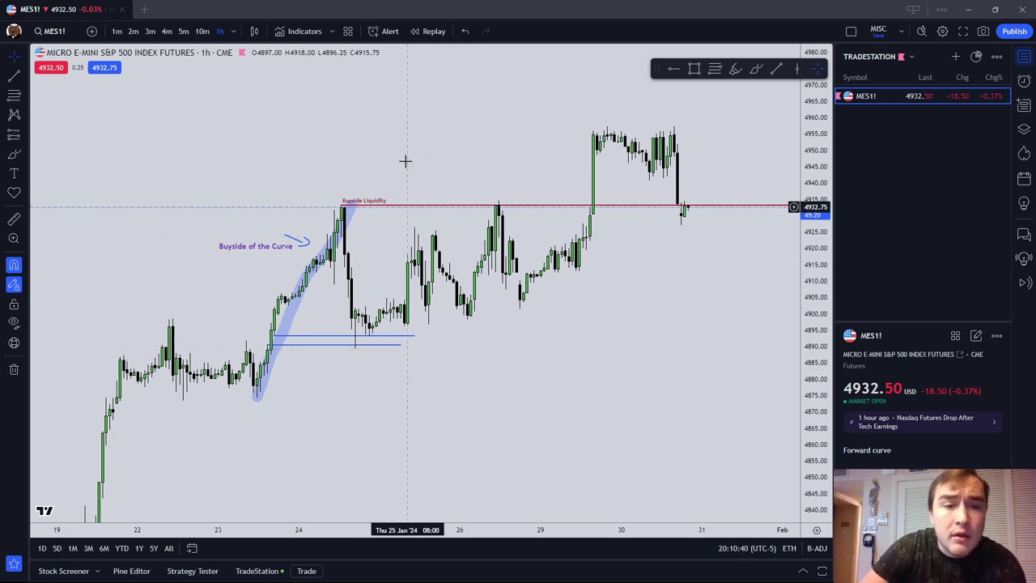
left_click_drag(406, 161, 318, 145)
scroll(429, 337, "left", 2)
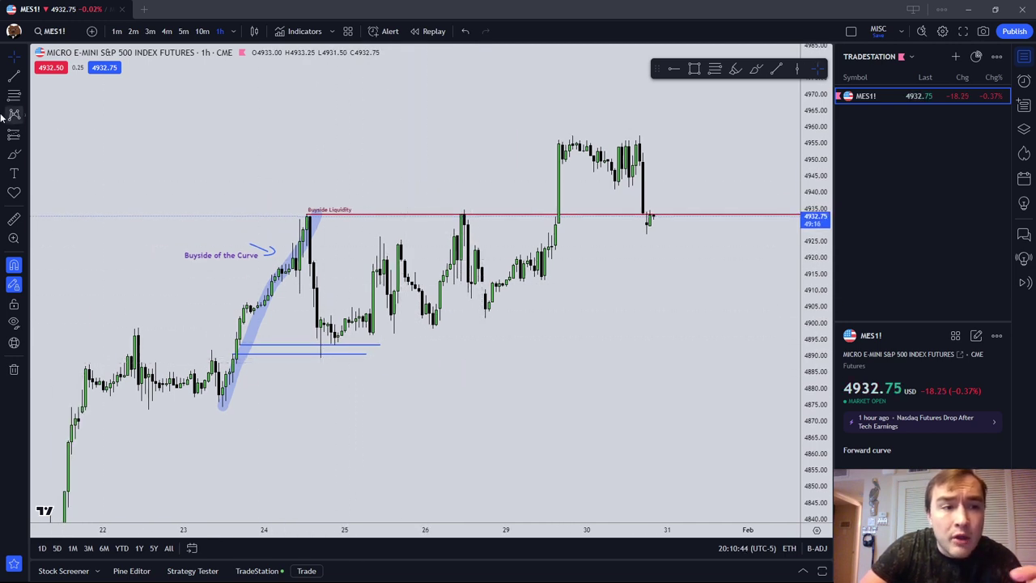
left_click(24, 160)
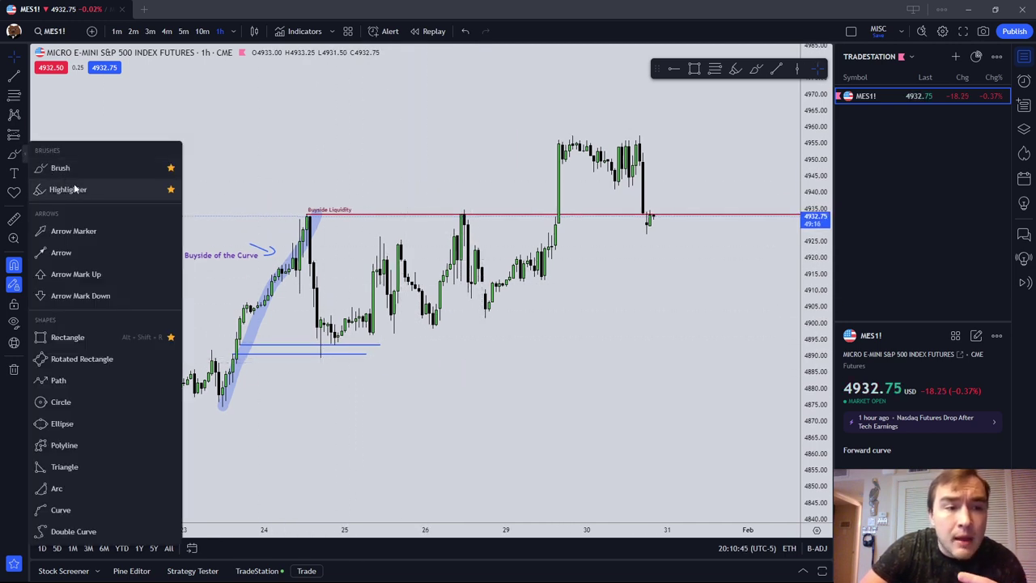
left_click(73, 334)
left_click(348, 233)
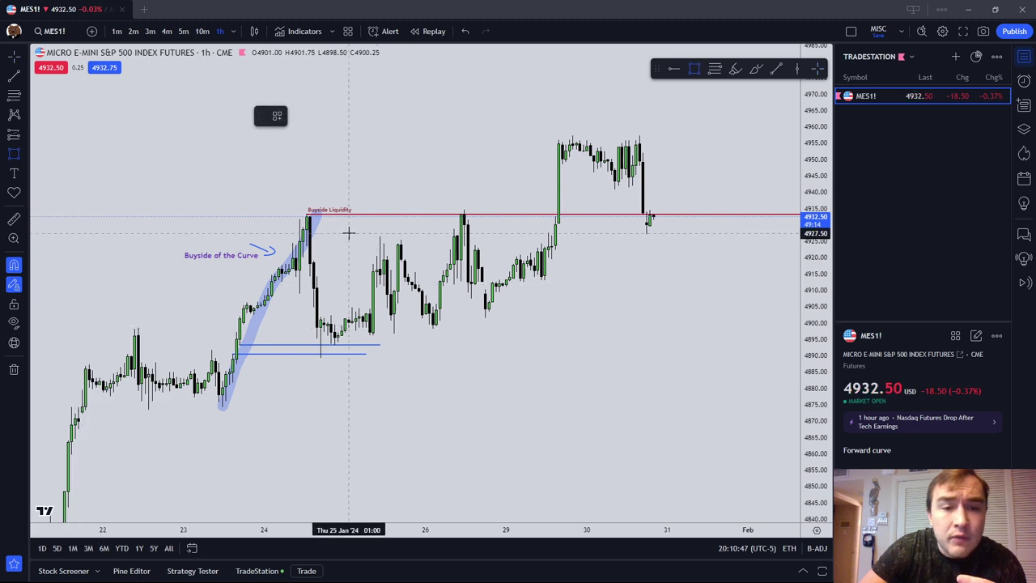
left_click(467, 341)
left_click(510, 348)
left_click(426, 234)
left_click(437, 116)
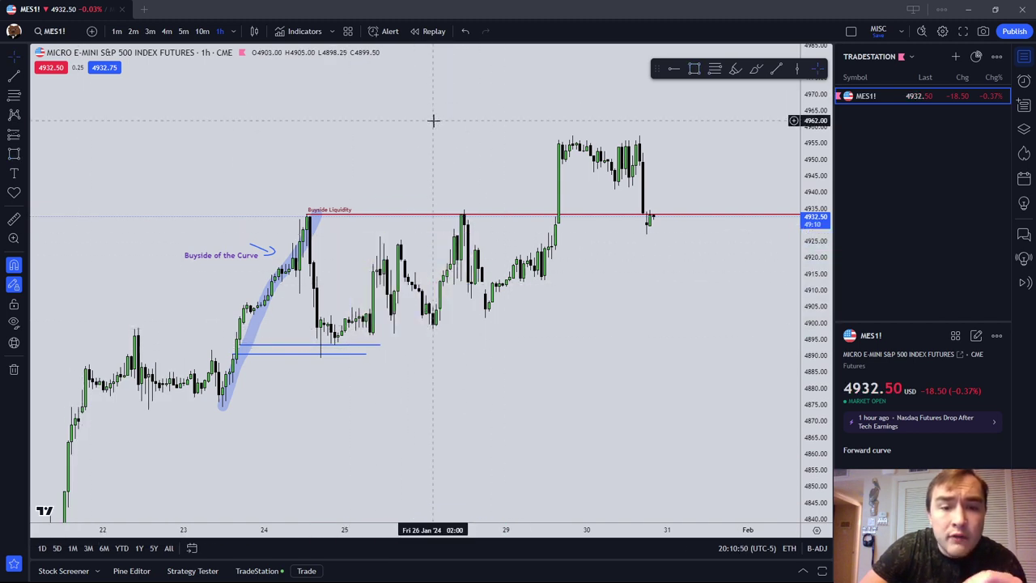
Step: Place a Fib retracement between 4896.75 and 4902.75 at the 25 January pullback low to mark its midpoint level
left_click(14, 95)
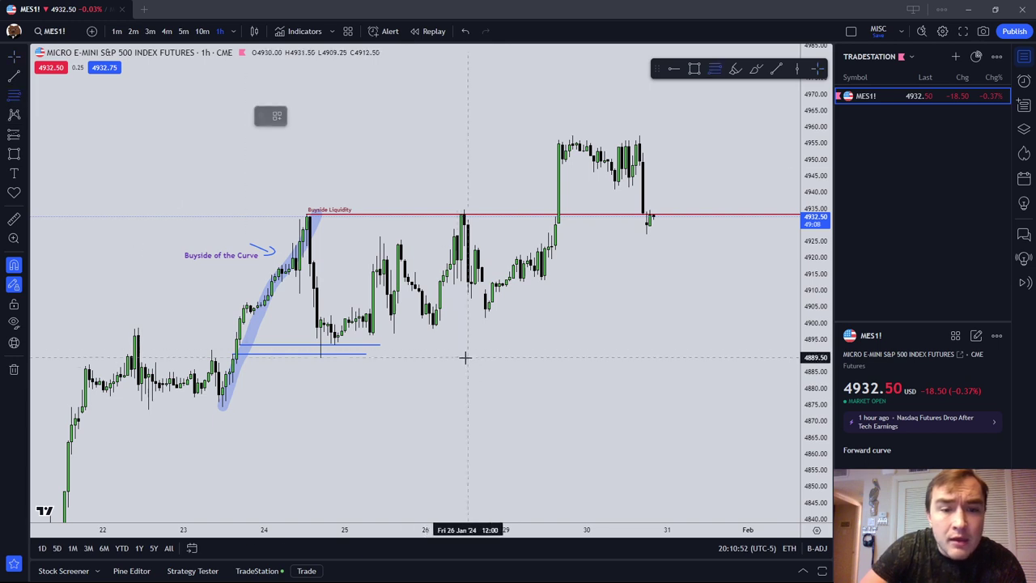
left_click(395, 338)
left_click(394, 314)
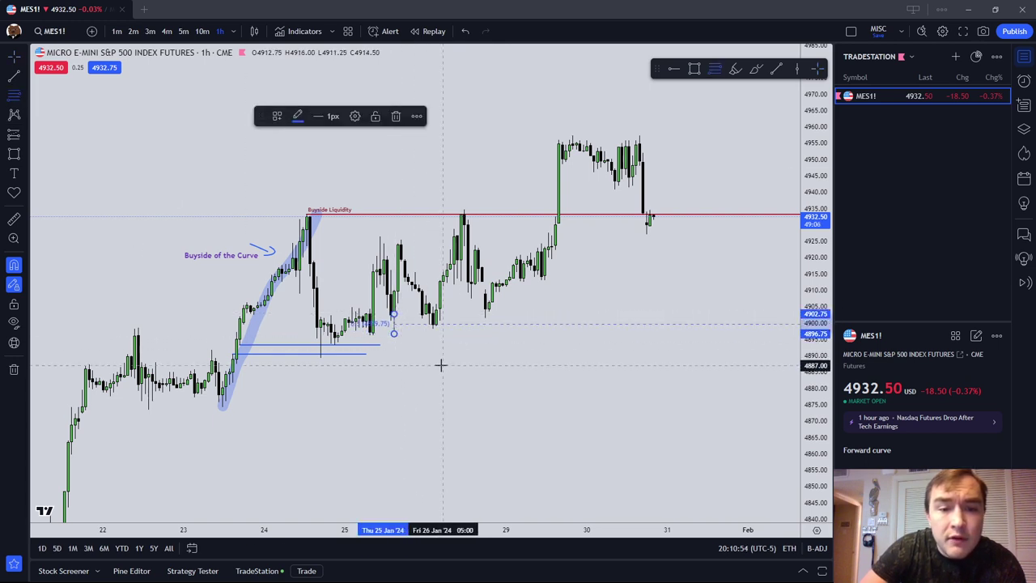
left_click(442, 365)
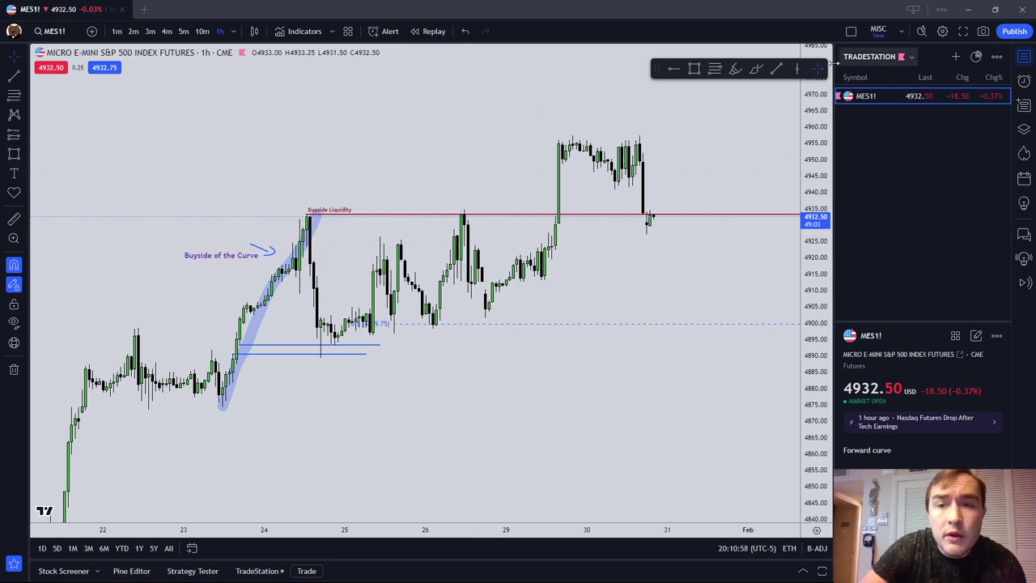
Step: Brush a curved freehand arrow from above the 26 January high back to the Buyside Liquidity label
left_click(755, 69)
mouse_move(478, 191)
left_mouse_down()
mouse_move(353, 192)
mouse_move(366, 207)
left_mouse_up()
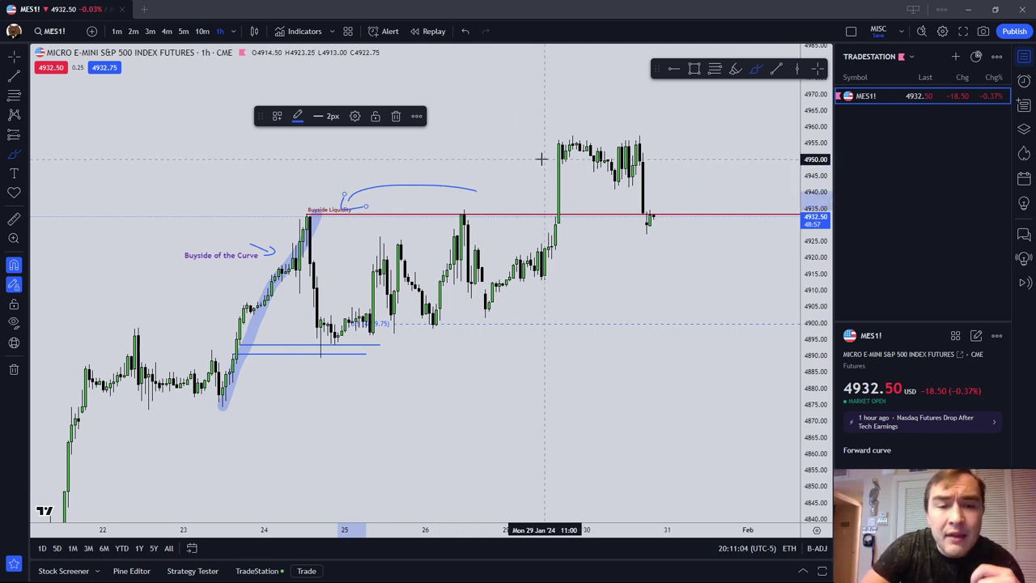
left_click(488, 138)
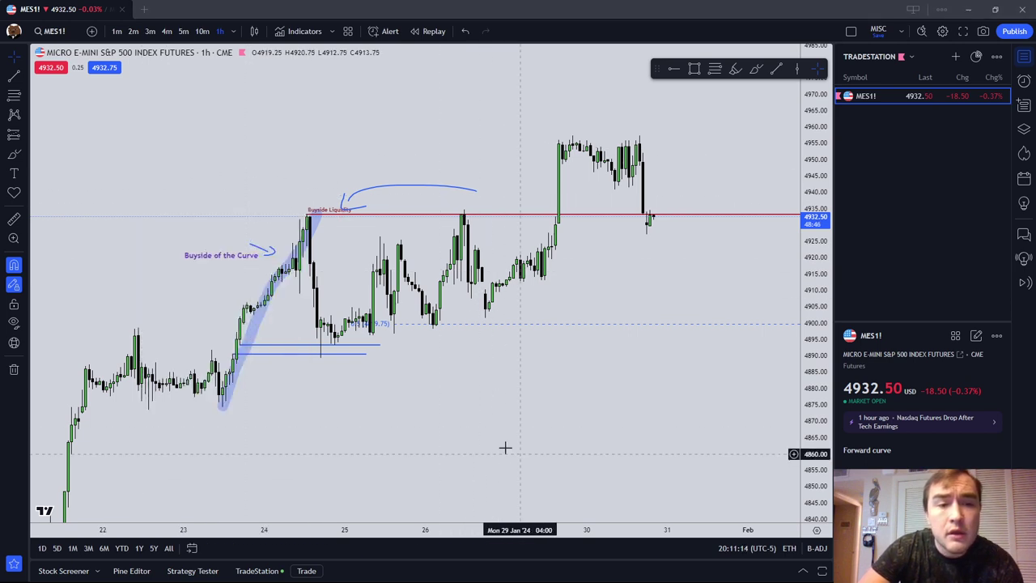
Step: Remove all drawings from the hourly chart
left_click_drag(529, 447, 494, 430)
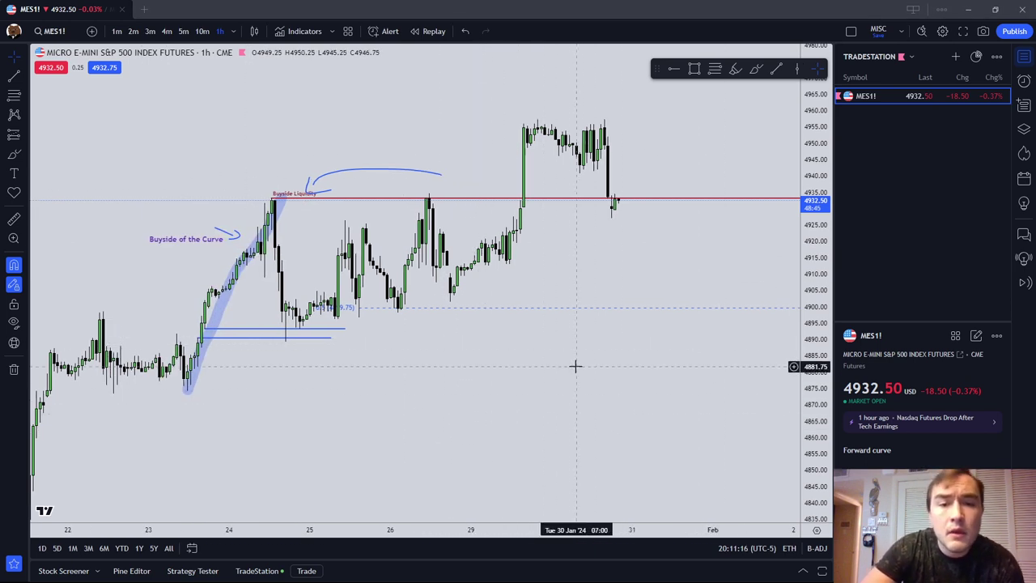
right_click(483, 367)
left_click(506, 527)
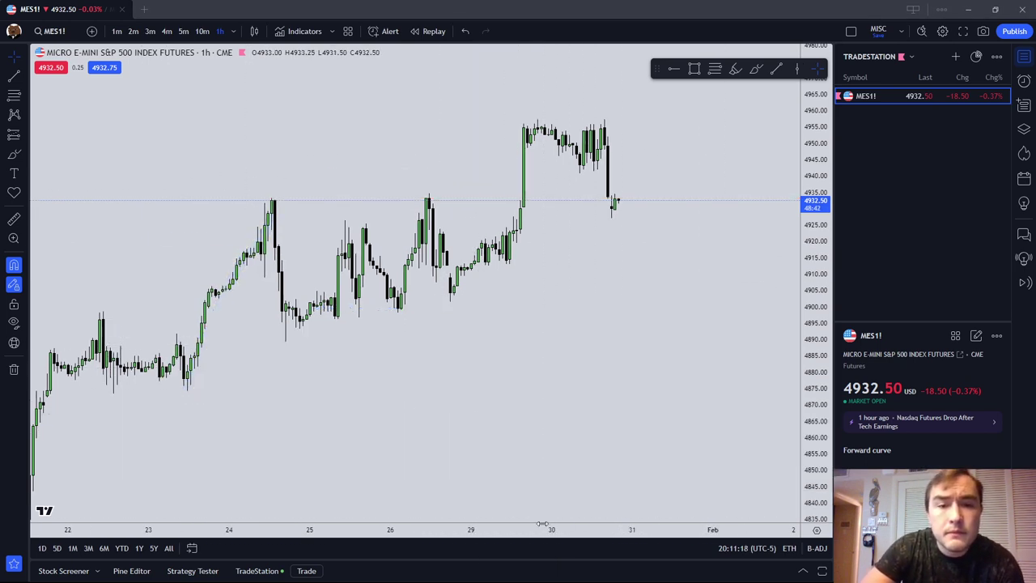
Step: Bracket the 16–17 January decline with two descending trend lines: 4815.50 to 4757.75 above and 4782.00 to 4737.50 below
left_click_drag(542, 495, 509, 494)
left_click_drag(518, 284, 548, 338)
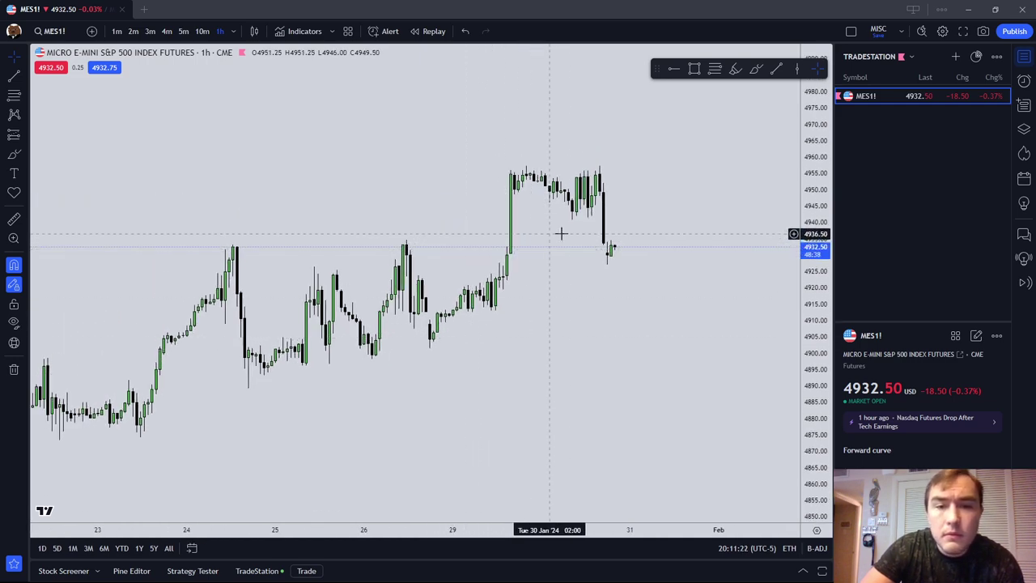
left_click_drag(559, 233, 500, 234)
left_click_drag(373, 408, 738, 281)
left_click_drag(407, 441, 689, 324)
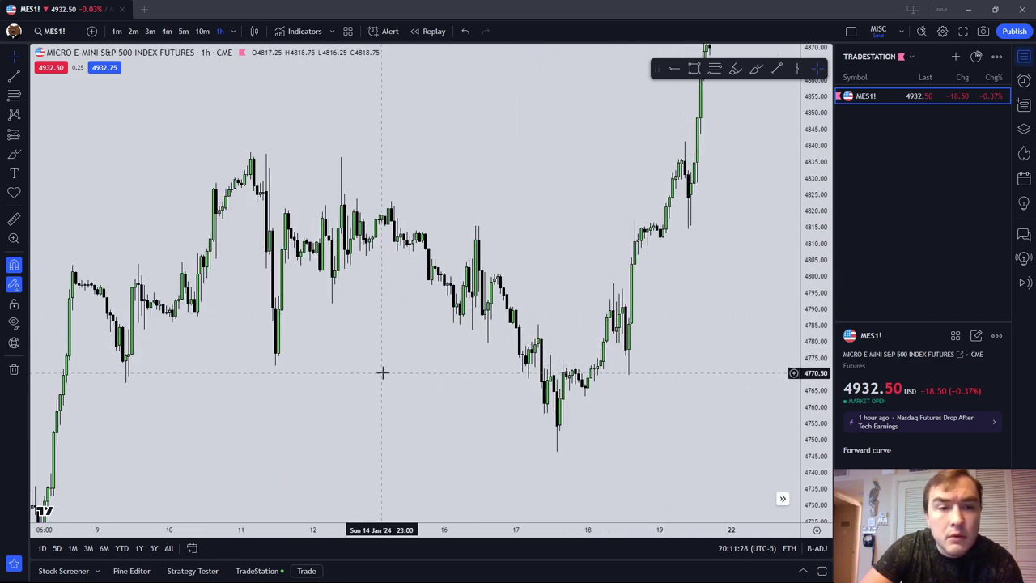
left_click_drag(645, 389, 536, 379)
scroll(537, 379, "up", 2)
scroll(537, 377, "down", 2)
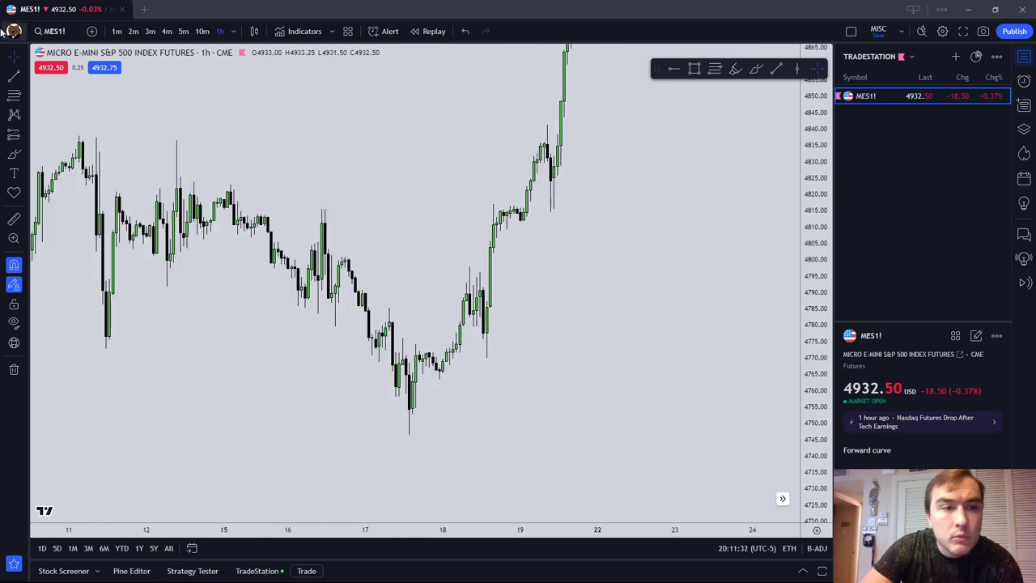
left_click(13, 77)
left_click(325, 210)
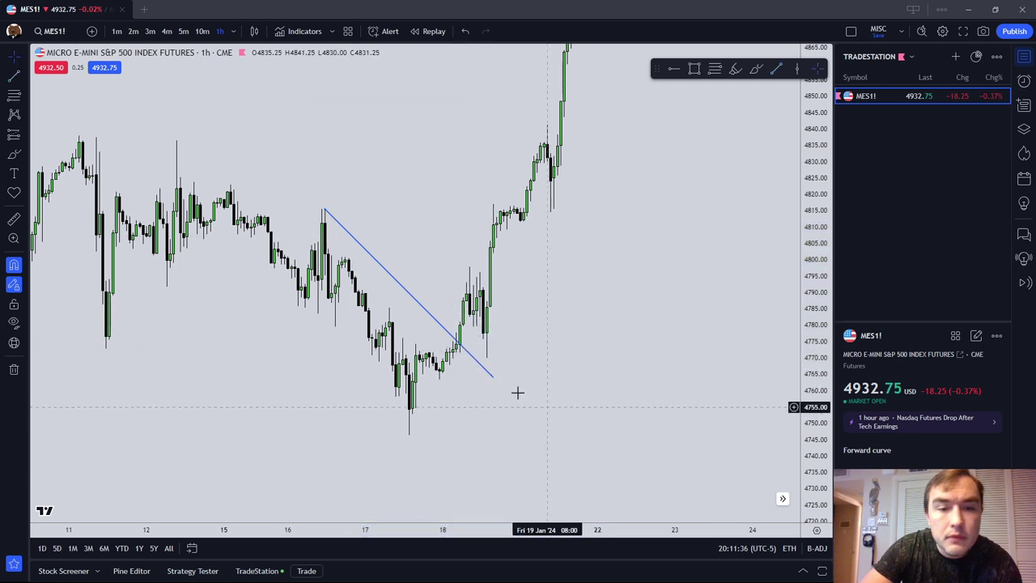
left_click(467, 399)
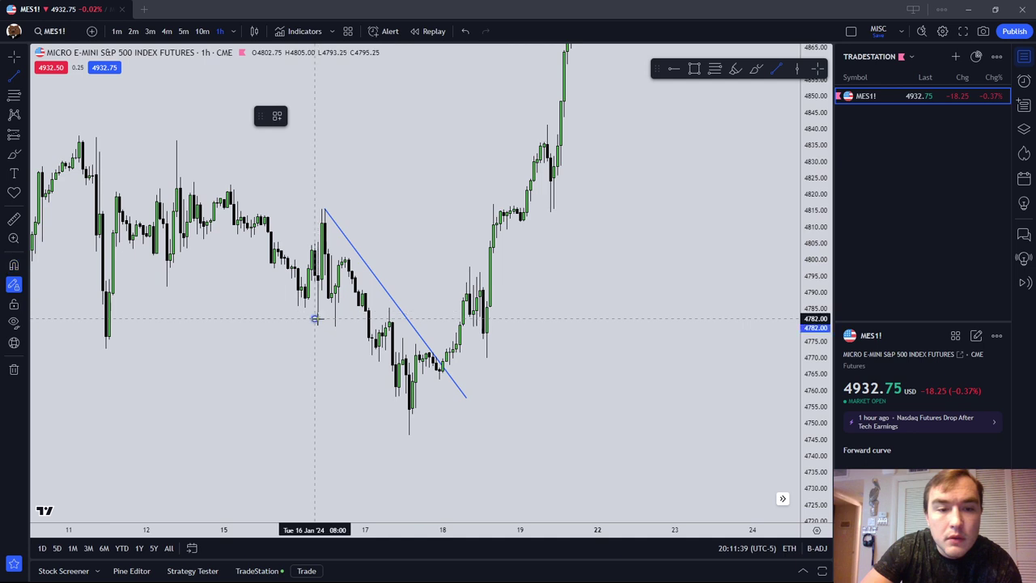
left_click(429, 463)
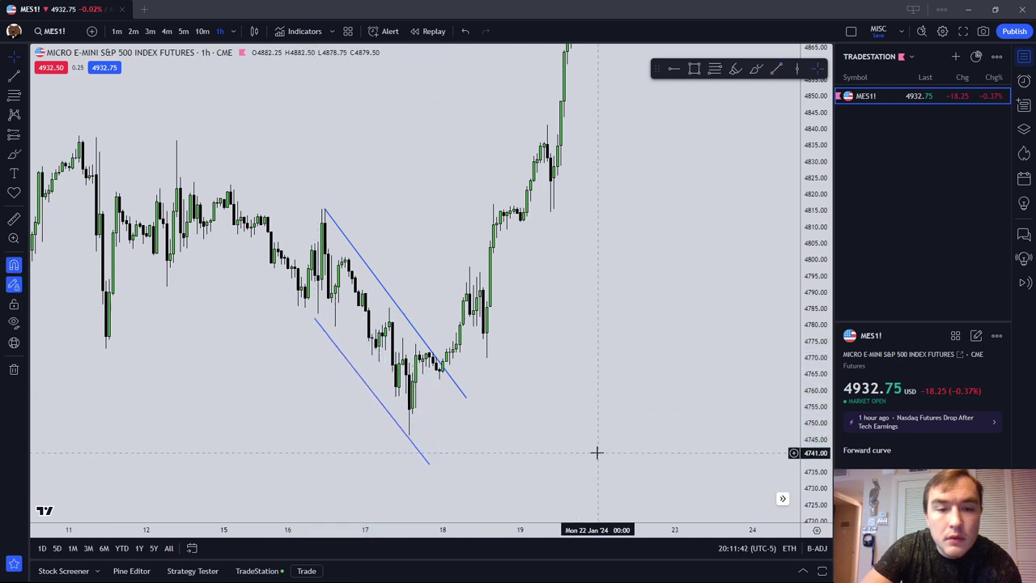
Step: Add the text label "Sellside of the Curve" beside the lower descending trend line, clear of the candles
left_click(14, 172)
left_click(316, 368)
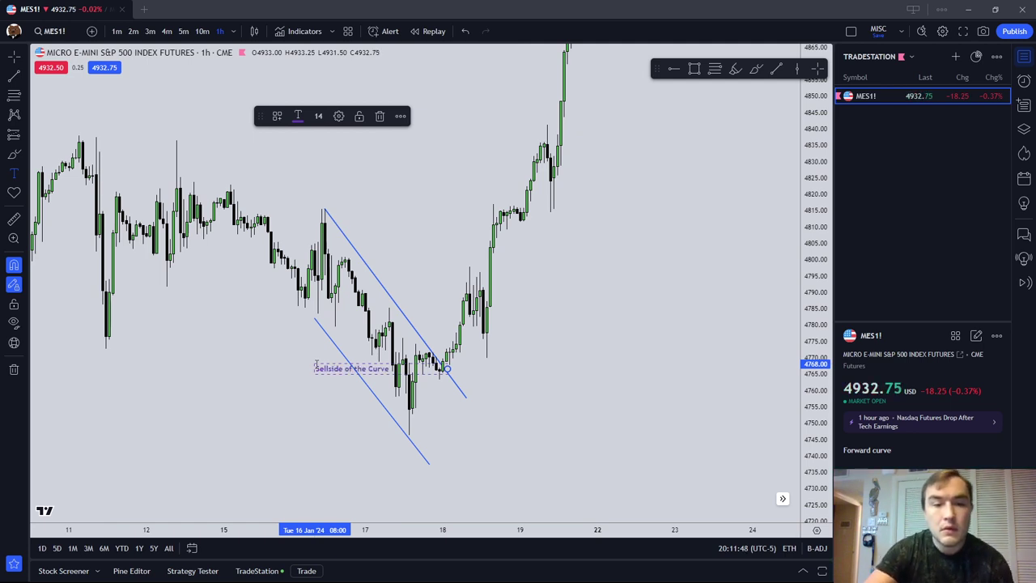
left_click(440, 289)
left_click_drag(334, 369, 271, 358)
left_click(547, 247)
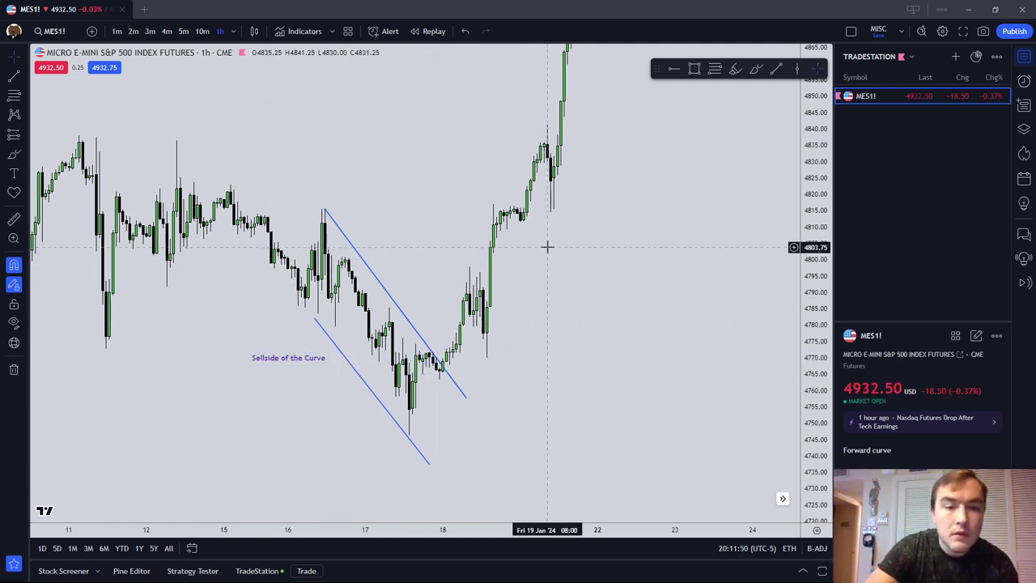
left_click(14, 153)
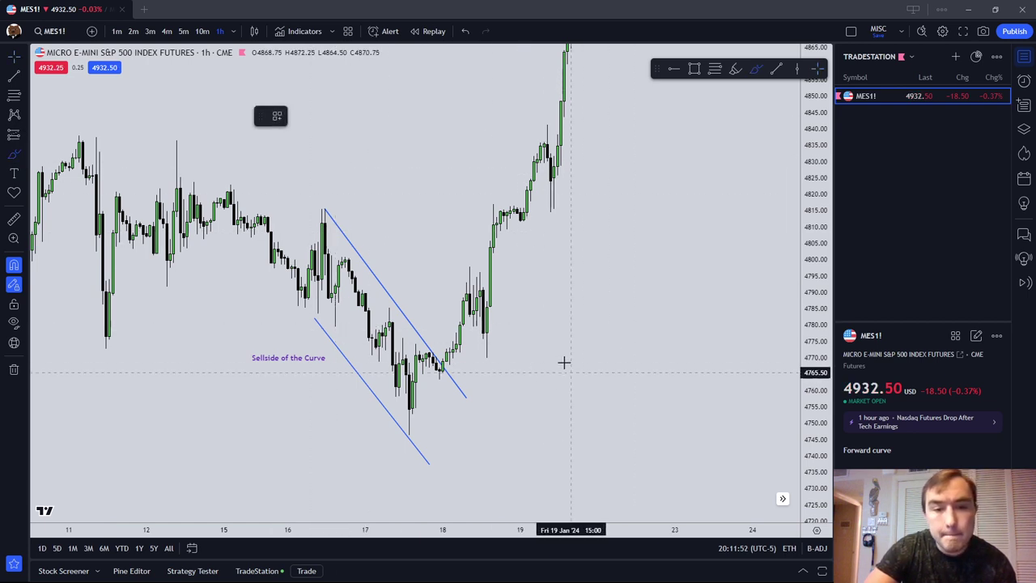
key("Escape")
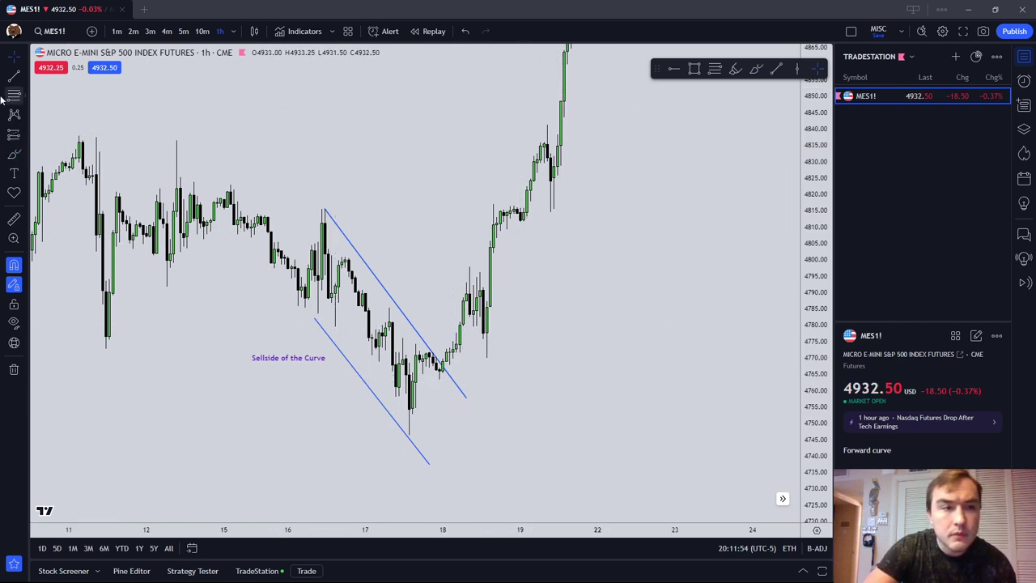
Step: Draw a horizontal trend line at 4815.50 from the 16 January high to 22 January and apply the BUYSIDE LIQUIDITY template
left_click(14, 74)
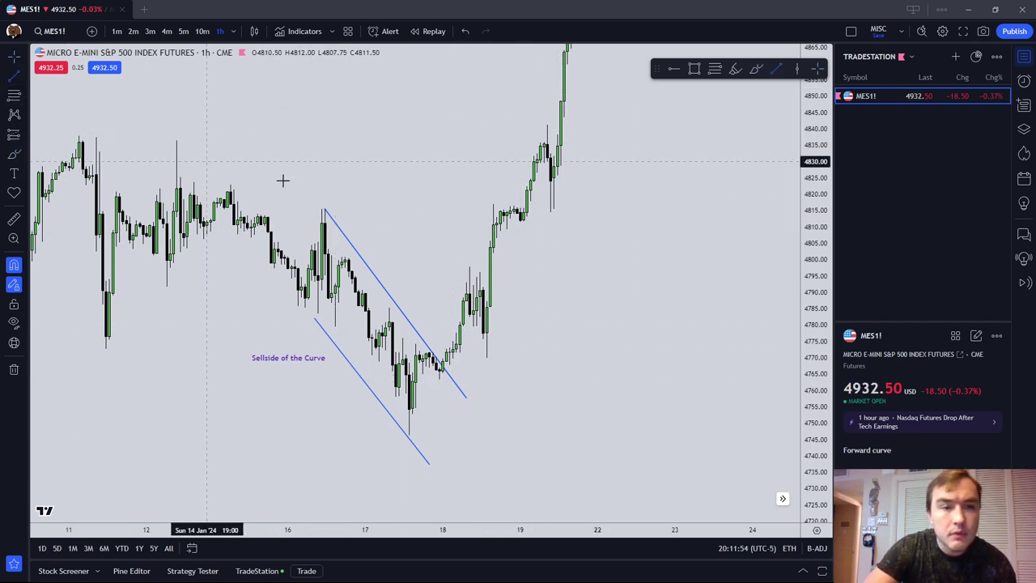
left_click(322, 209)
left_click(603, 209)
left_click(276, 116)
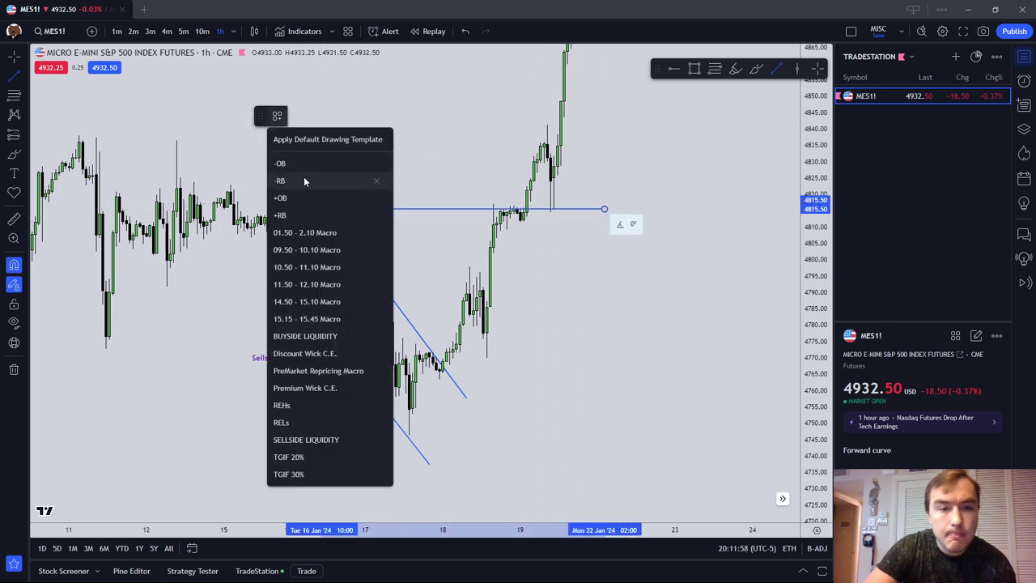
left_click(316, 336)
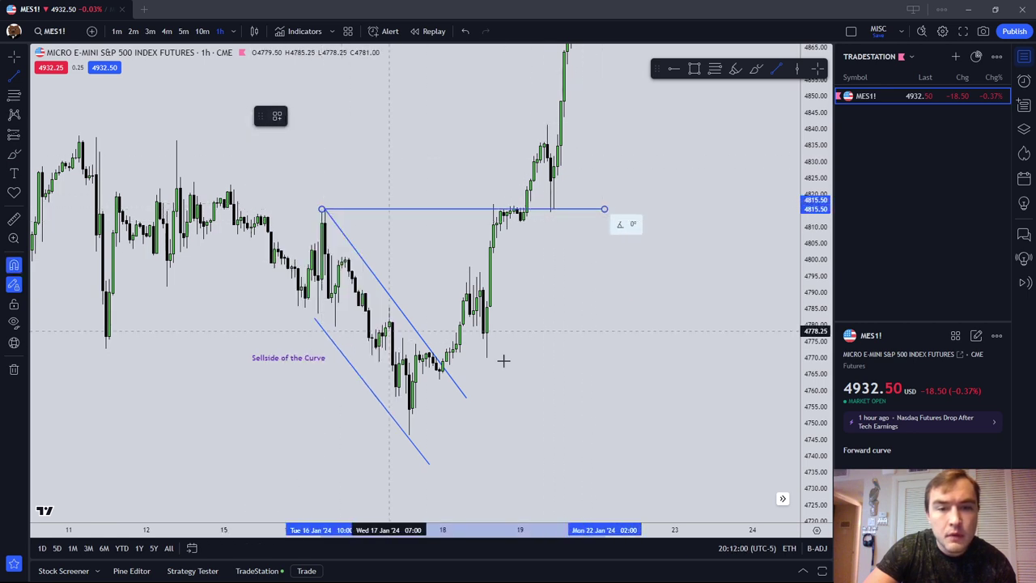
key("Escape")
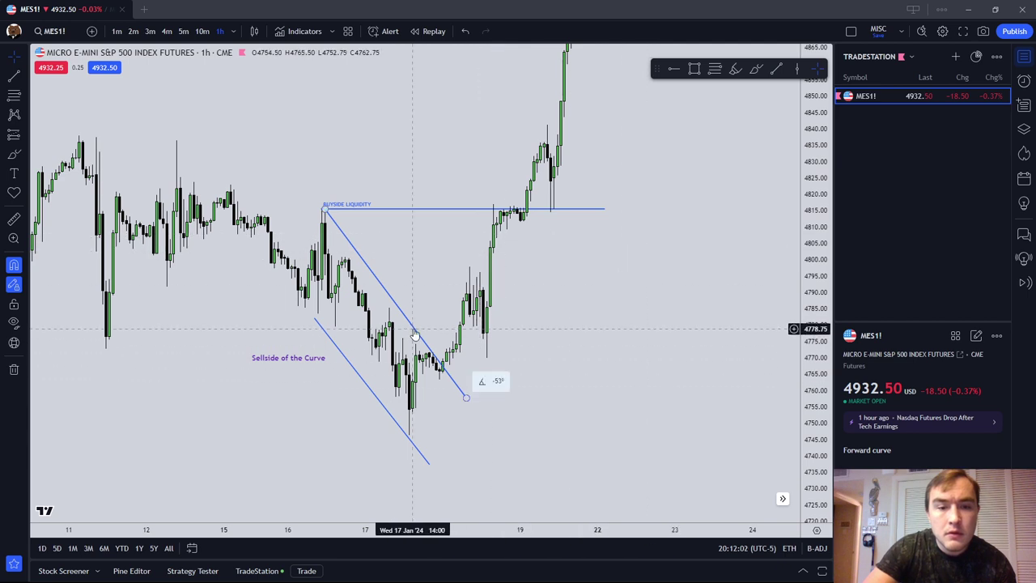
Step: Change the lower descending trend line to a 1px dashed line
double_click(335, 344)
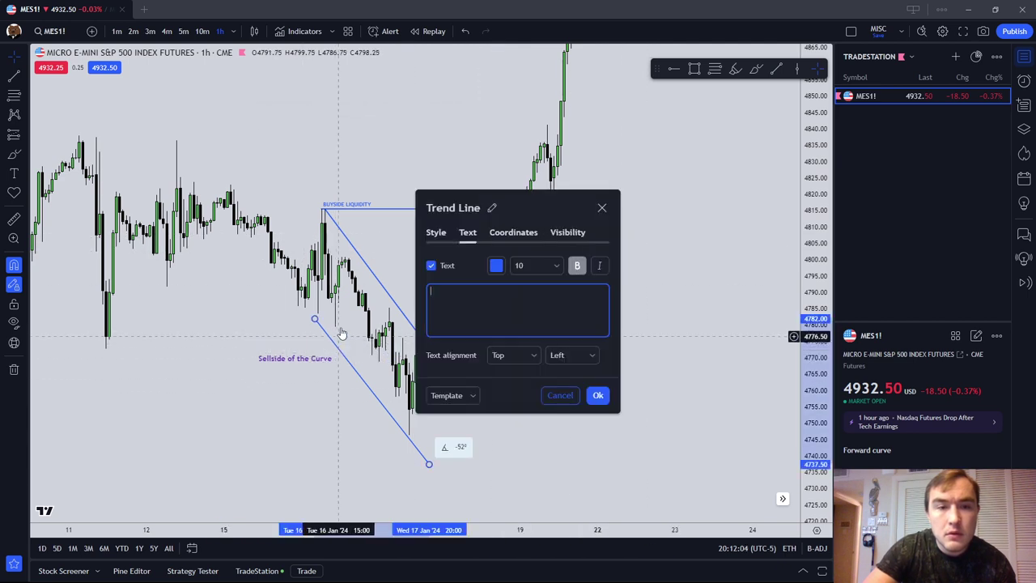
left_click(601, 207)
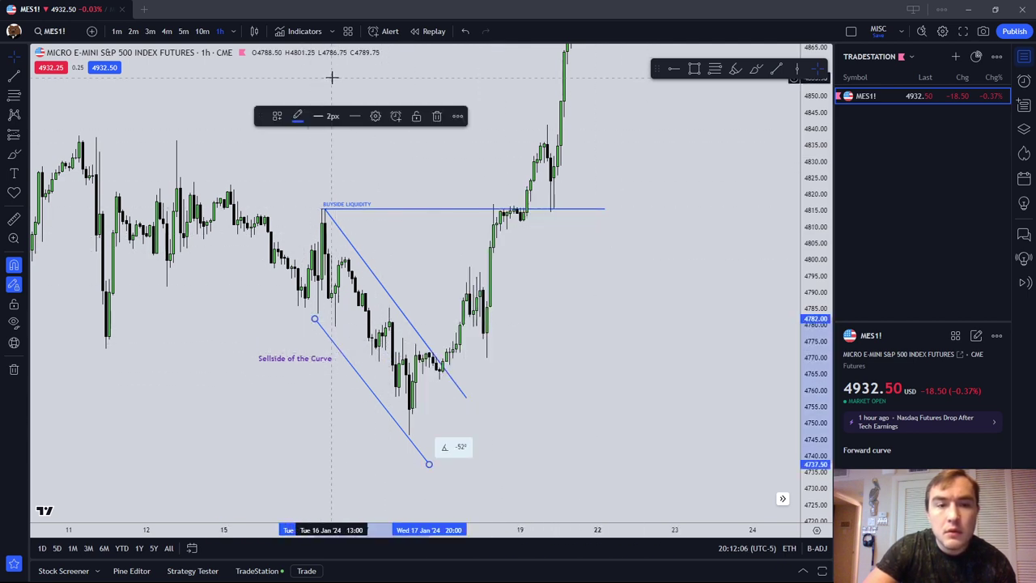
left_click(331, 116)
left_click(335, 140)
left_click(354, 116)
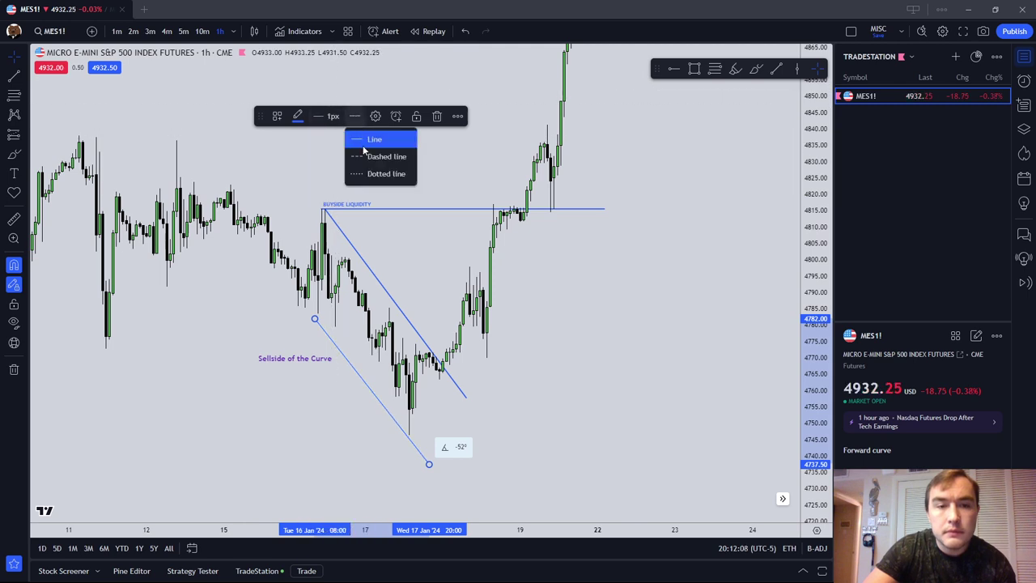
left_click(363, 154)
left_click(374, 283)
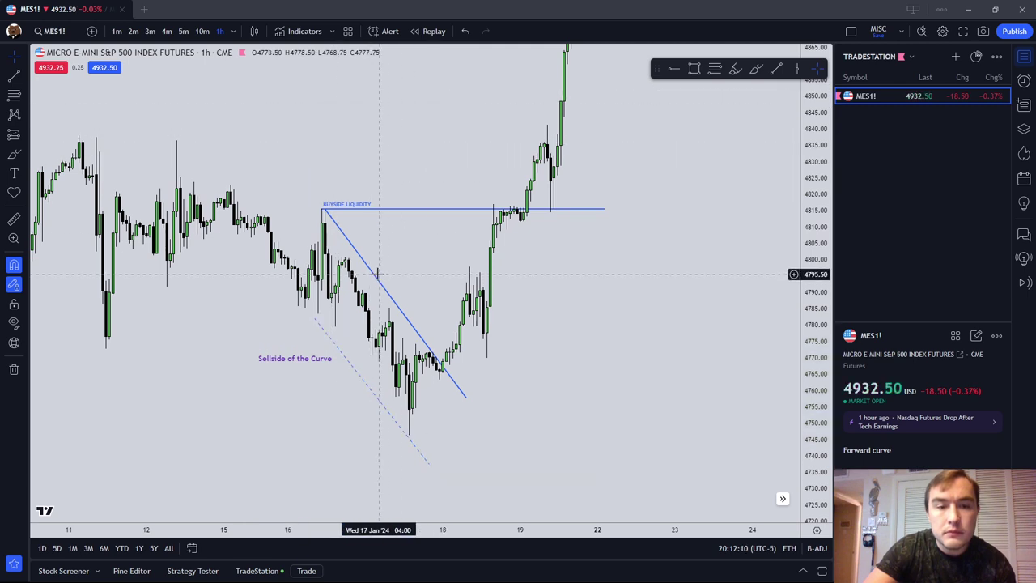
Step: Change the upper descending trend line to a 1px dashed line
left_click(377, 274)
left_click(333, 116)
left_click(354, 115)
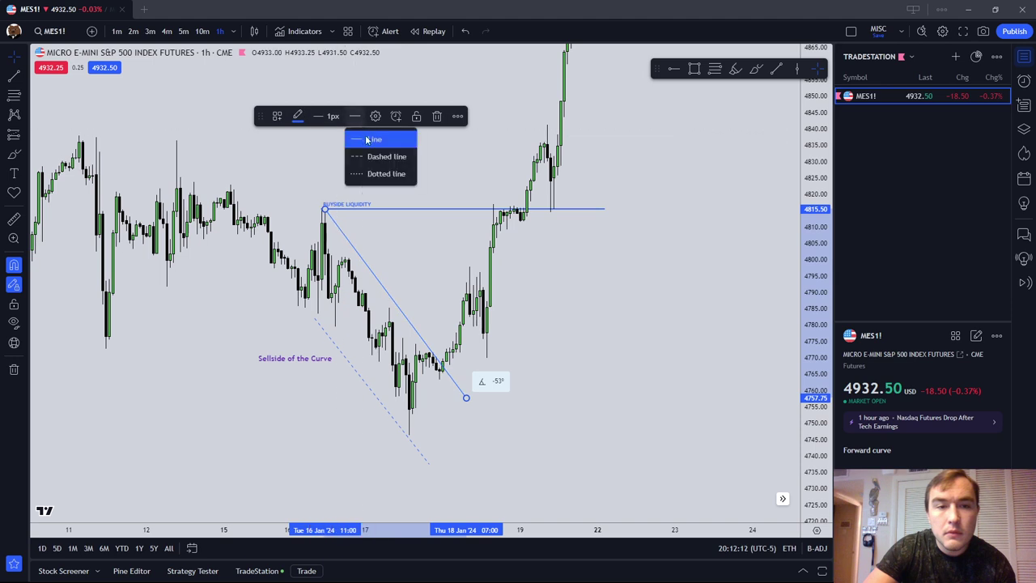
left_click(386, 156)
left_click(402, 153)
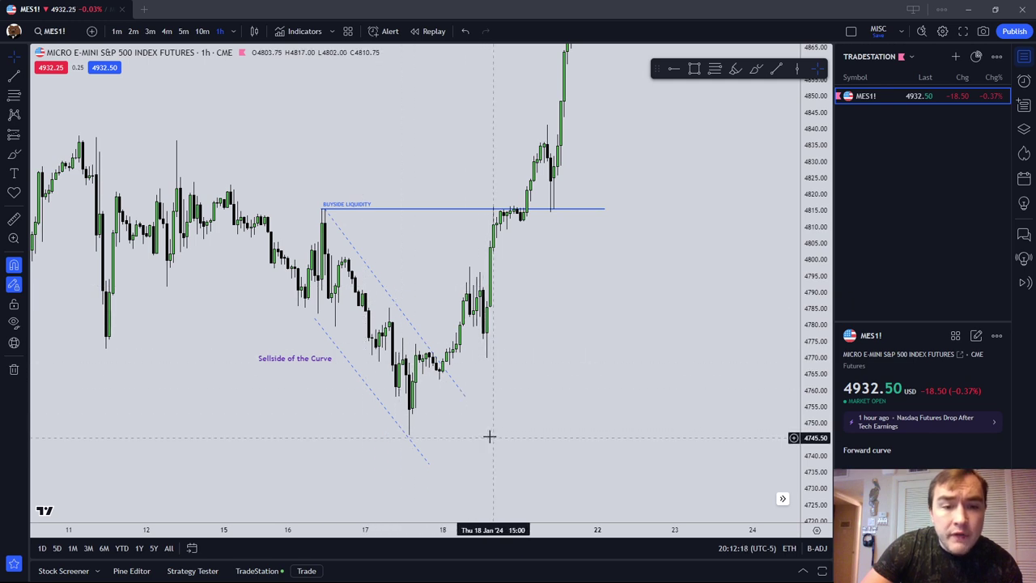
Step: Extend the start of the BUYSIDE LIQUIDITY line back to the 15 January candles, keeping it horizontal
left_click_drag(490, 435, 477, 428)
scroll(473, 419, "up", 1)
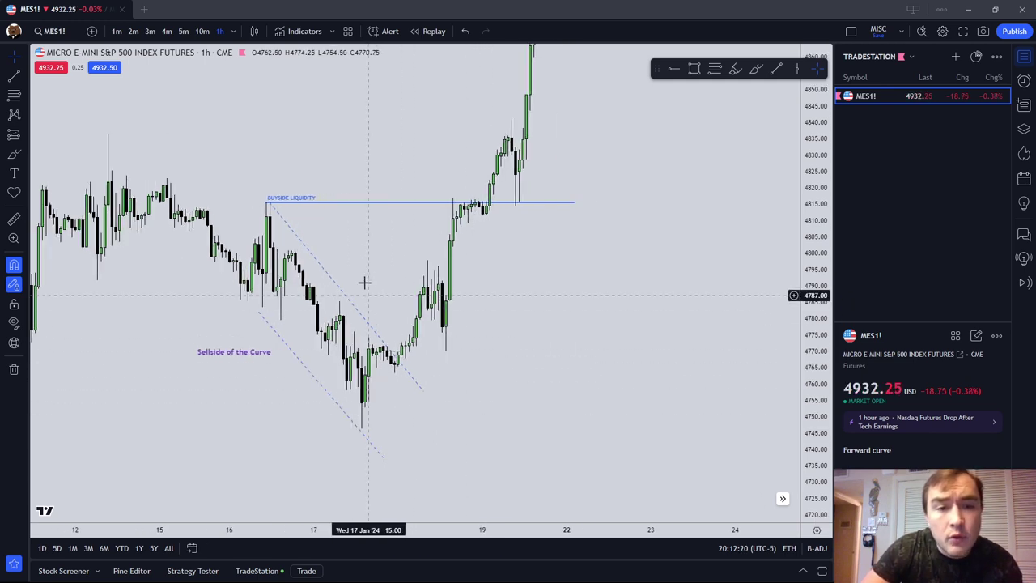
left_click(275, 202)
left_click(296, 196)
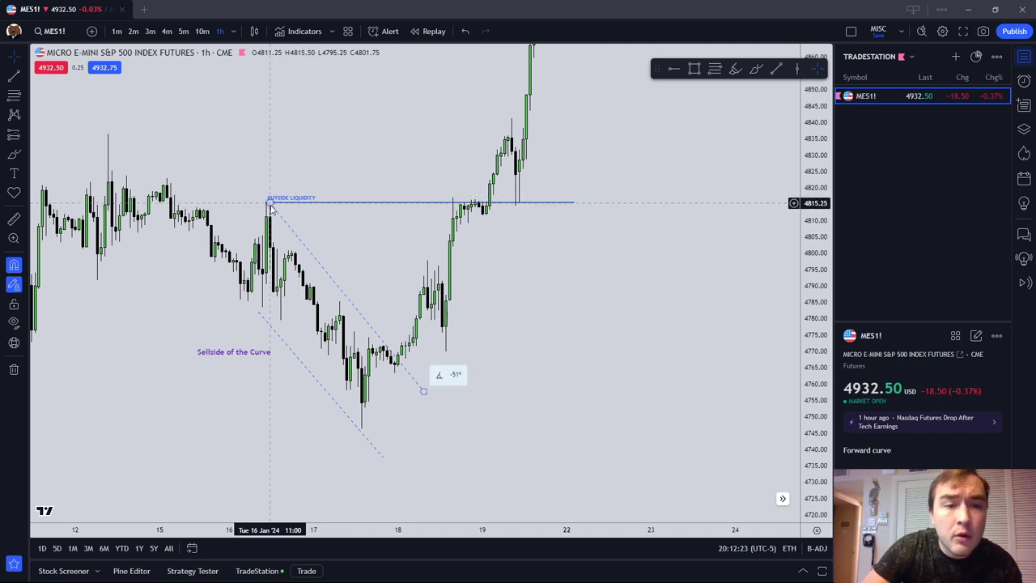
left_click(268, 203)
left_click_drag(271, 204, 177, 201)
left_click(301, 169)
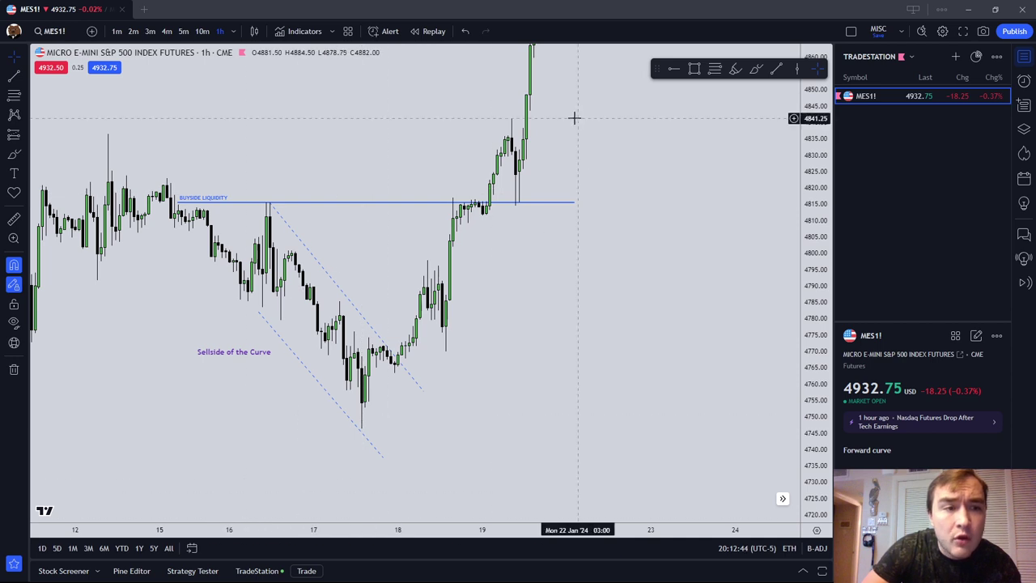
Step: Draw a rectangle over the 17 January 07:00 gap from 4778.25 to 4771.75 and stretch it to 19 January 04:00
left_click(25, 154)
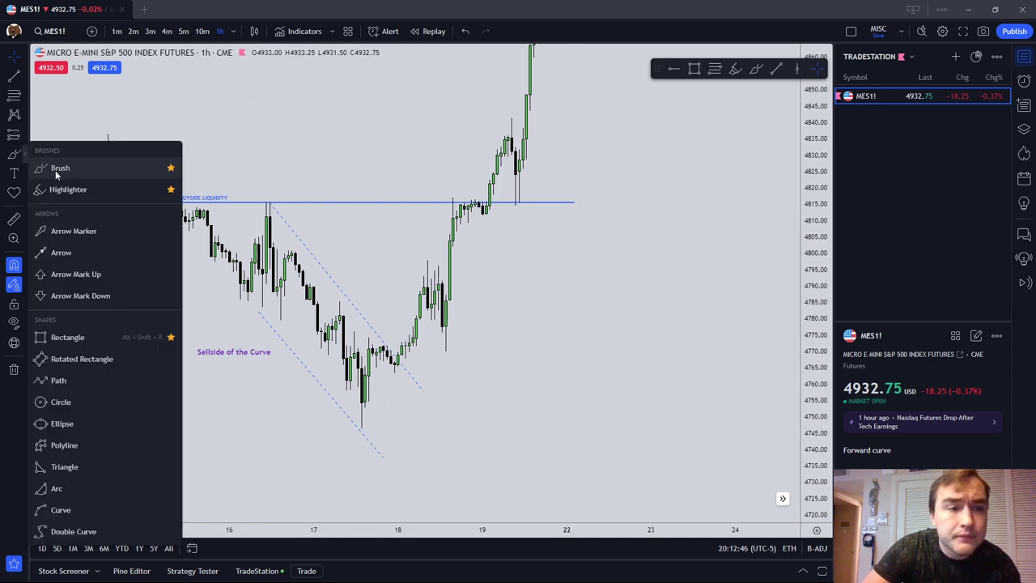
left_click(84, 339)
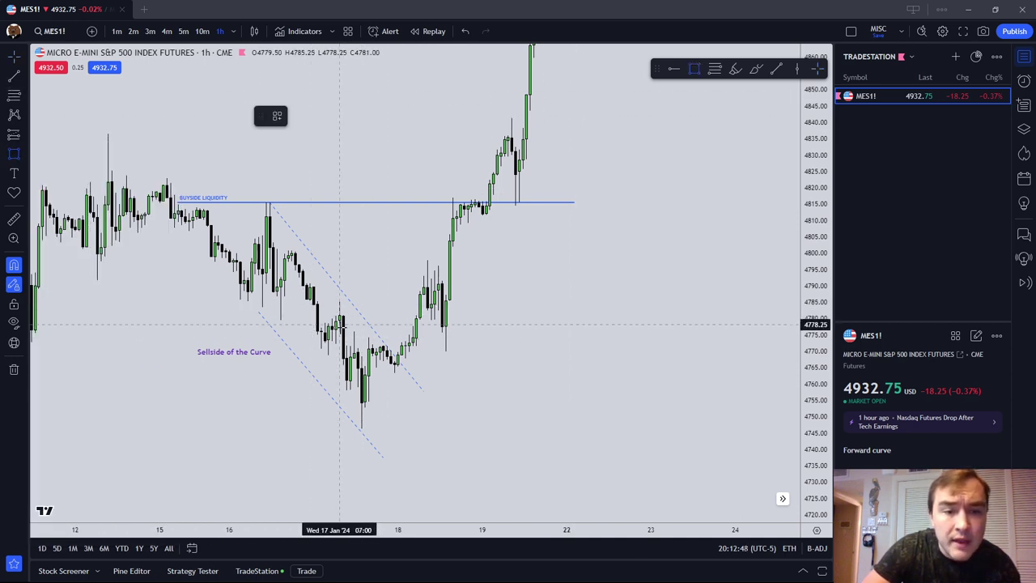
left_click(342, 327)
left_click(347, 345)
left_click(391, 351)
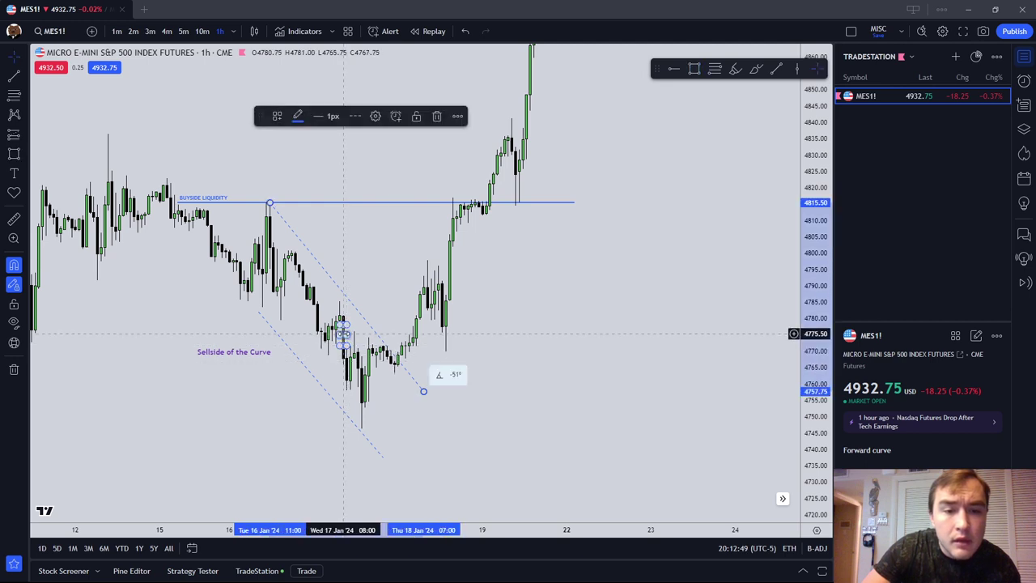
left_click_drag(343, 333, 496, 338)
Step: Label the 17 January gap rectangle "IFVG/SIBI" with its text aligned inside at the right
double_click(496, 340)
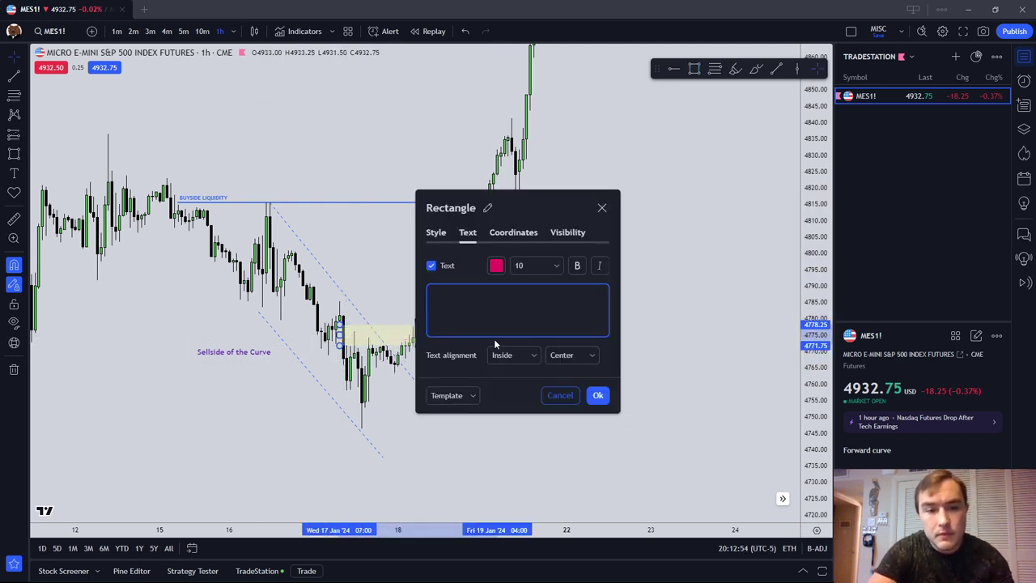
type("IFVG")
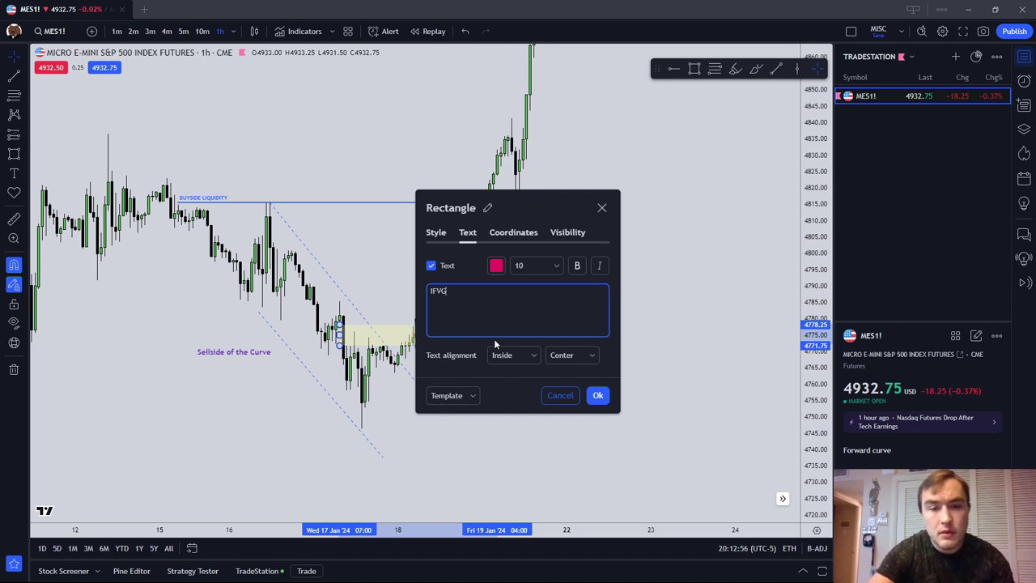
type("/SIBI")
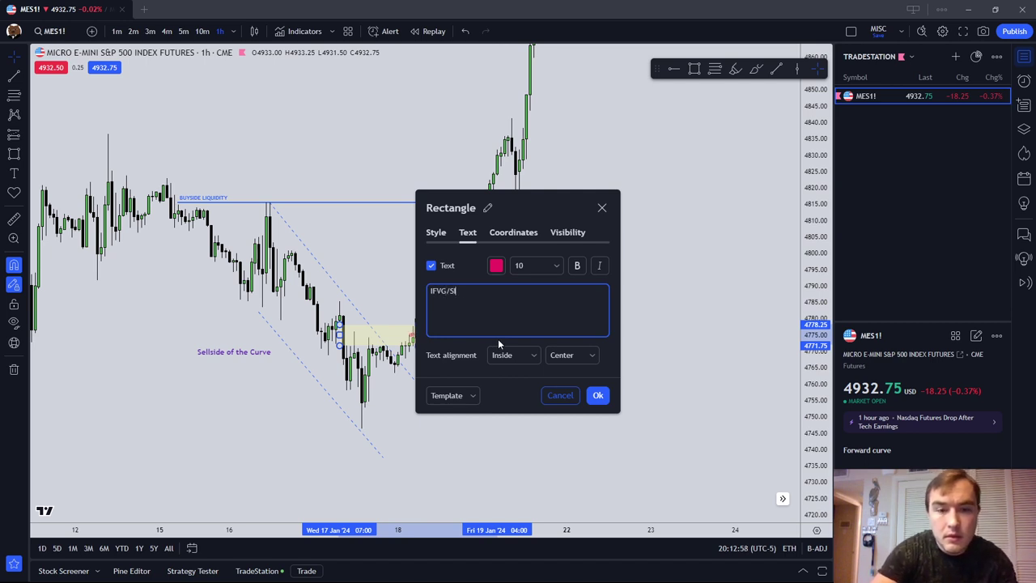
left_click(571, 354)
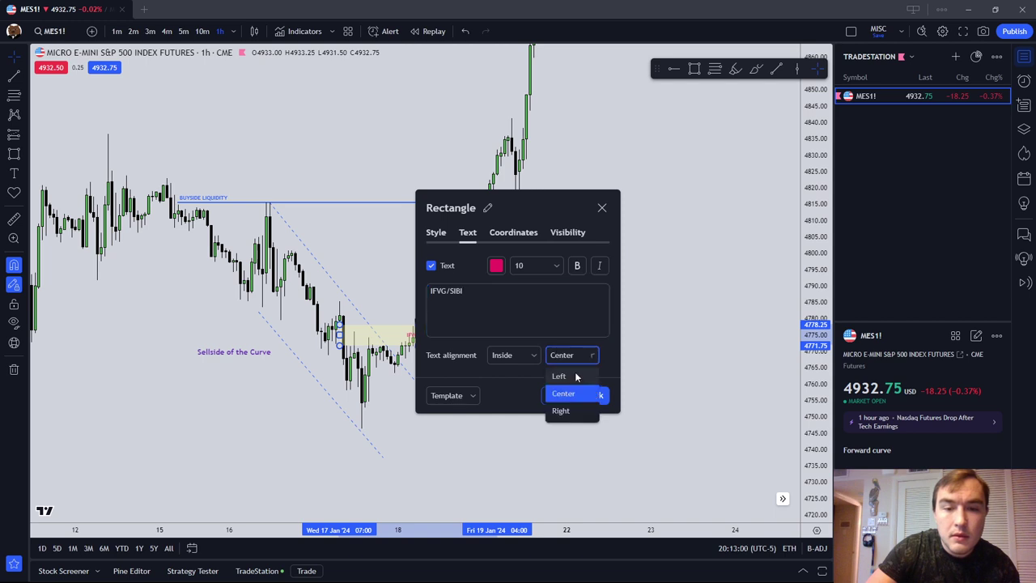
left_click(563, 410)
left_click(596, 395)
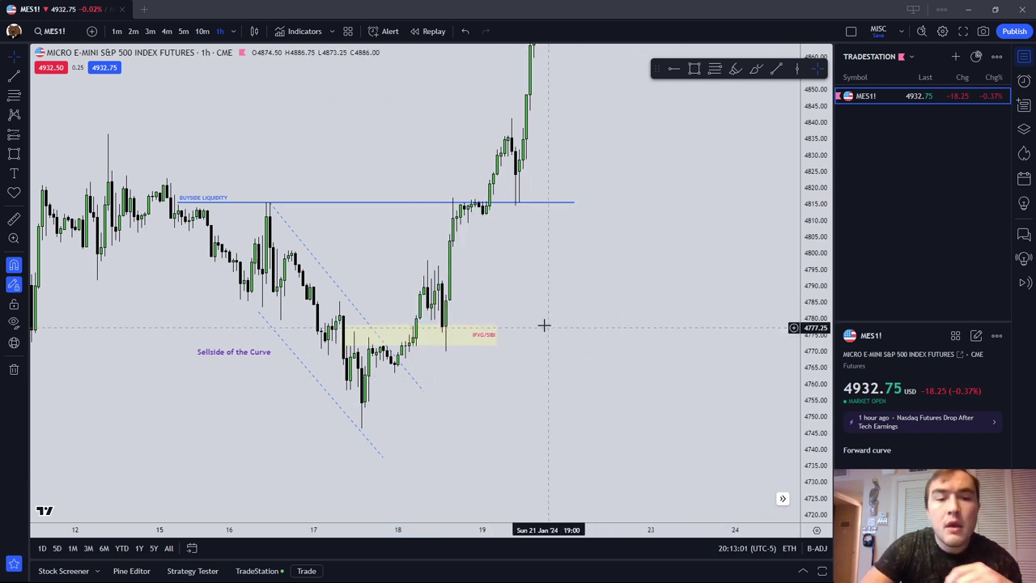
left_click(340, 335)
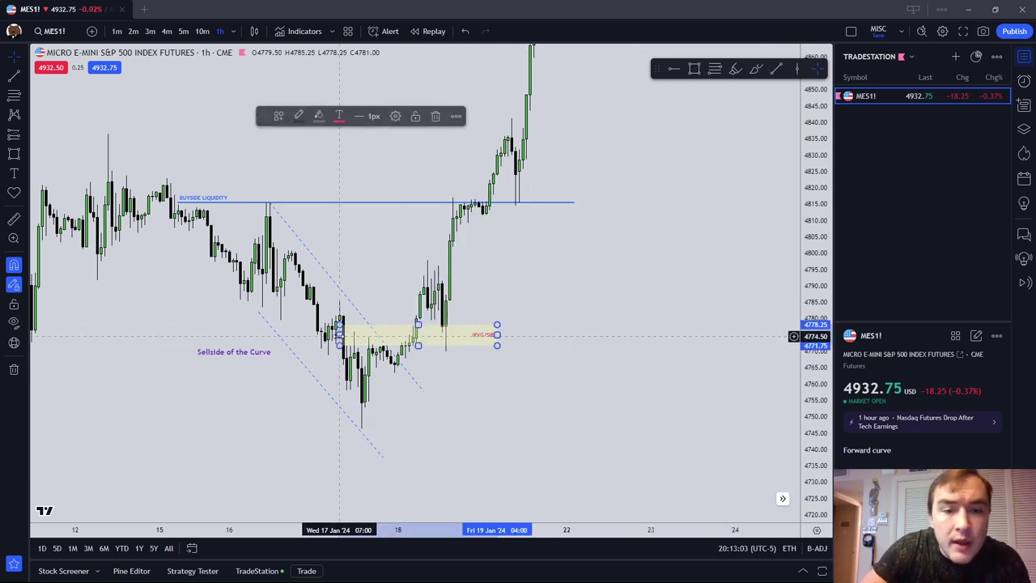
left_click(377, 280)
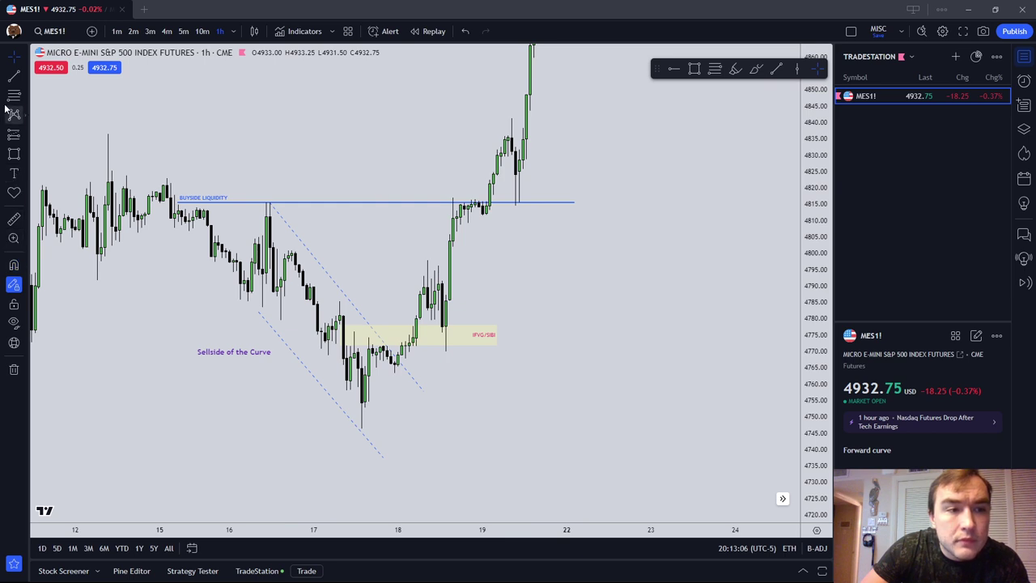
Step: Brush marks on the gap's upper and lower edges, a loop around the 18 January dip, and a left-pointing arrow above BUYSIDE LIQUIDITY
left_click(755, 68)
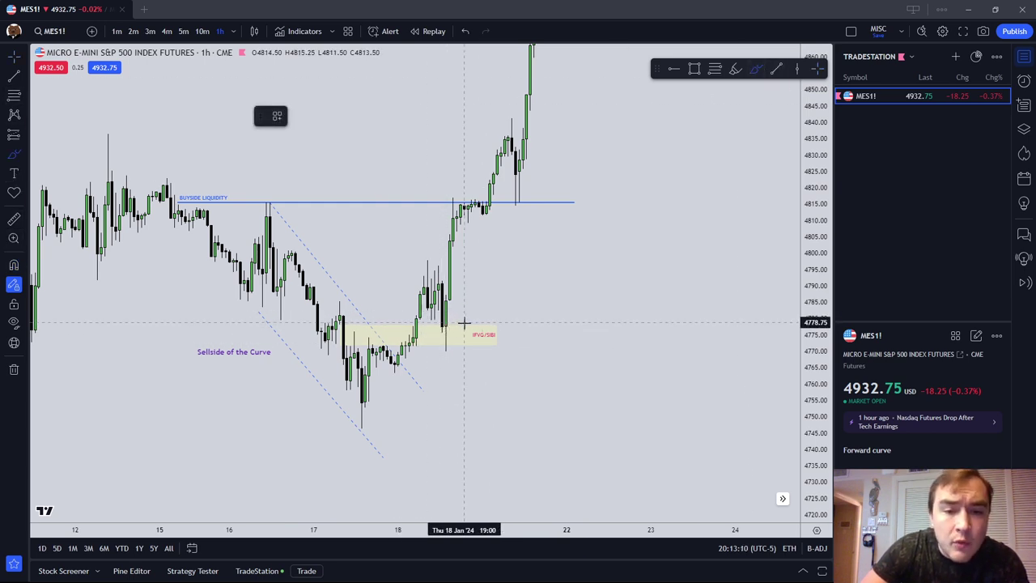
mouse_move(342, 323)
left_mouse_down()
mouse_move(364, 323)
mouse_move(340, 345)
mouse_move(362, 346)
left_mouse_up()
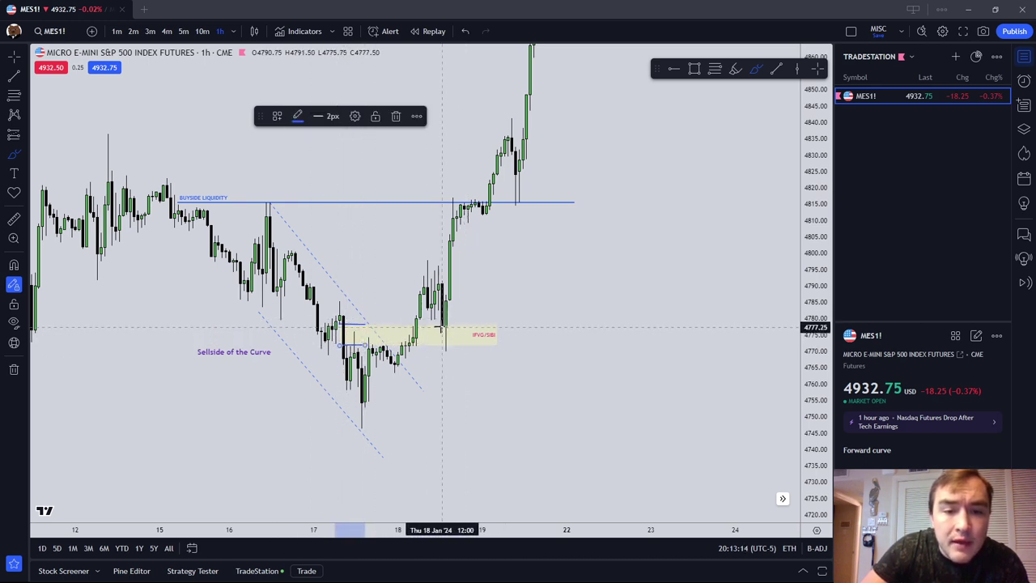
left_click_drag(435, 328, 453, 338)
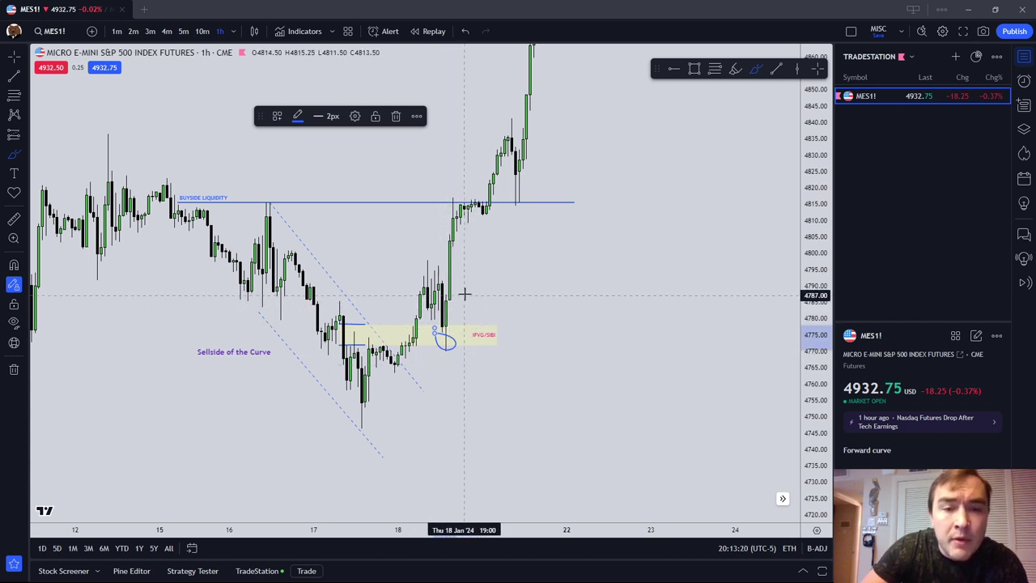
left_click_drag(422, 179, 306, 185)
key("Escape")
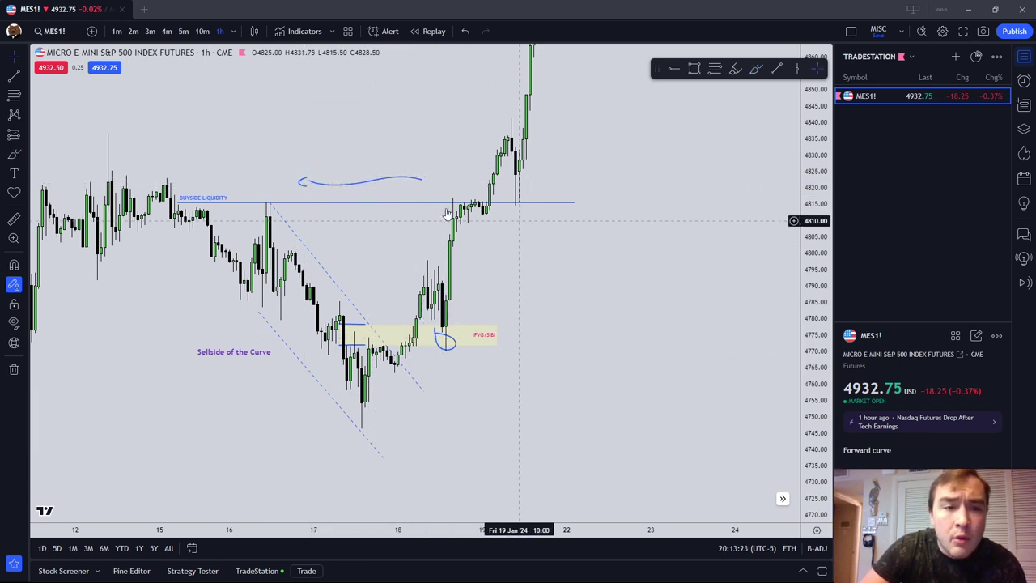
Step: Measure the price rise from the top of the IFVG/SIBI zone at 4778.00 up to the BUYSIDE LIQUIDITY line
left_click(14, 219)
left_click(451, 323)
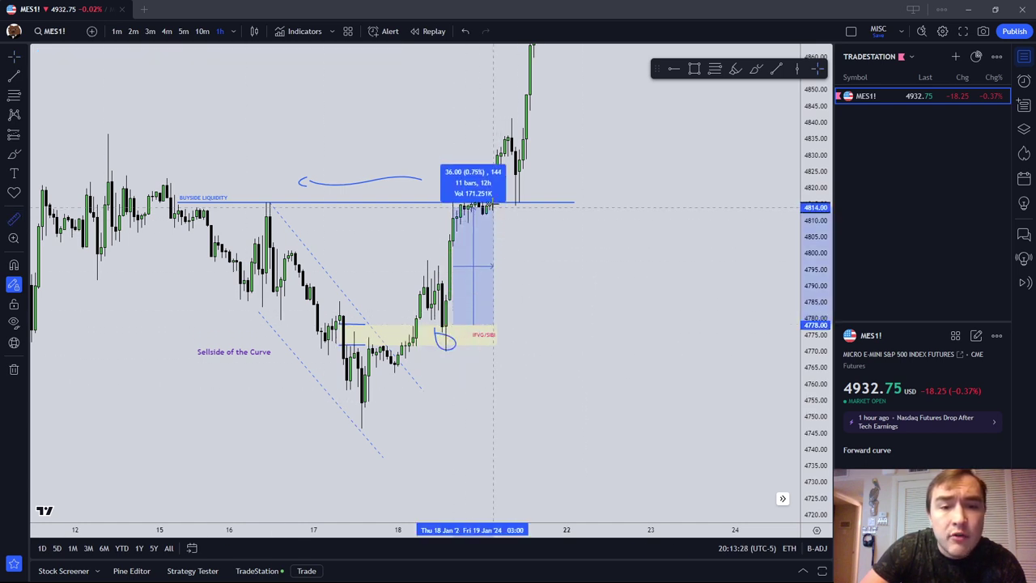
left_click(494, 201)
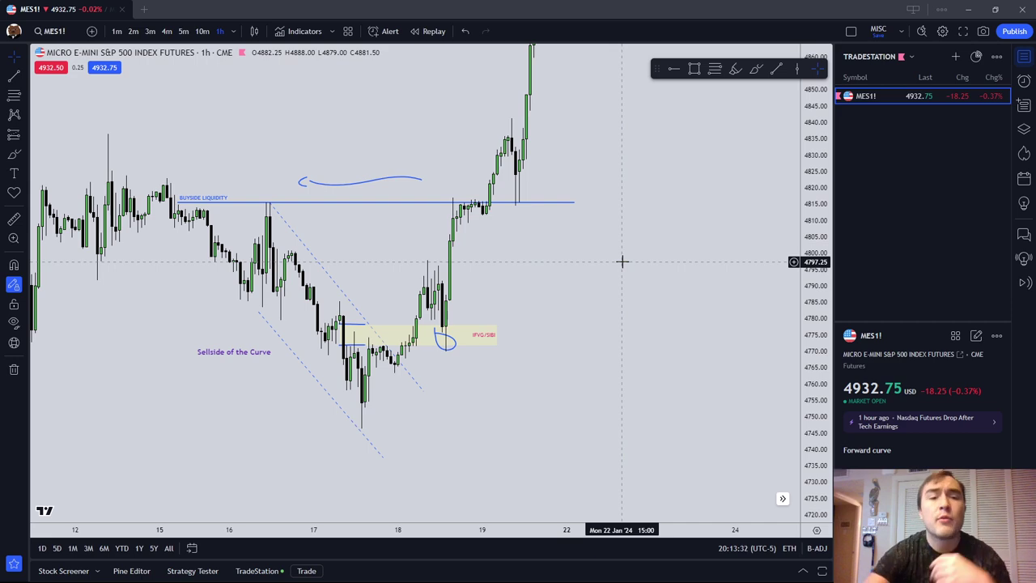
Step: Review the hourly candles from 23 to 30 January and switch to the YouTube video "ICT Charter Price Action Model 7 - Universal Trading Model"
left_click_drag(634, 207, 191, 444)
scroll(412, 329, "down", 1)
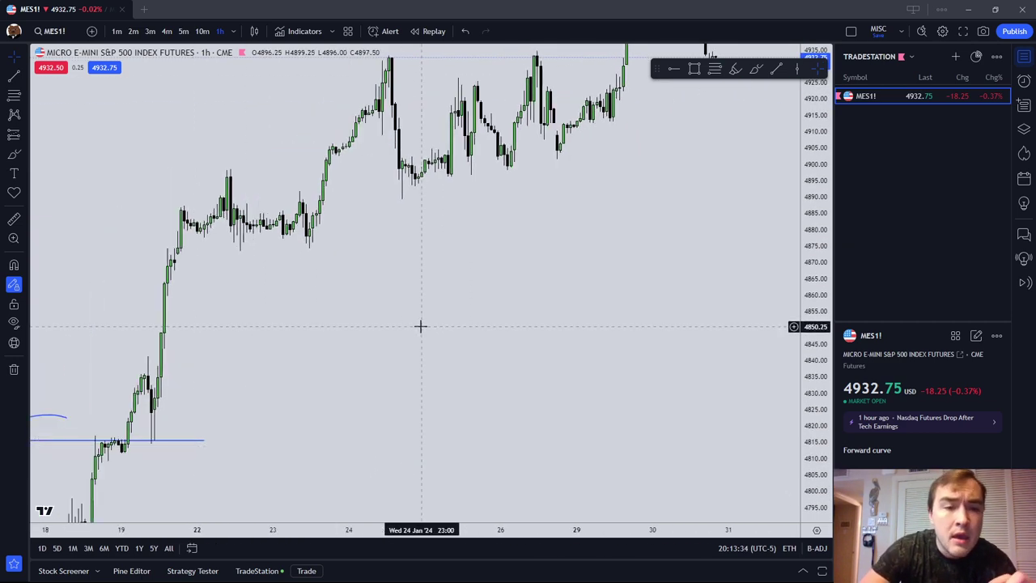
left_click_drag(388, 315, 217, 411)
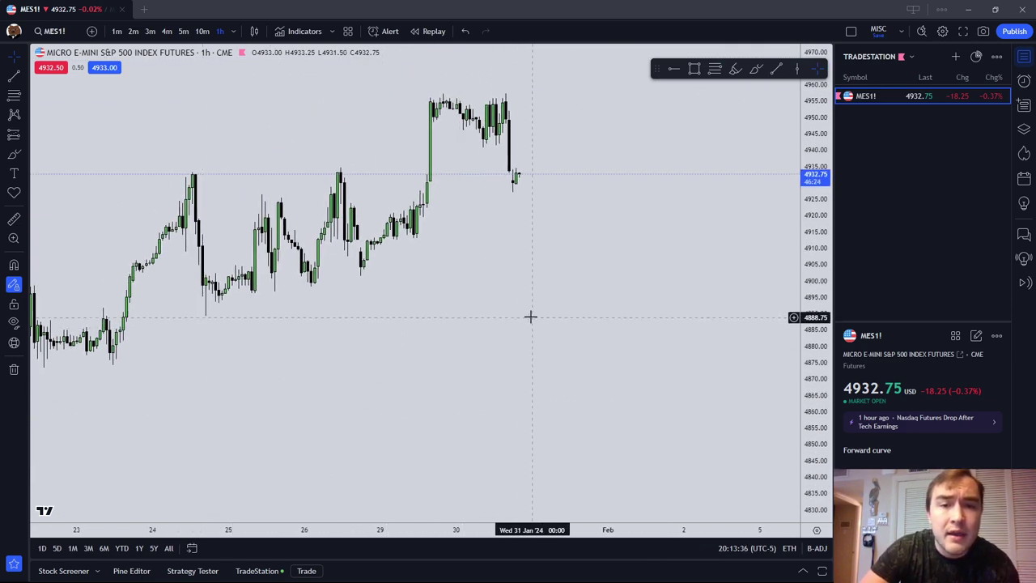
left_click_drag(530, 317, 556, 353)
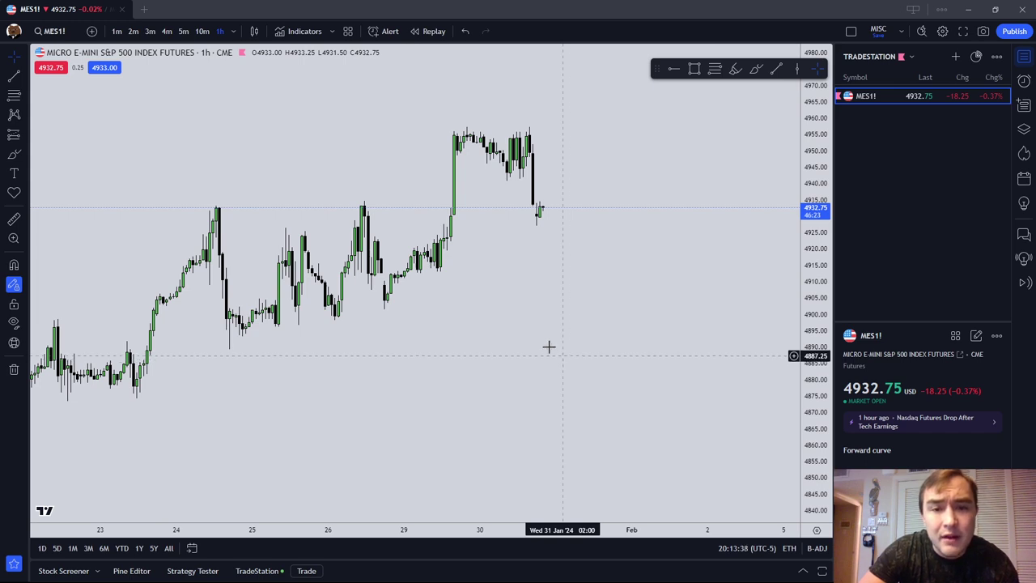
right_click(492, 327)
left_click(530, 526)
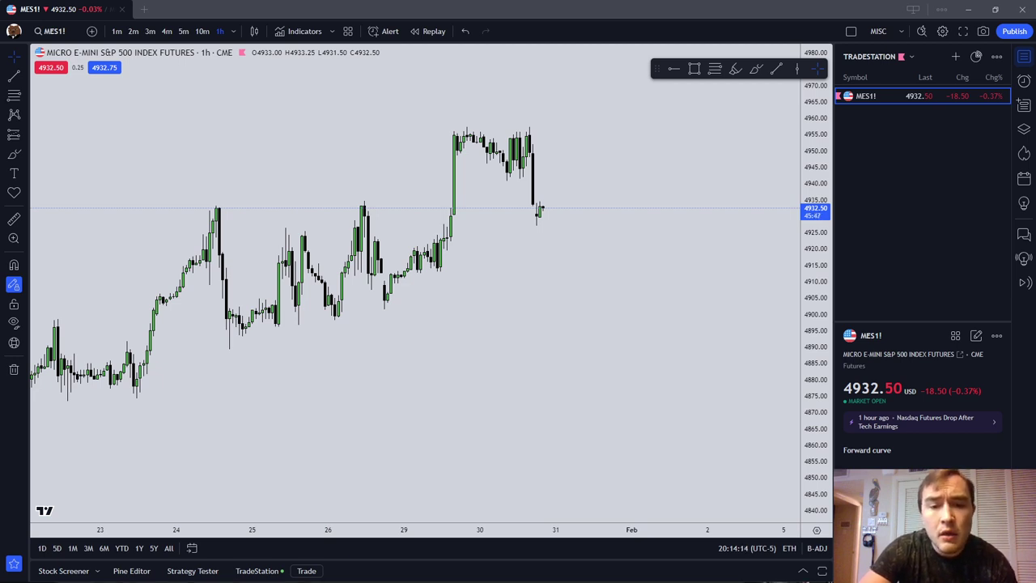
key("alt+Tab")
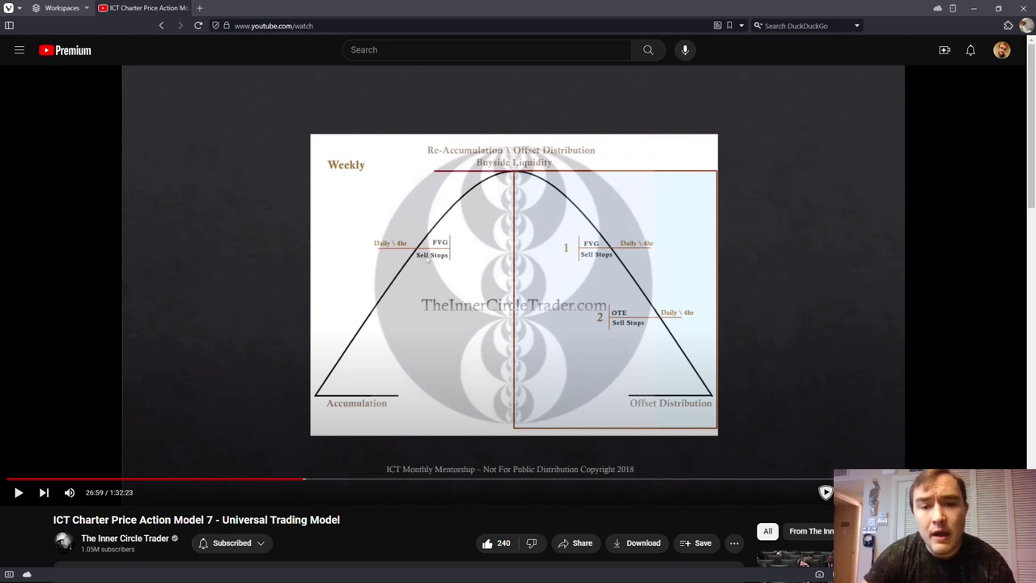